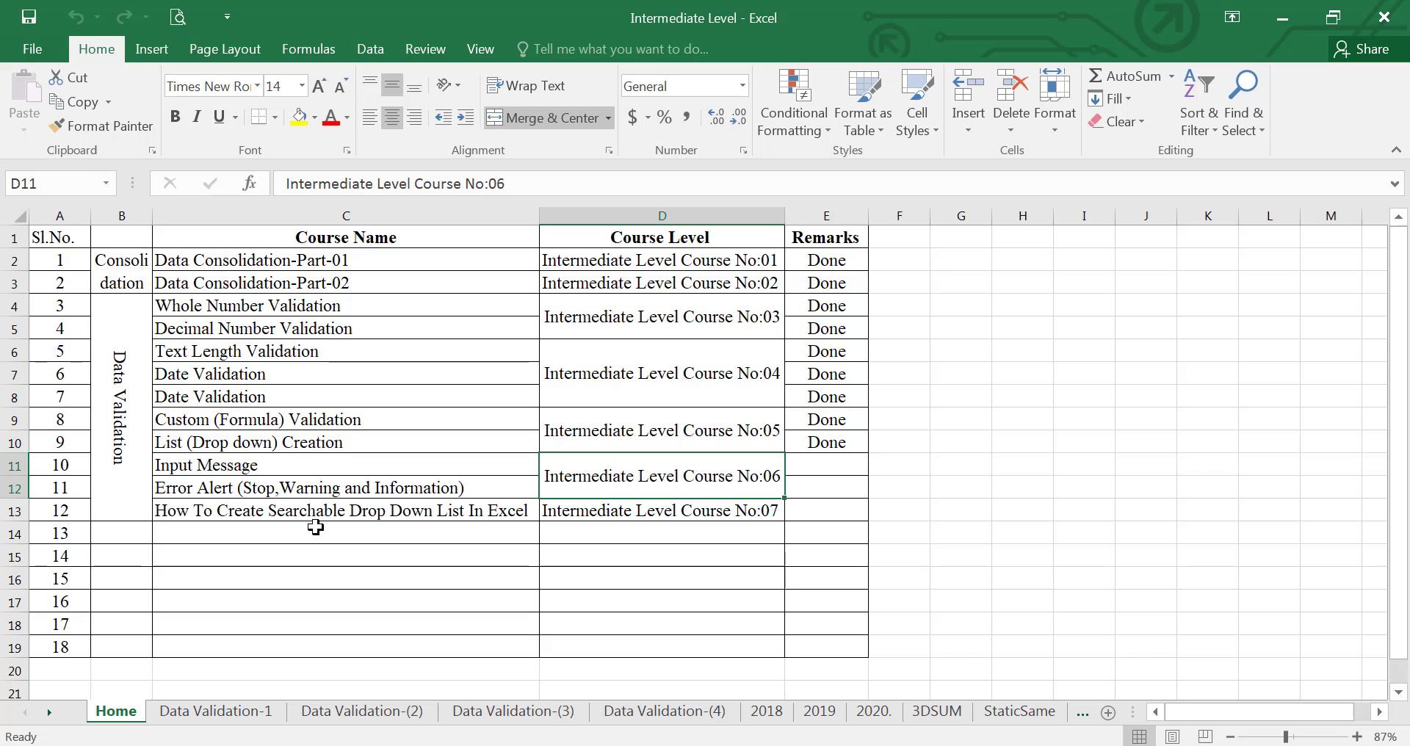
Open the Data Validation-(4) sheet and look over the Input Message and Error Alert columns with their Employee ID and Employee Age headings
click(665, 713)
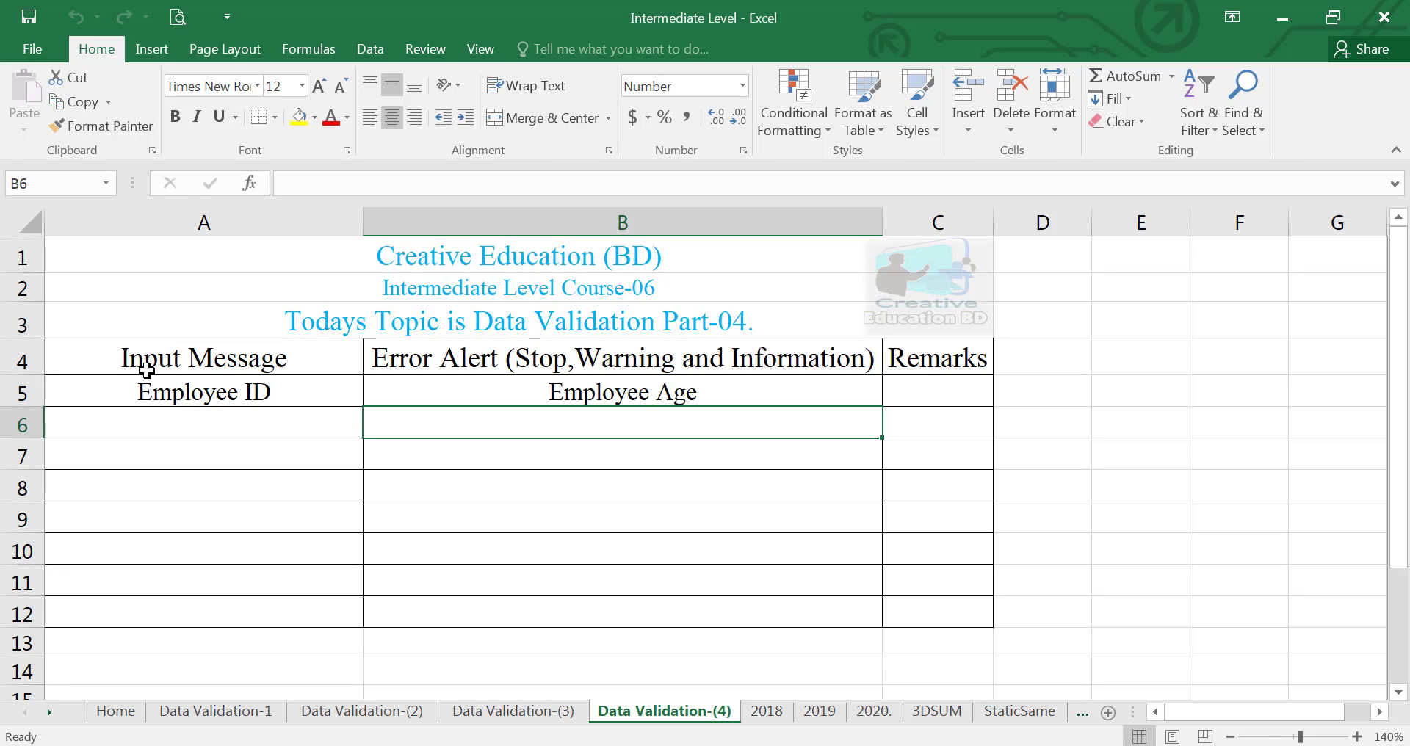
click(196, 357)
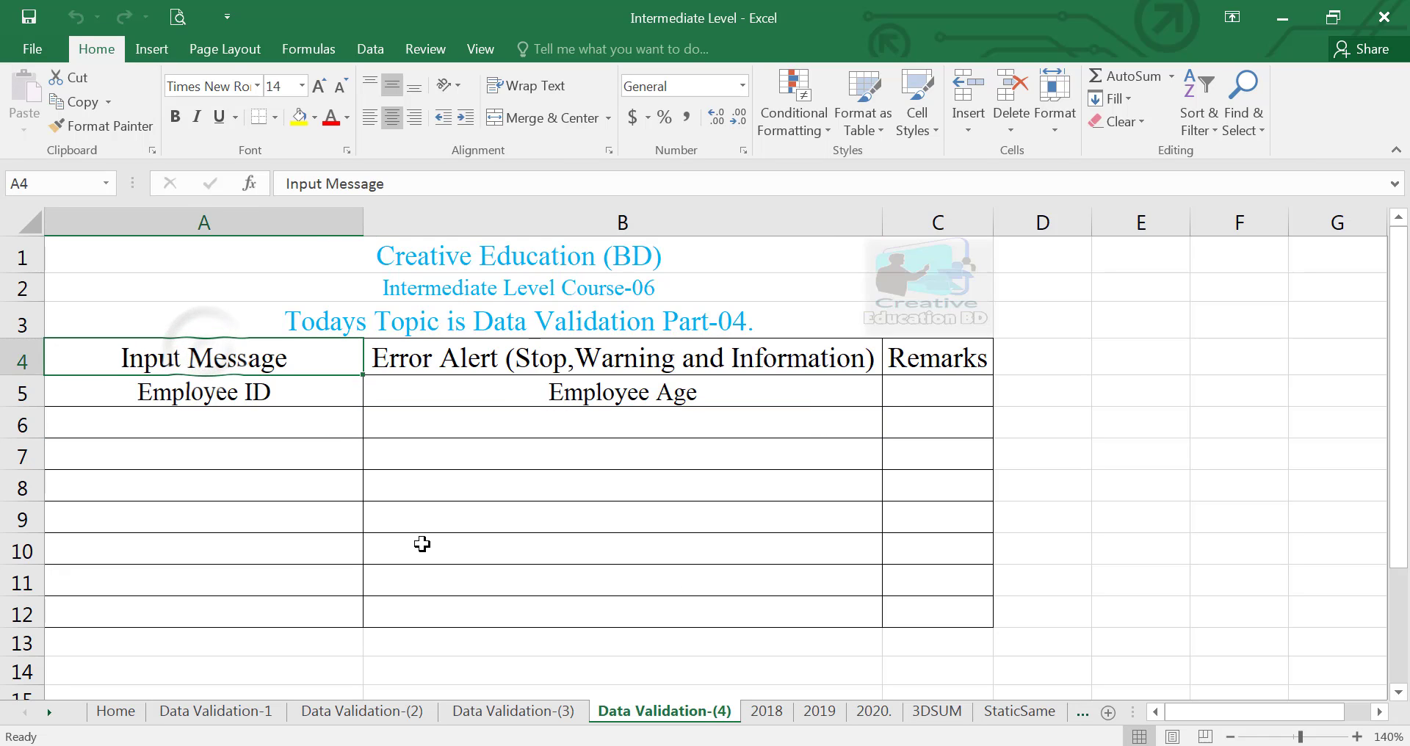
click(445, 360)
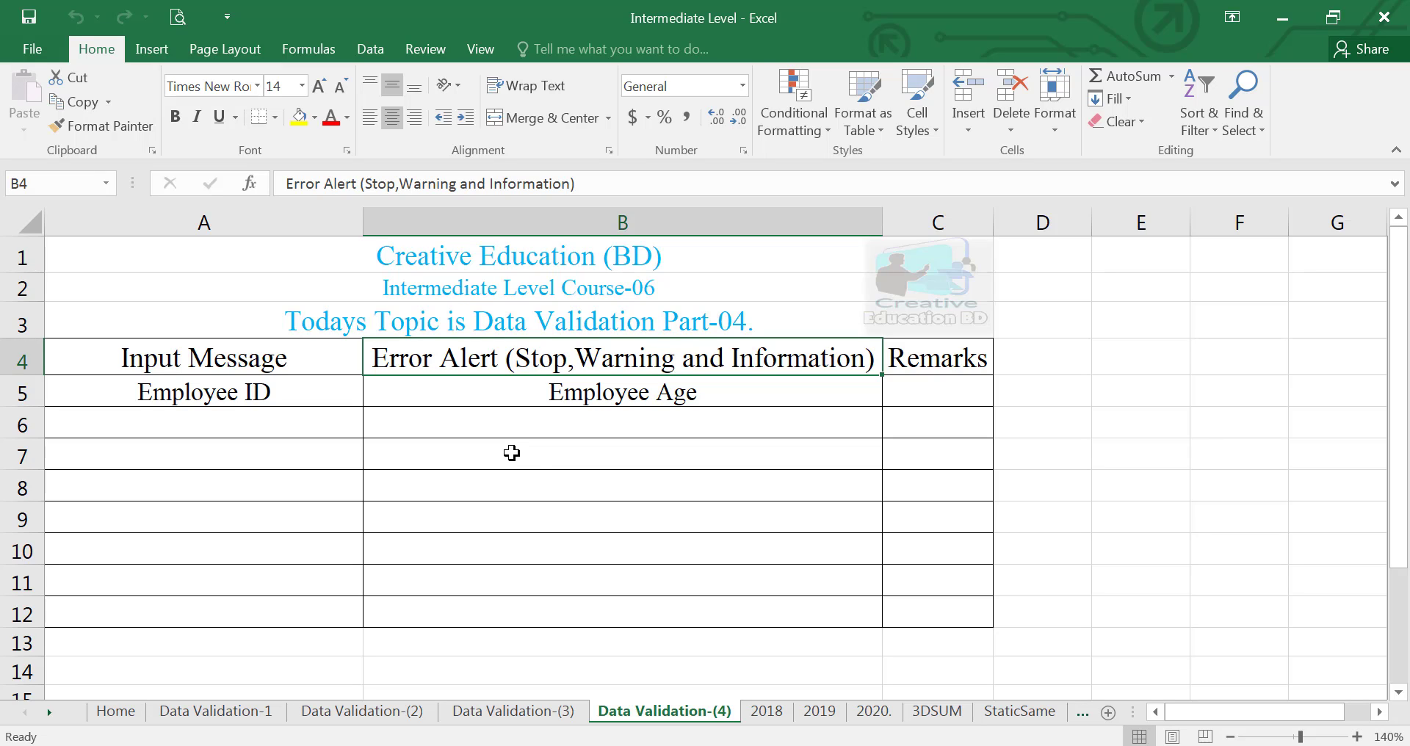
click(272, 369)
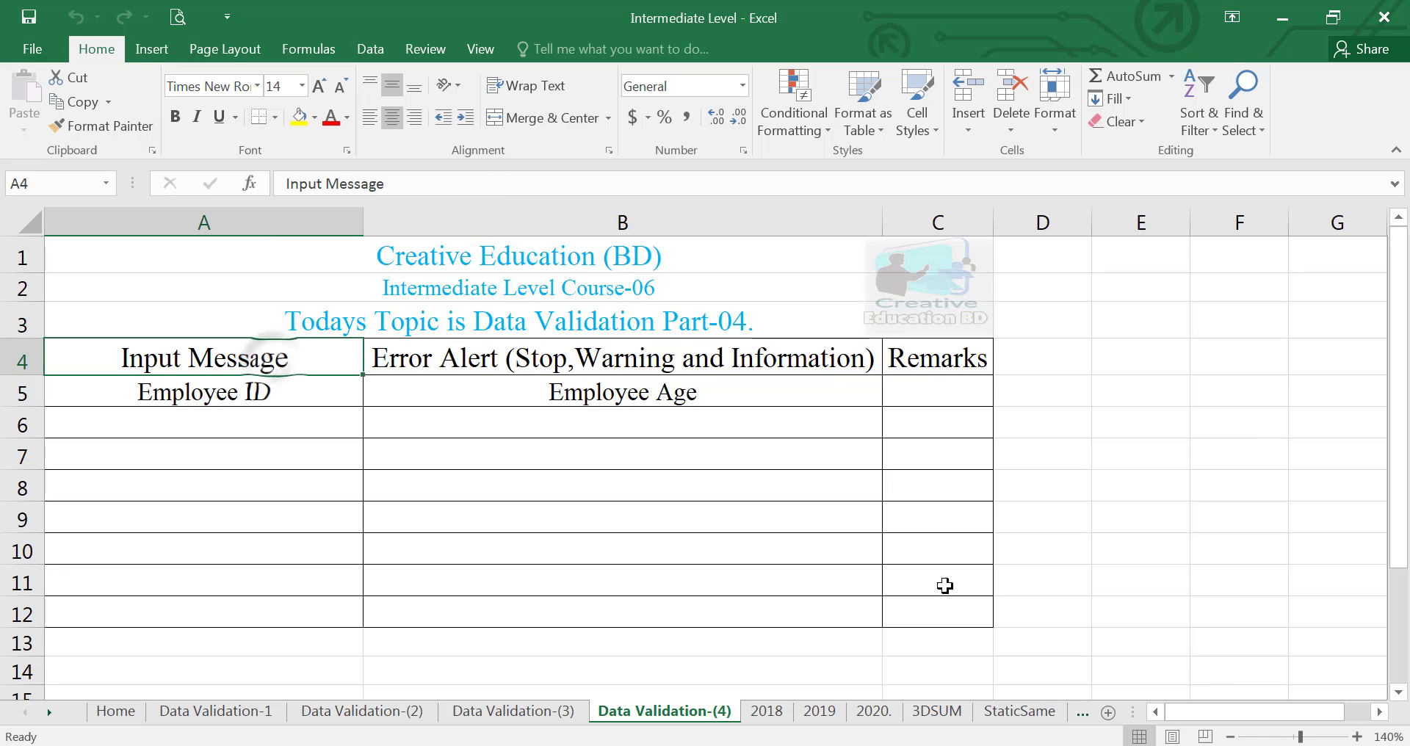
click(193, 397)
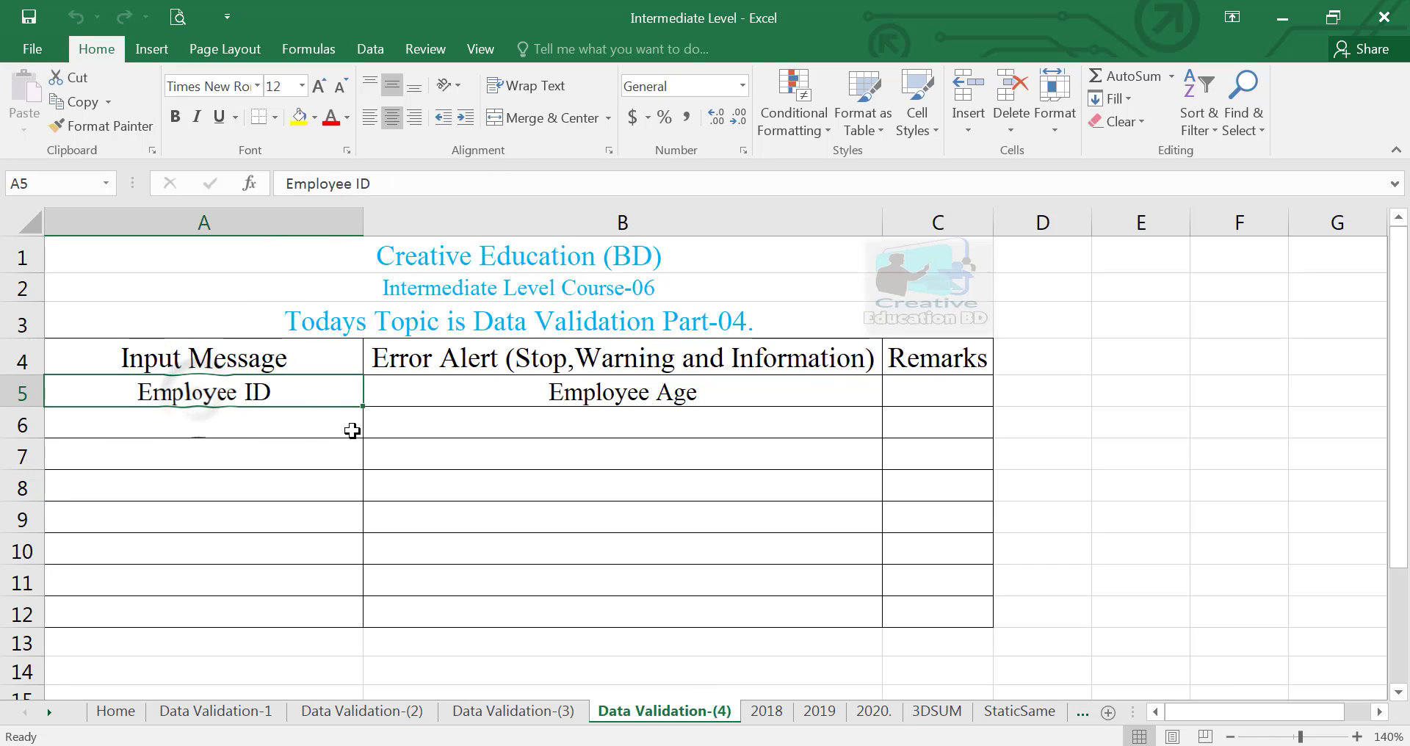
click(554, 357)
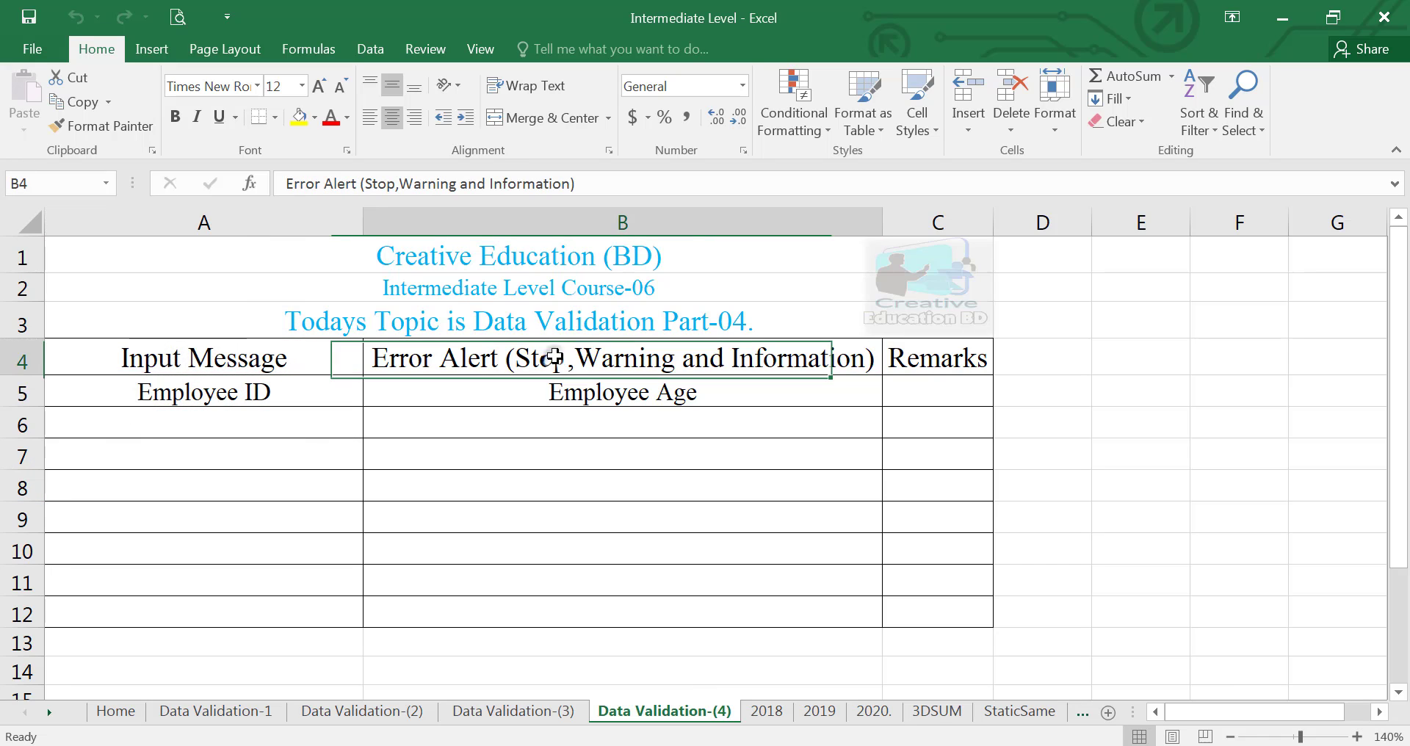
click(592, 398)
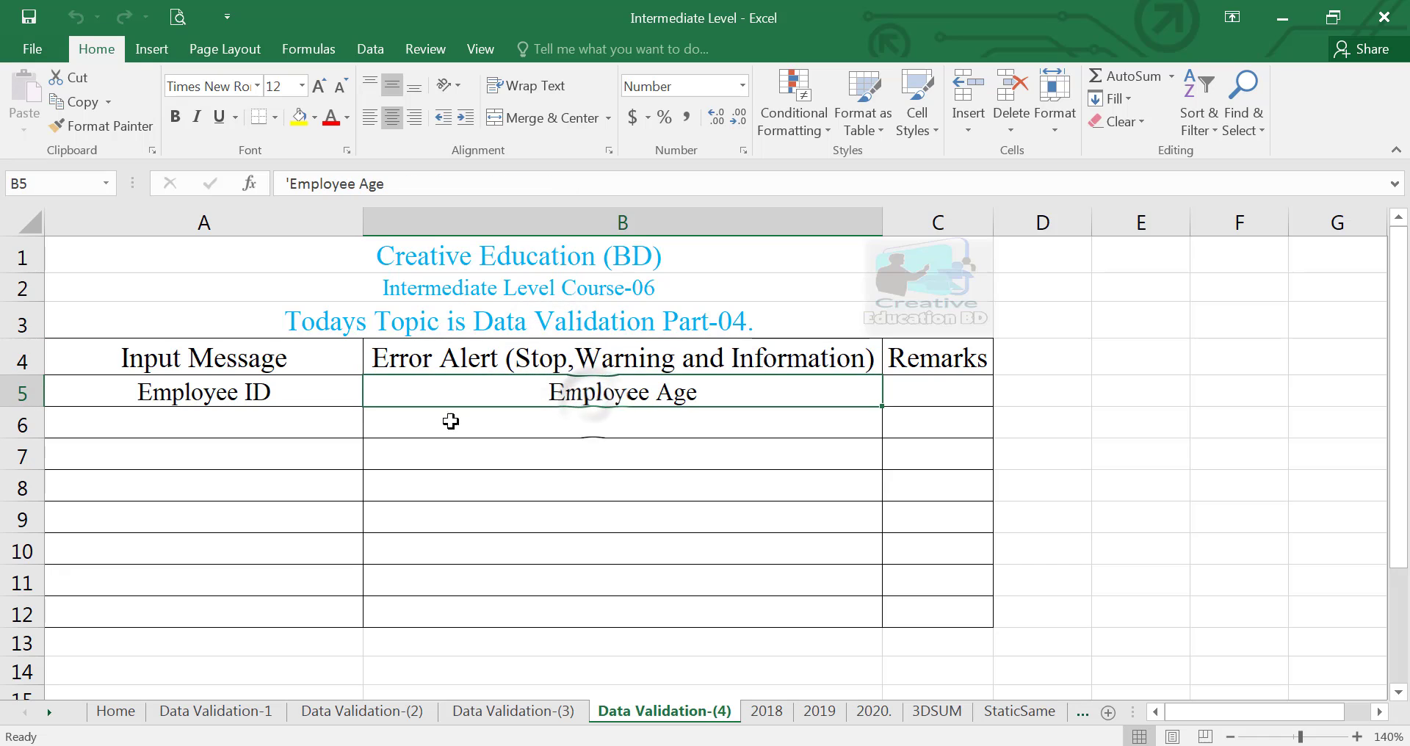
click(242, 398)
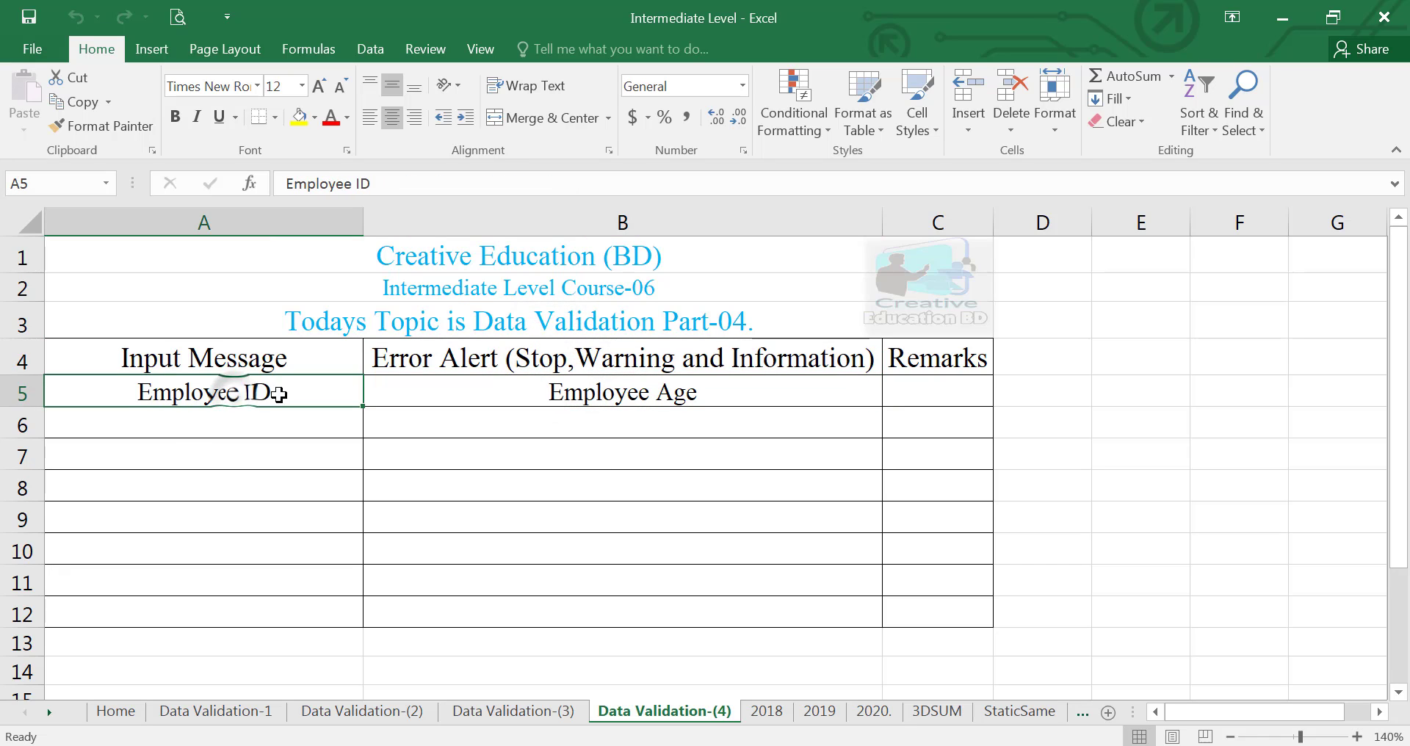
Start a data validation rule for cell A6 that allows whole numbers with the between condition
click(309, 423)
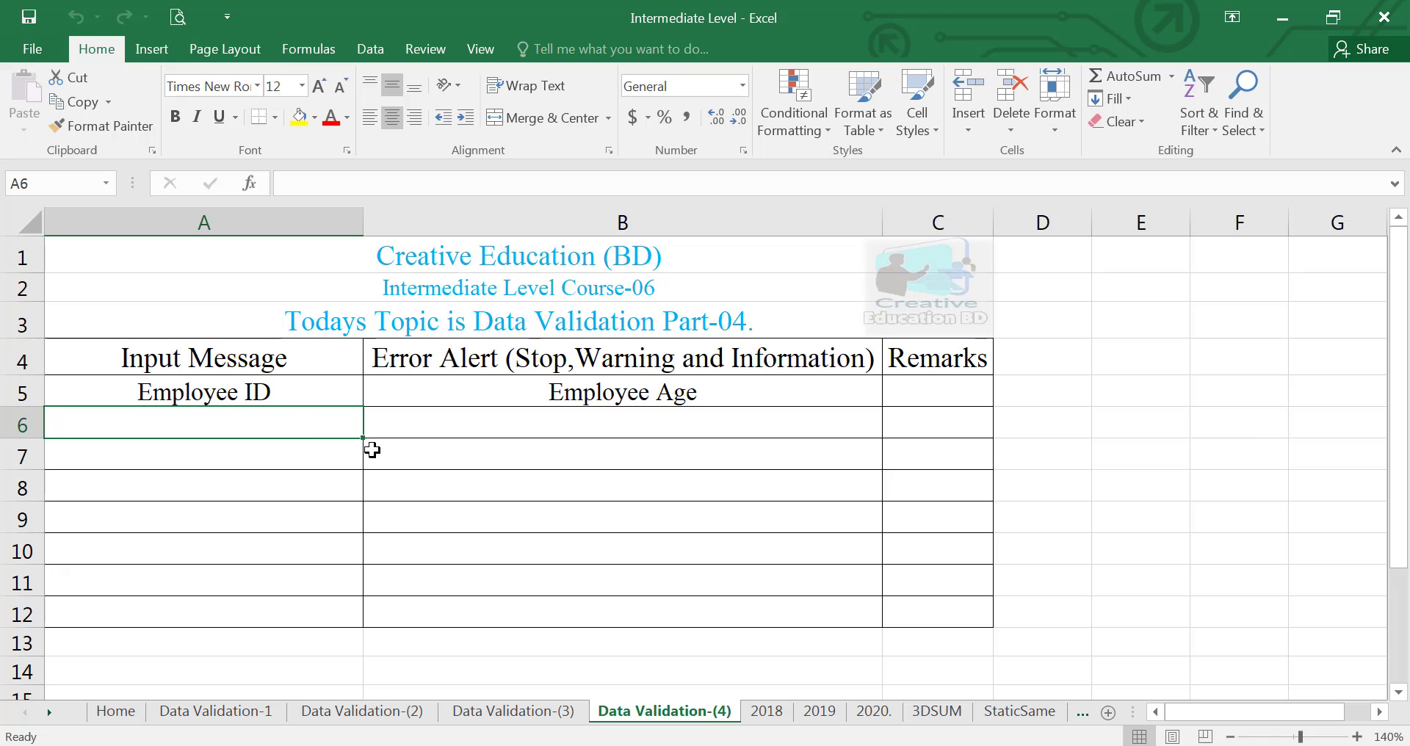
click(370, 50)
click(920, 121)
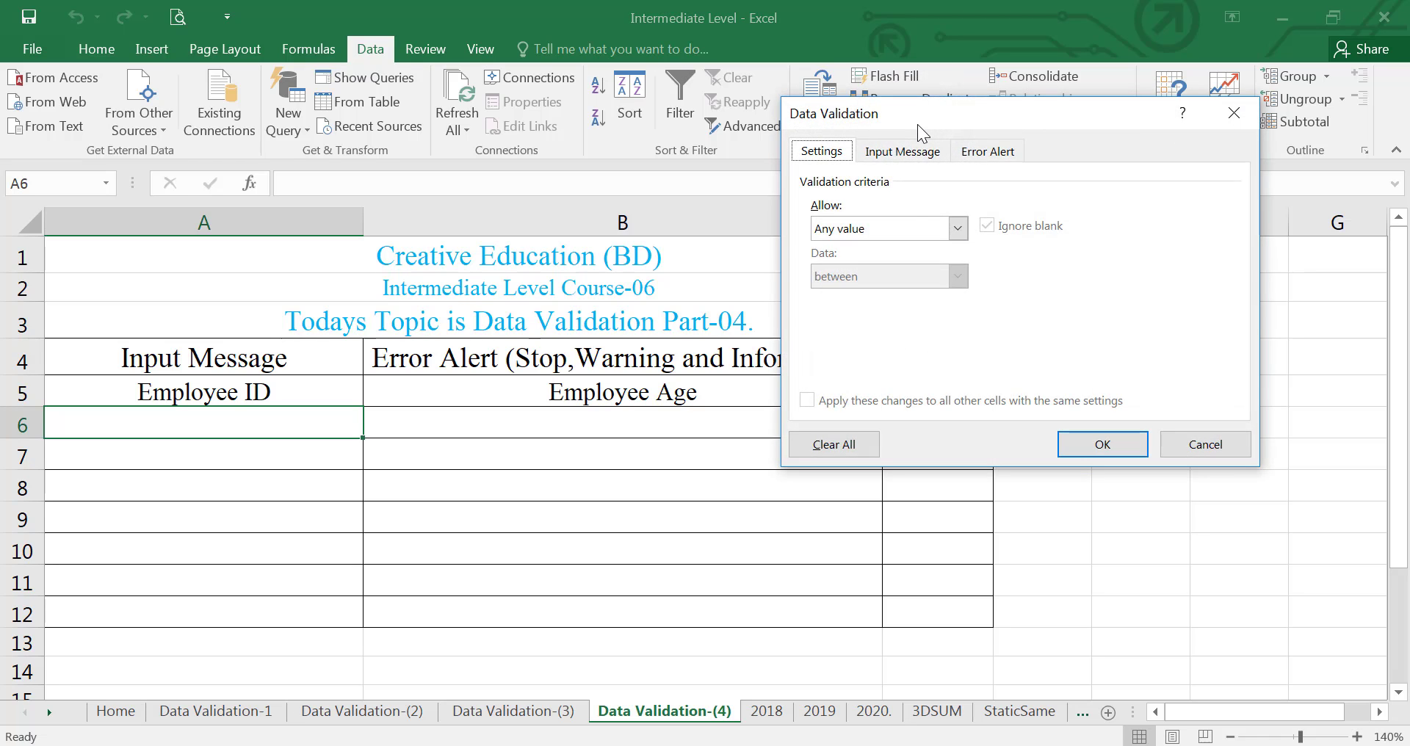
drag(984, 112, 840, 75)
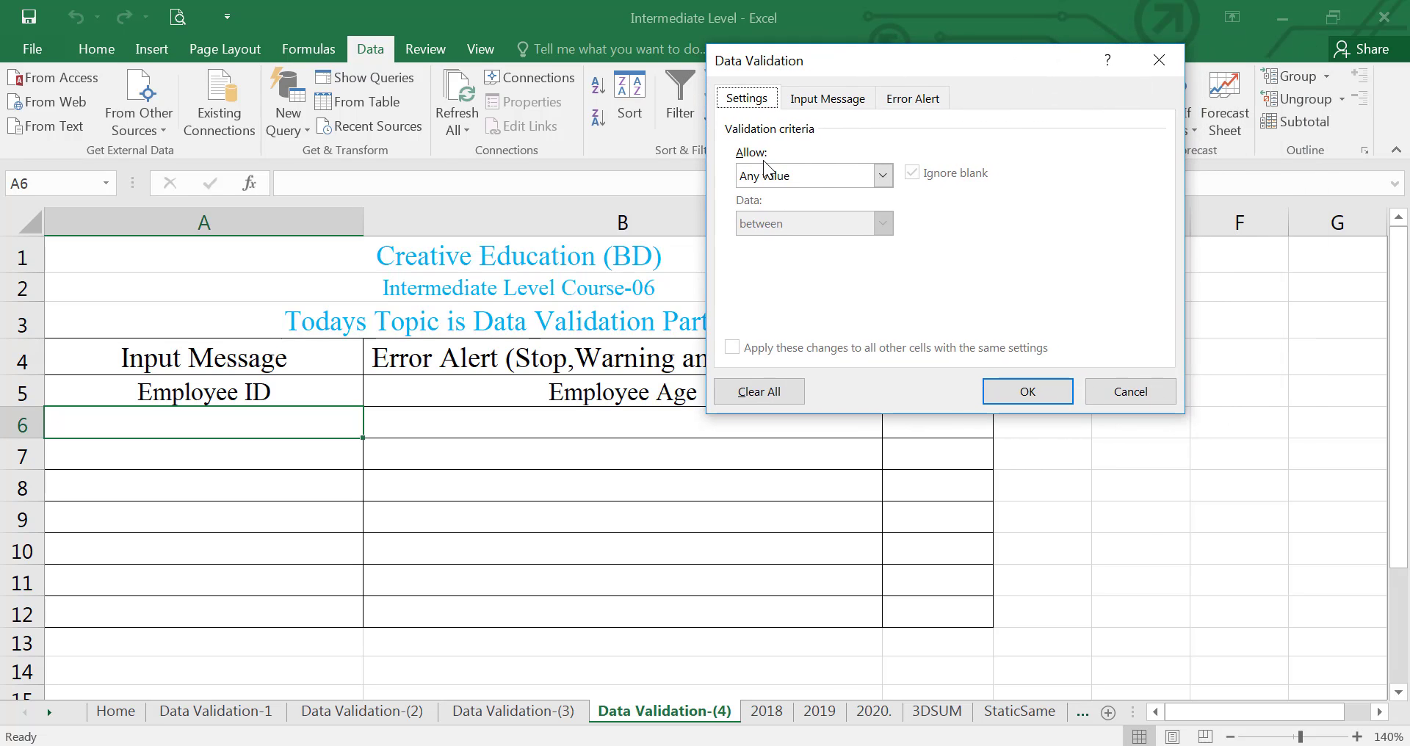
click(883, 176)
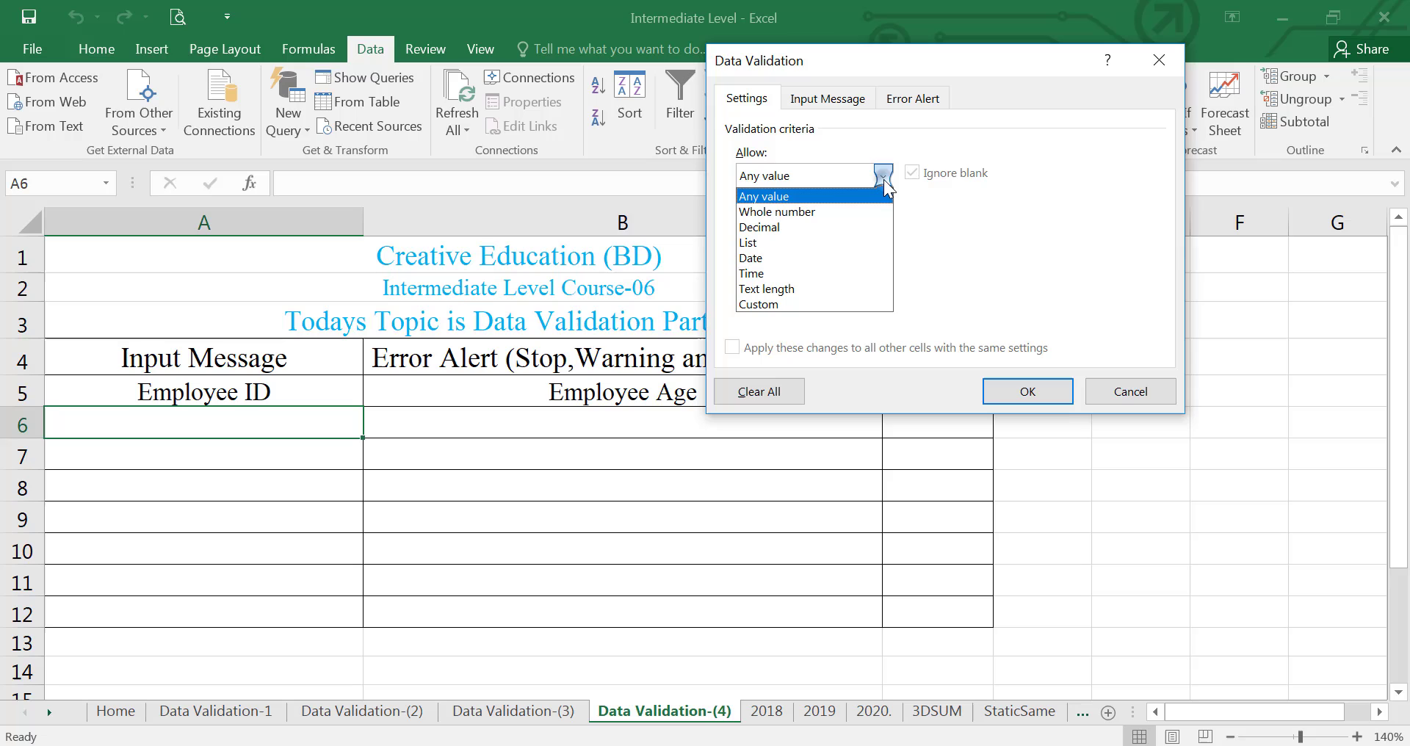
click(817, 211)
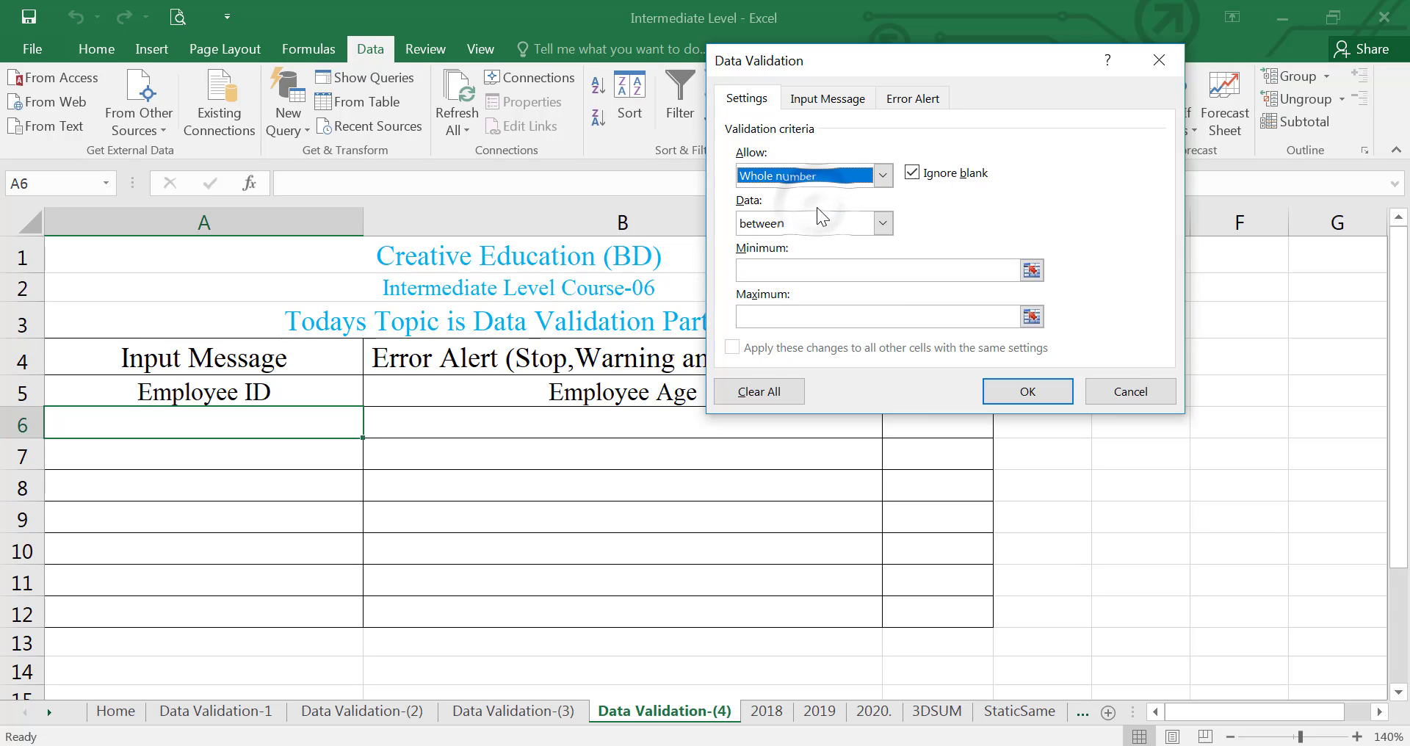
click(883, 223)
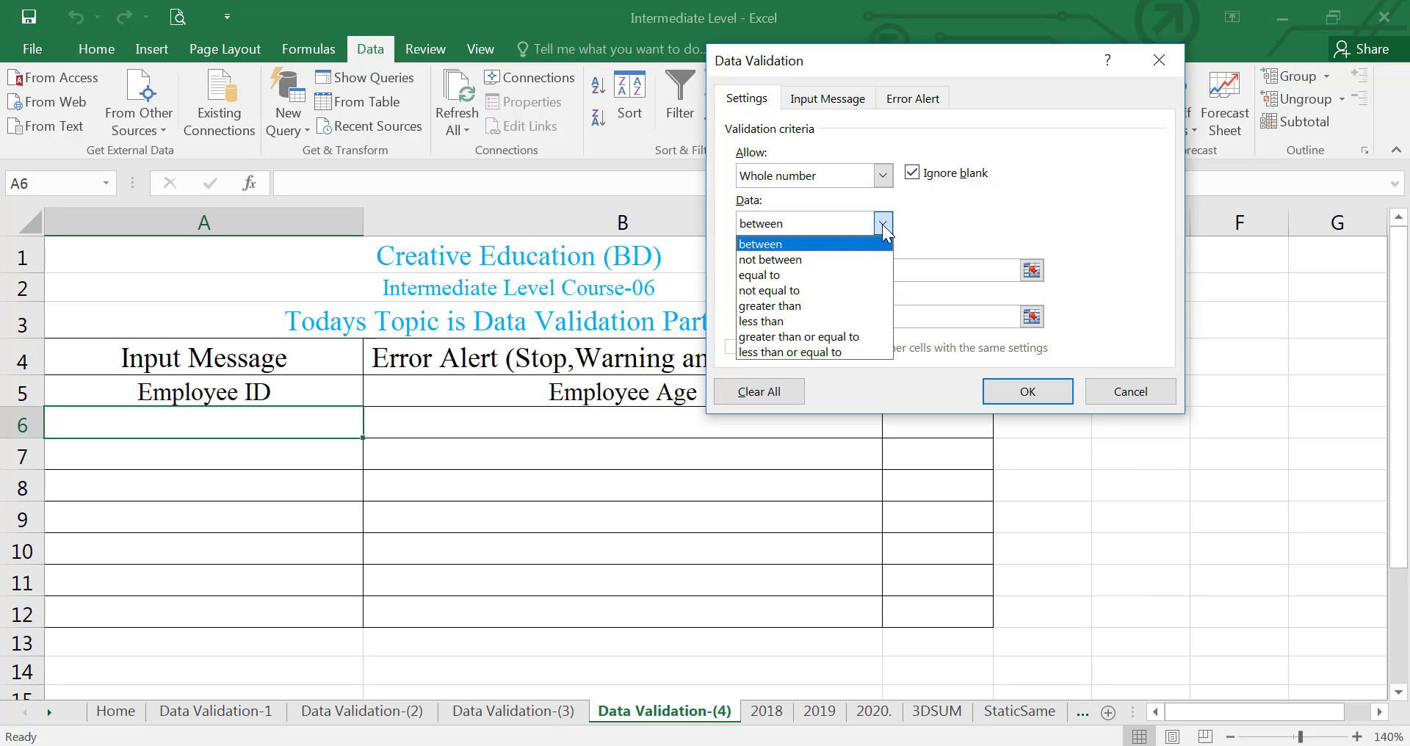
click(883, 223)
click(883, 224)
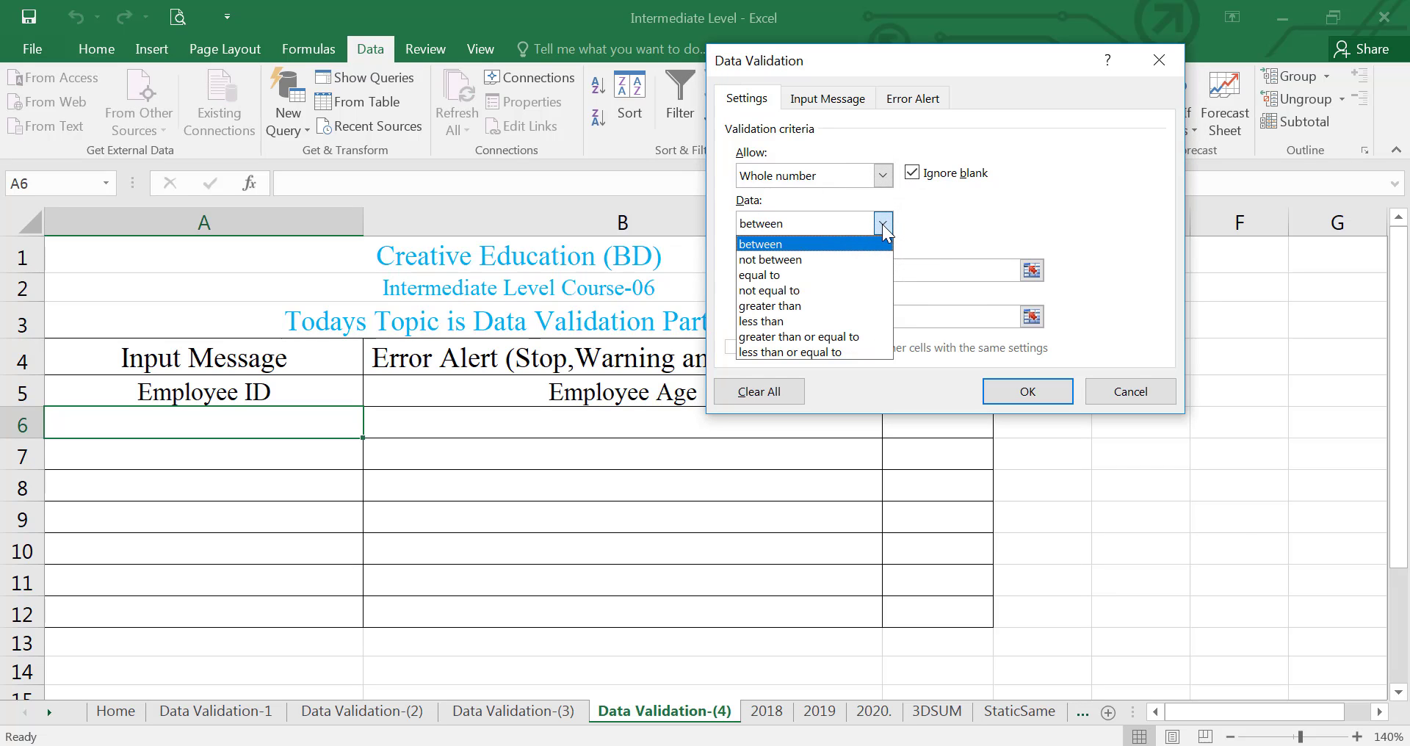
click(882, 223)
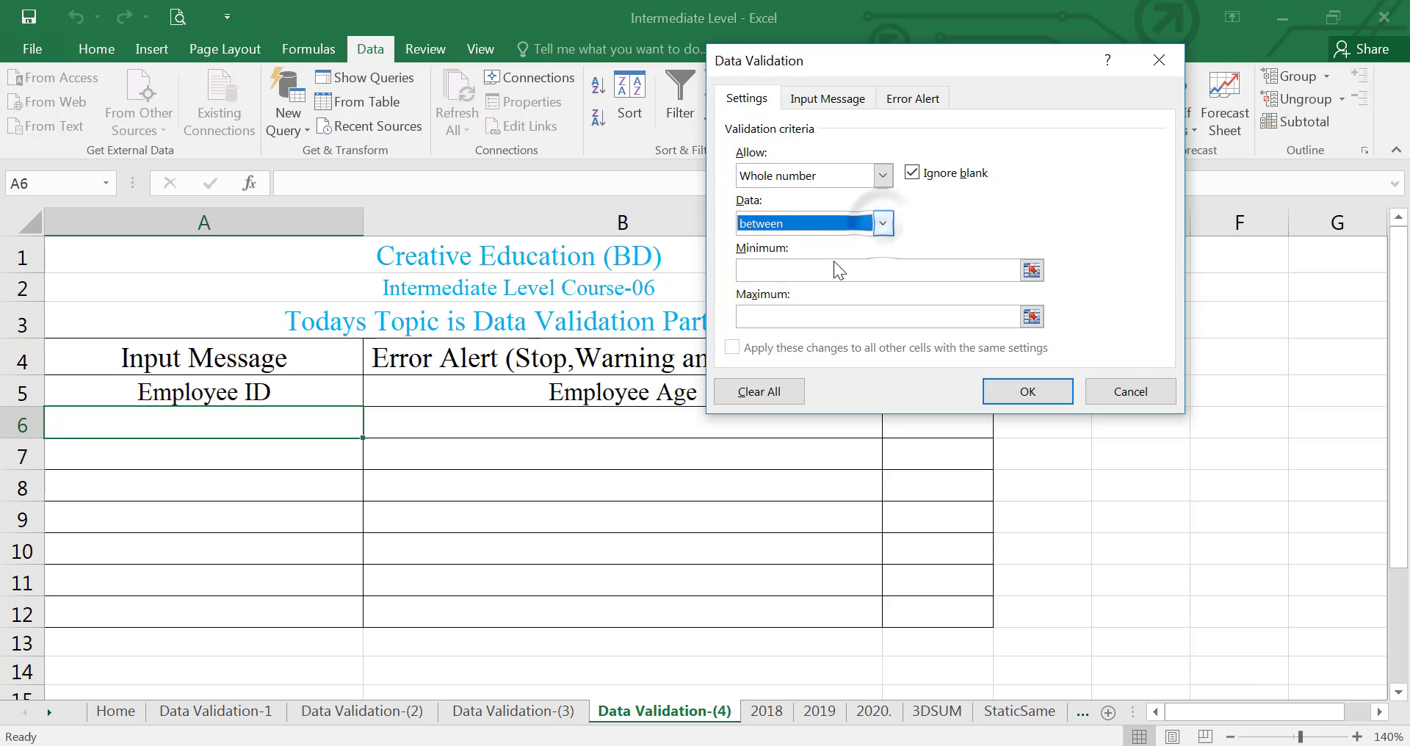
Set the whole number rule's minimum to 100 and its maximum to 200
click(776, 272)
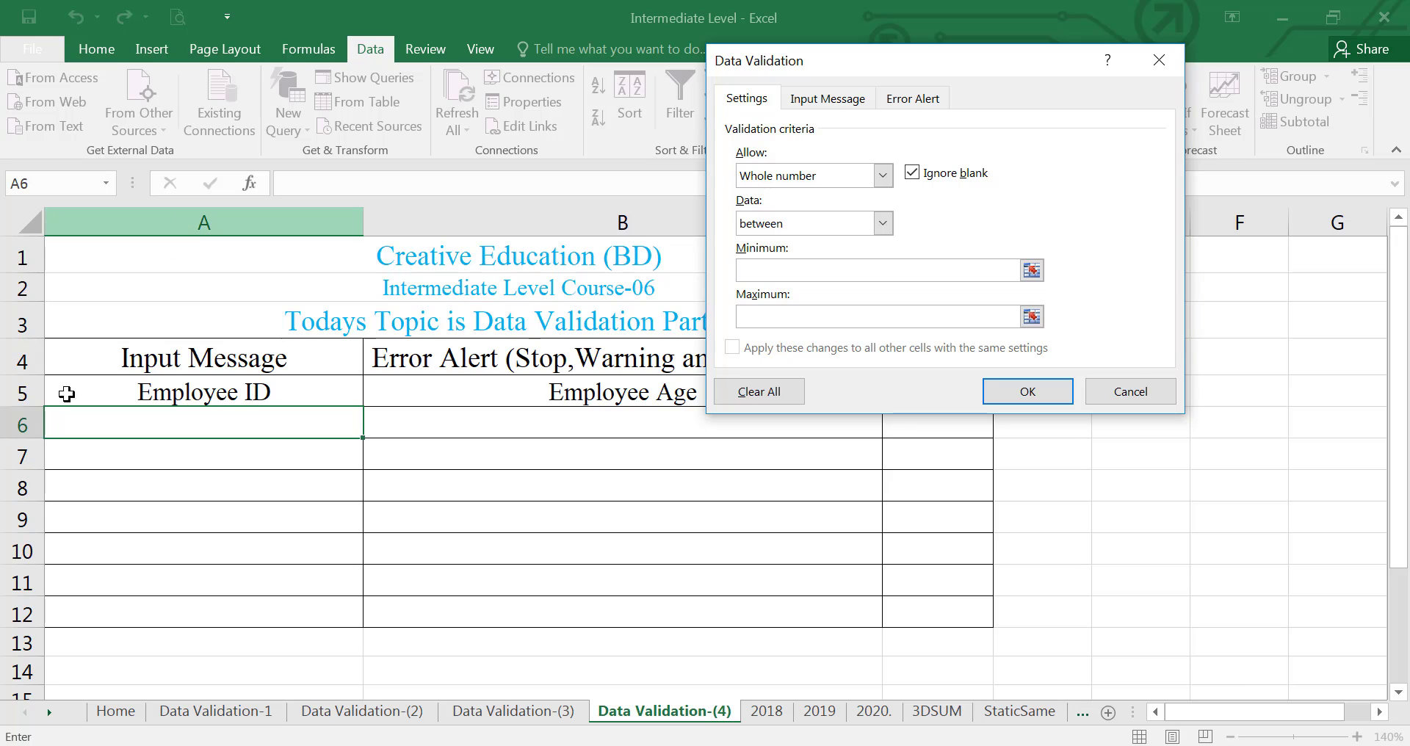
text(1)
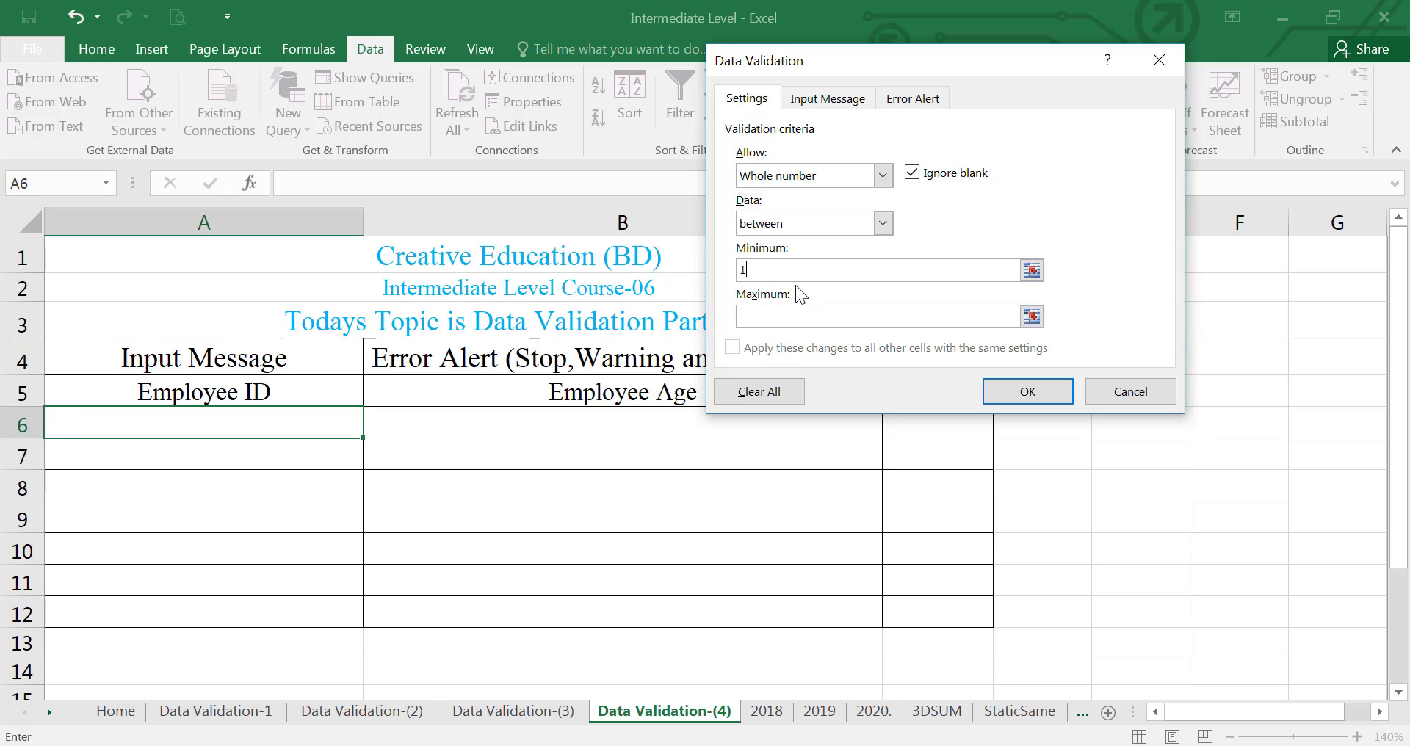
text(00)
click(762, 315)
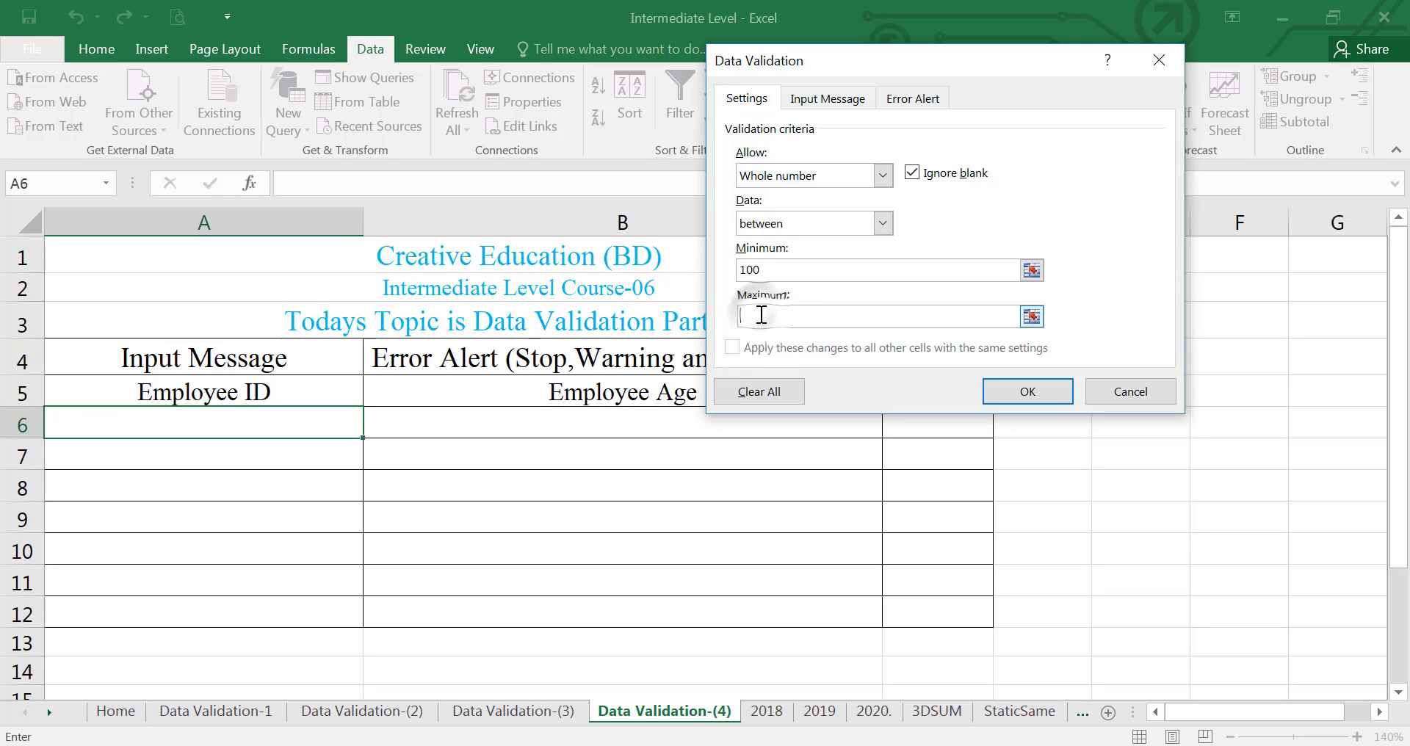
text(200)
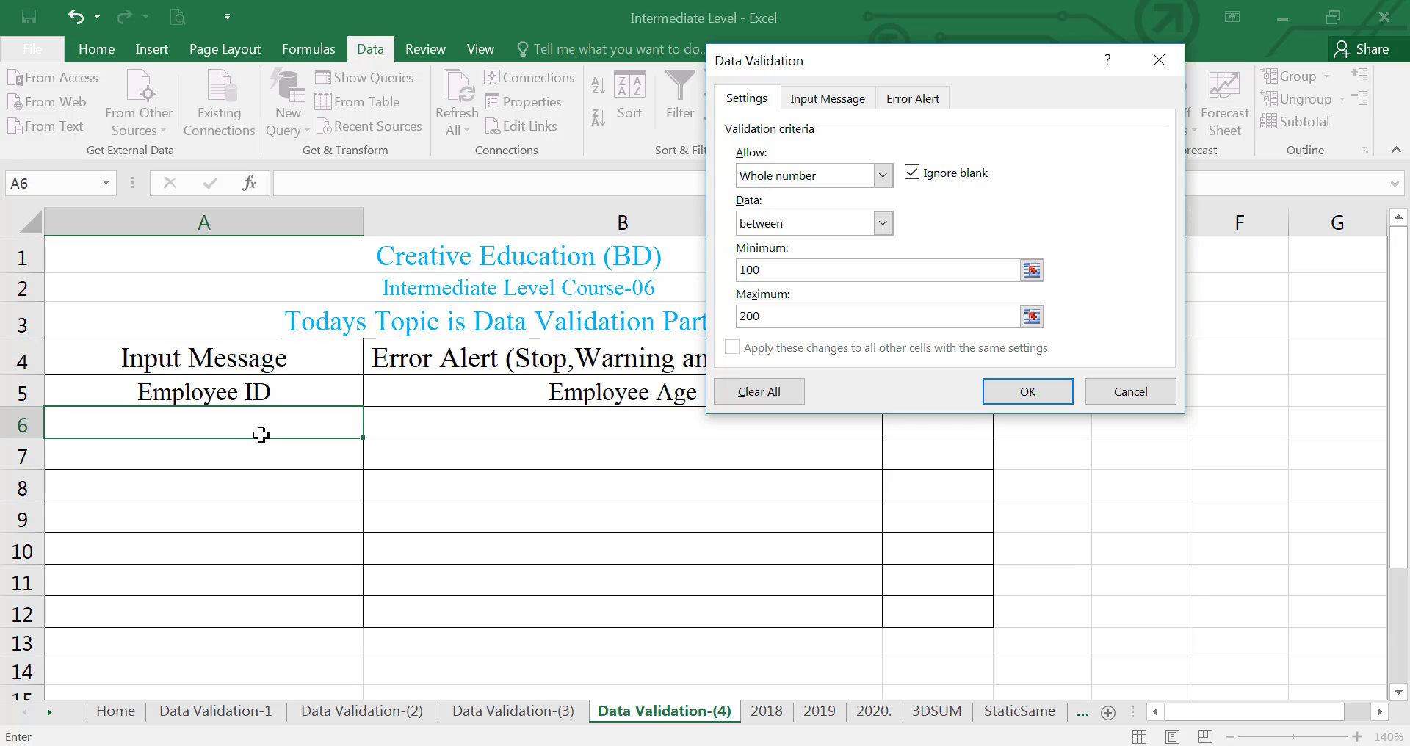
Add an input message titled "Information" with the text "Enter your ID 100 to 200 only" and apply the validation
click(835, 104)
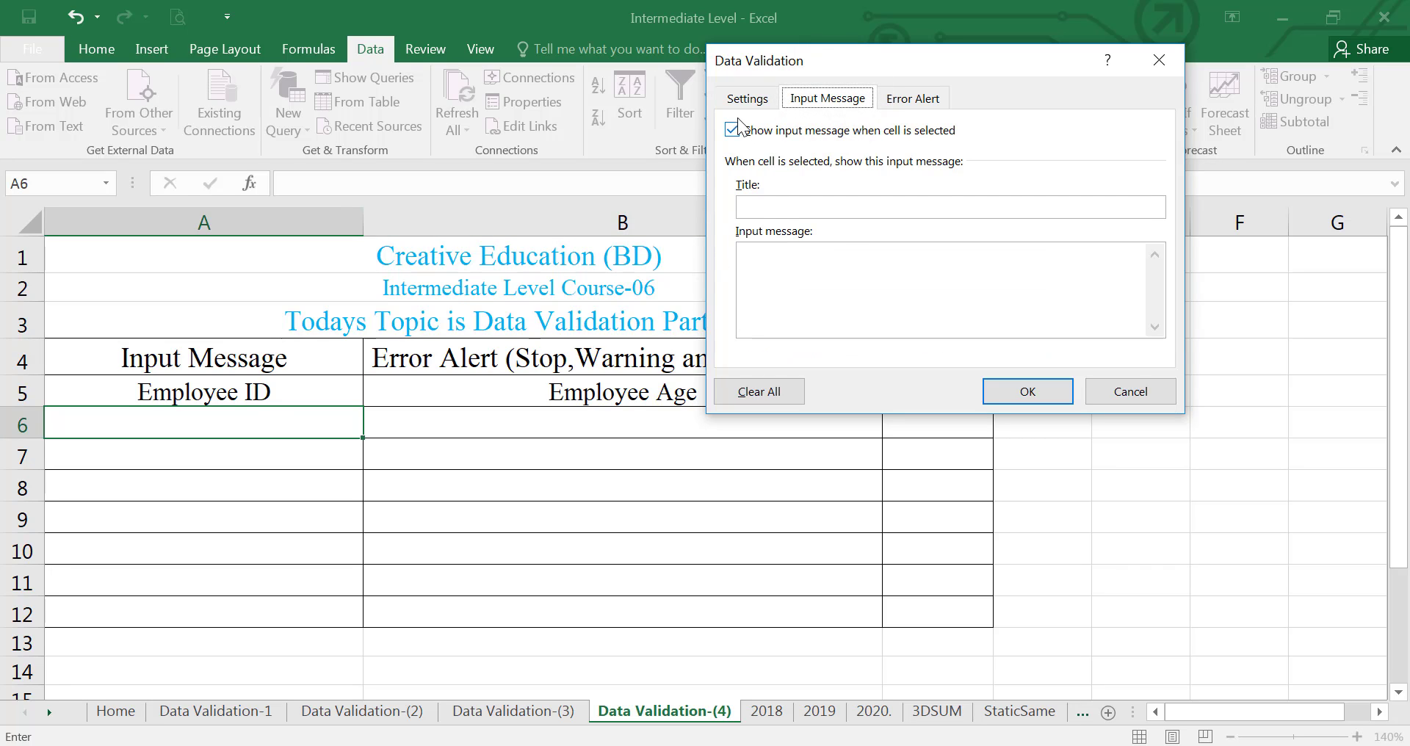
click(771, 206)
text(Inform)
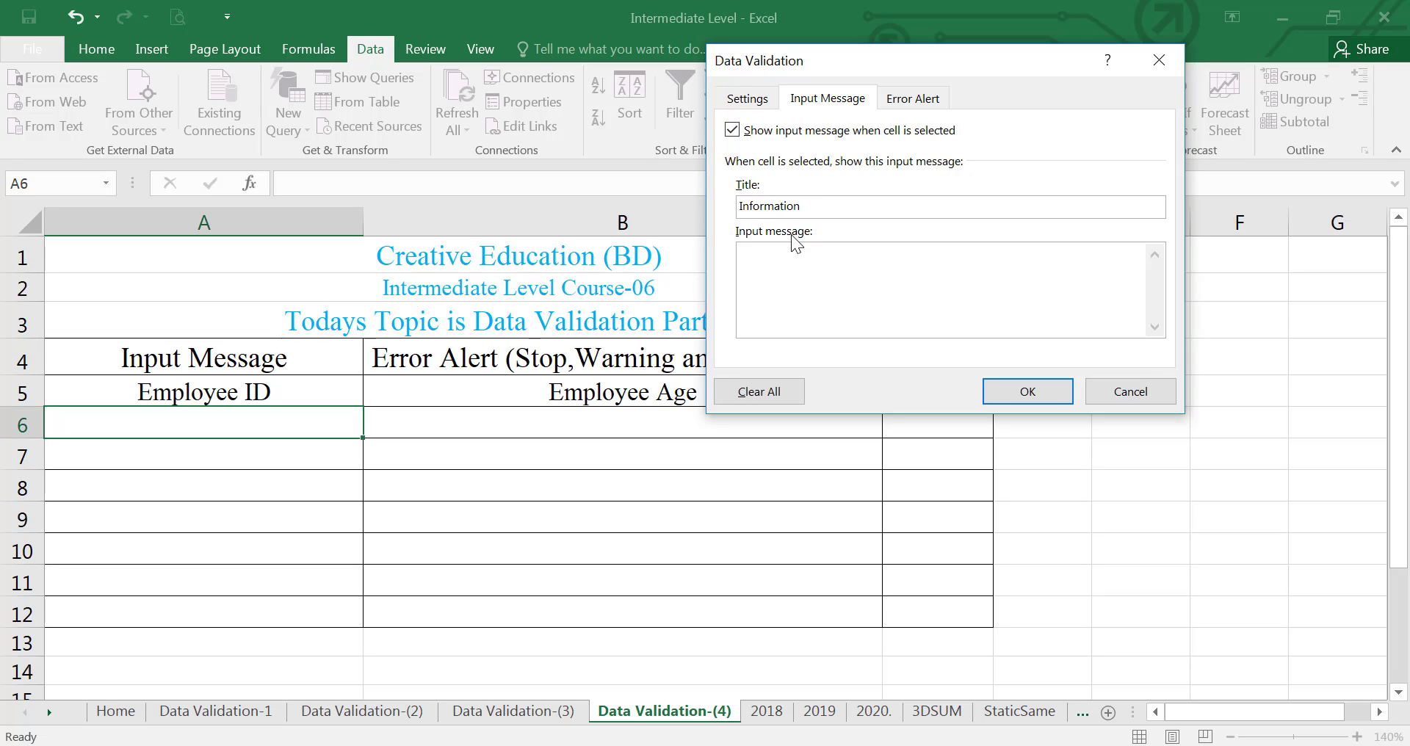
text(ation)
click(809, 257)
text(Enter your ID 100 to 200 only)
click(1046, 395)
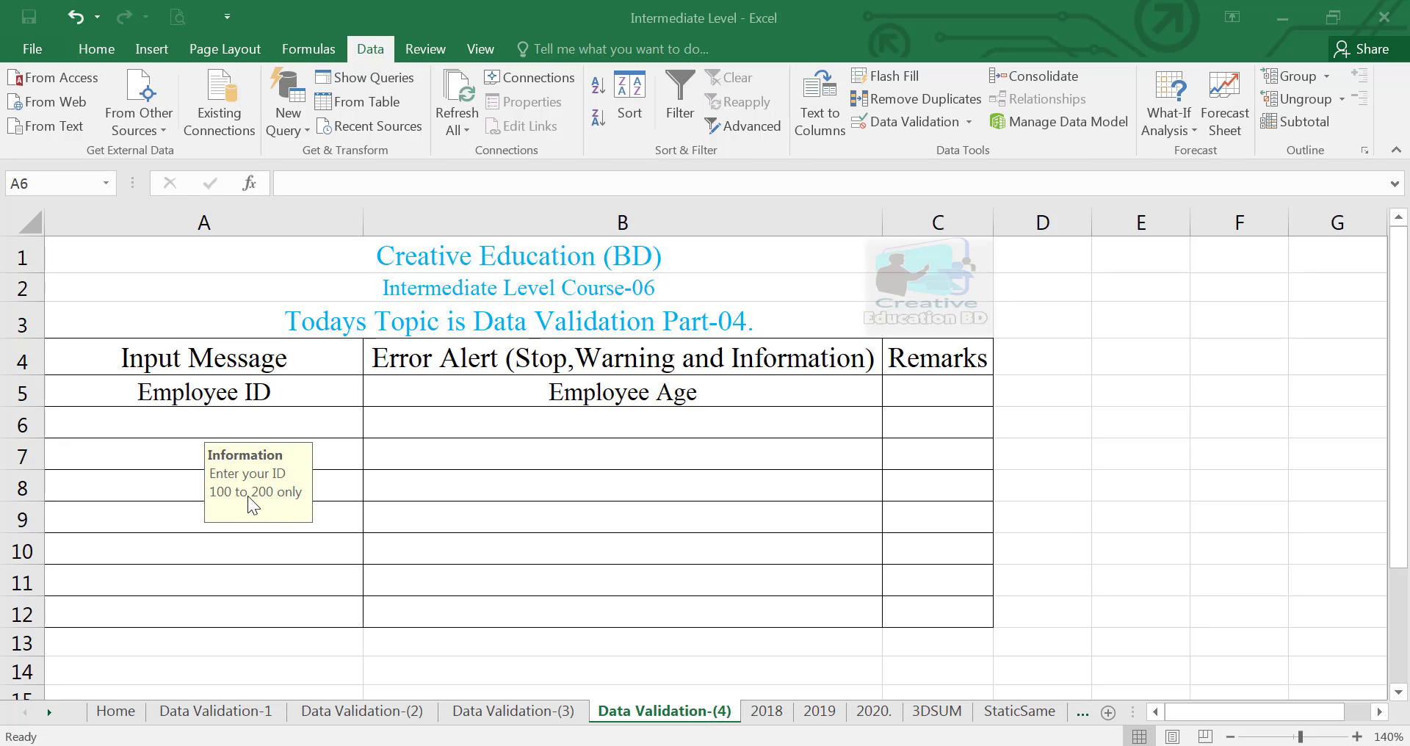
Test the rule's limits by entering 100 in cell A6 and replacing it with 200
click(269, 423)
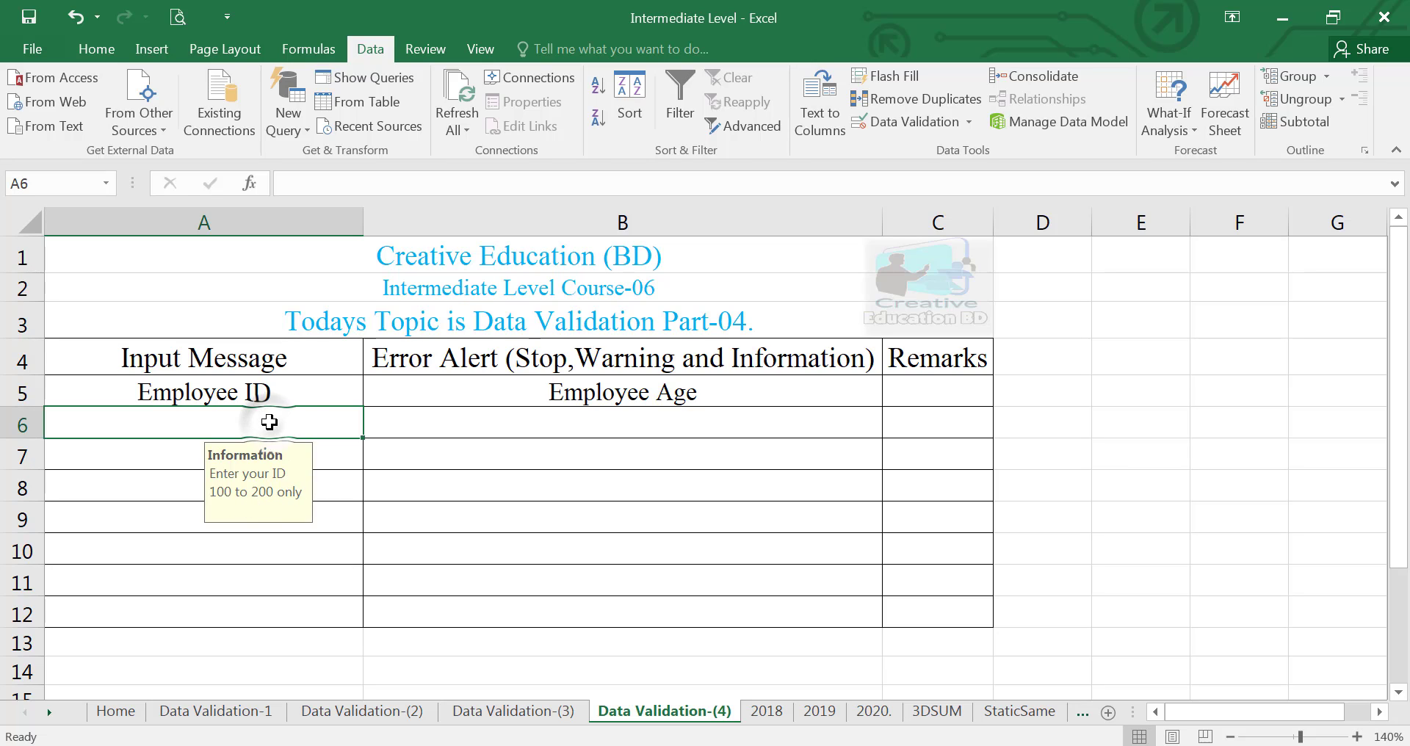
text(100)
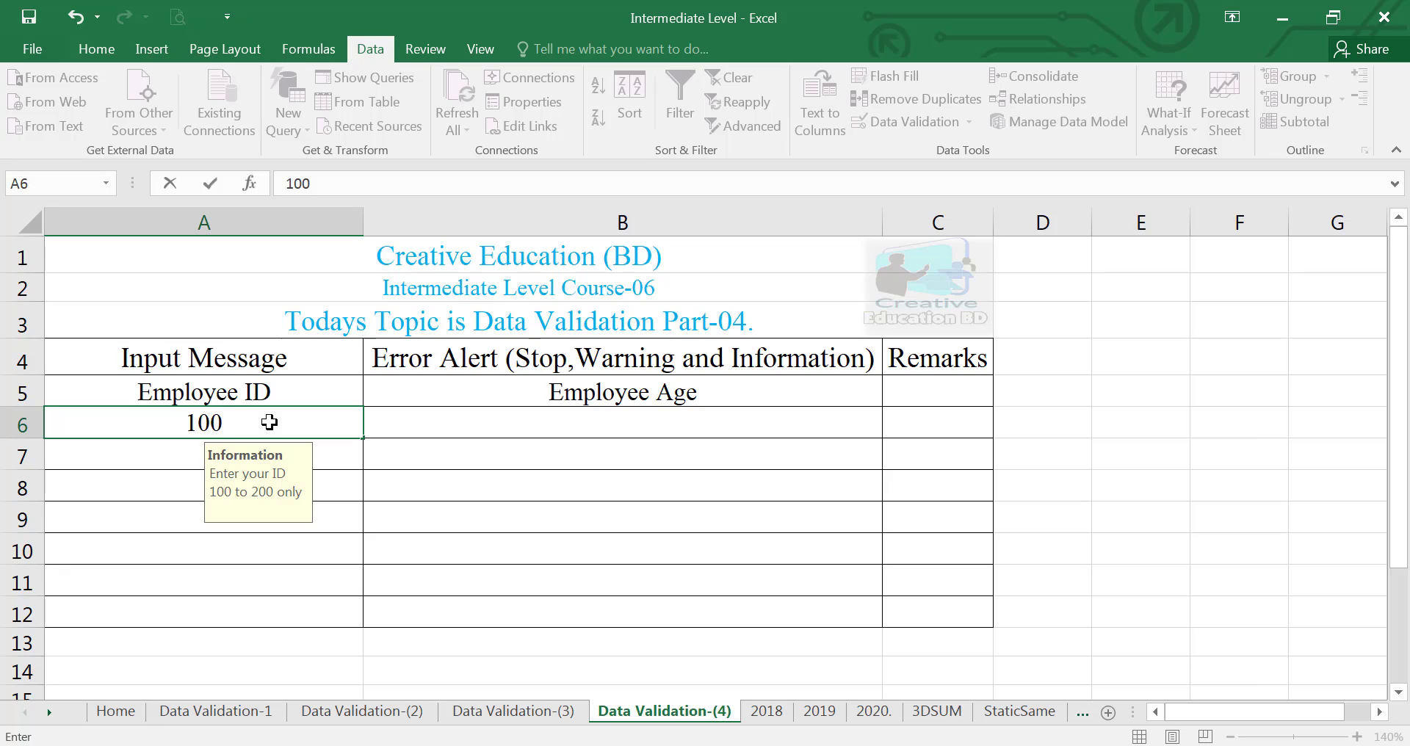
key(Return)
click(269, 423)
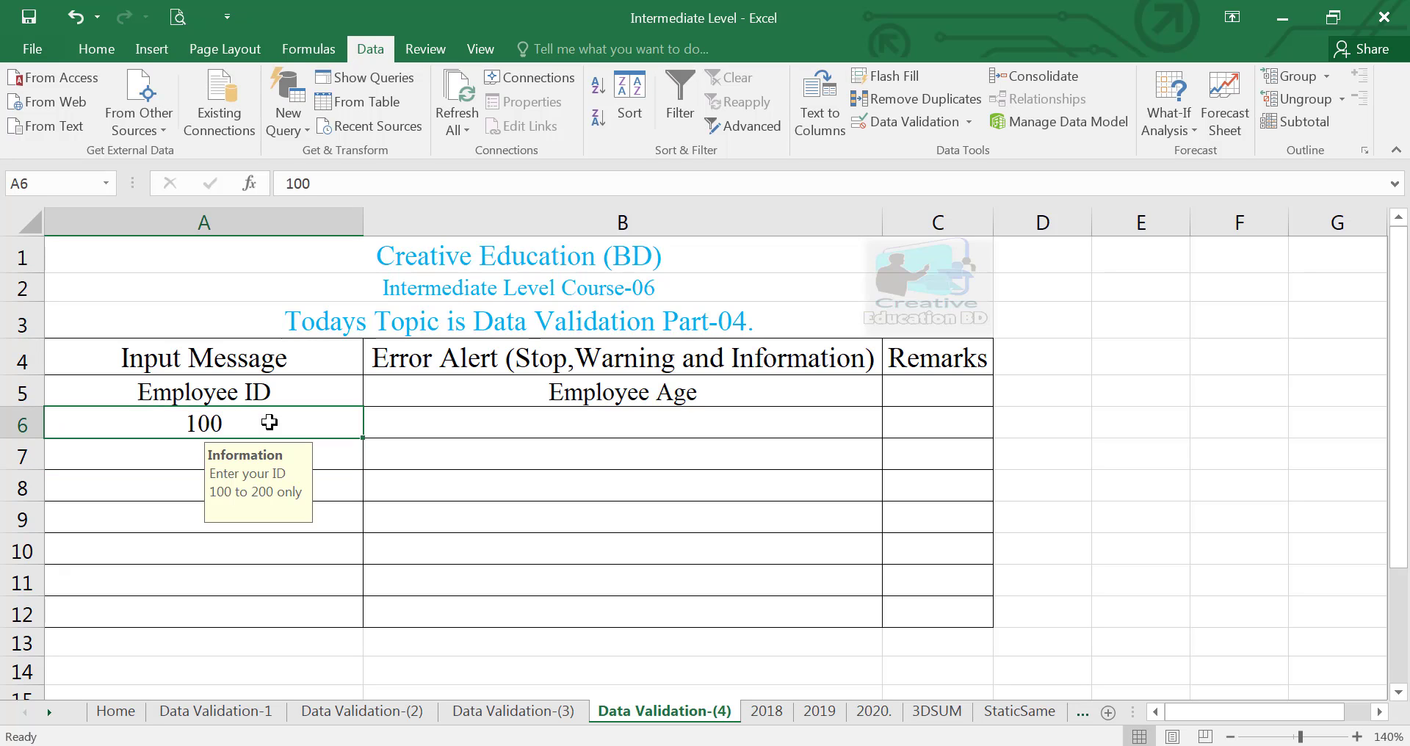
text(200)
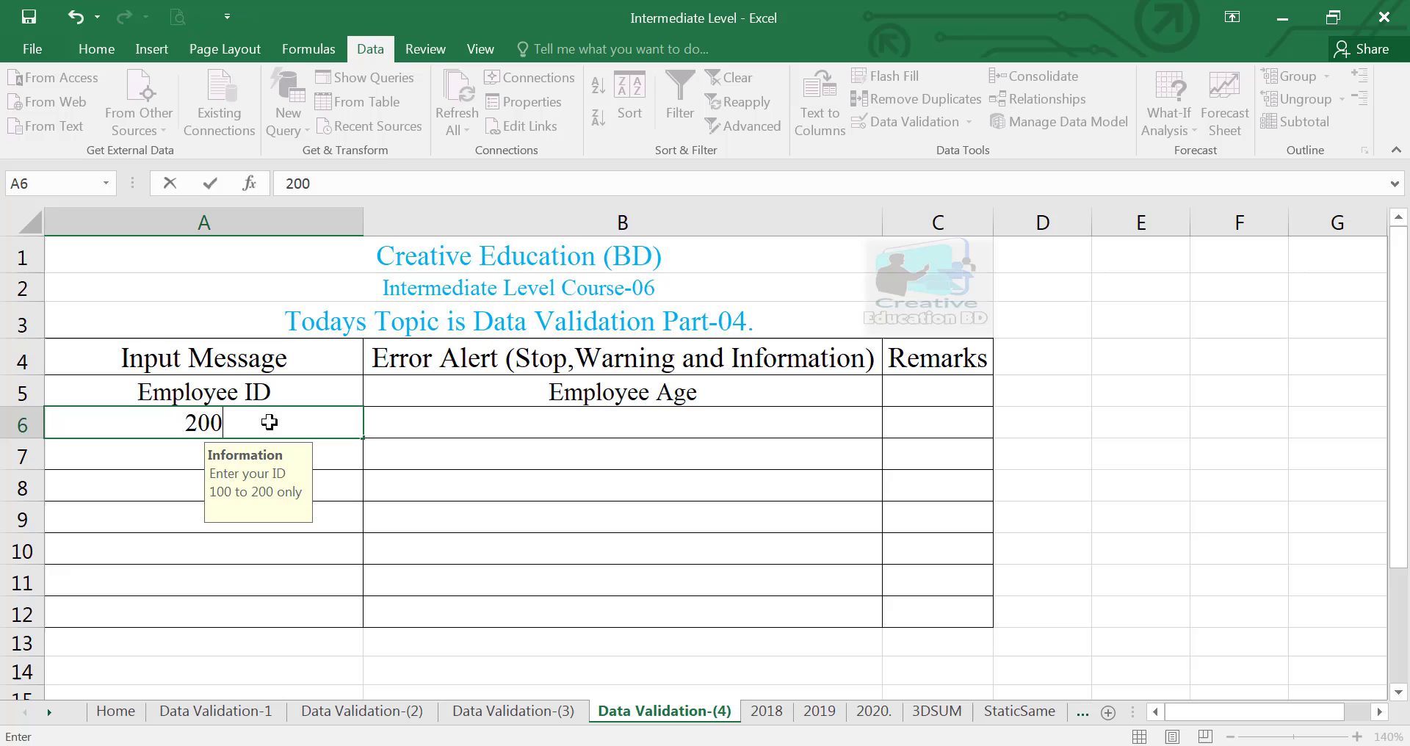
key(Return)
Try the out-of-range value 99 in cell A6, retry the entry and enter 100 instead
click(269, 422)
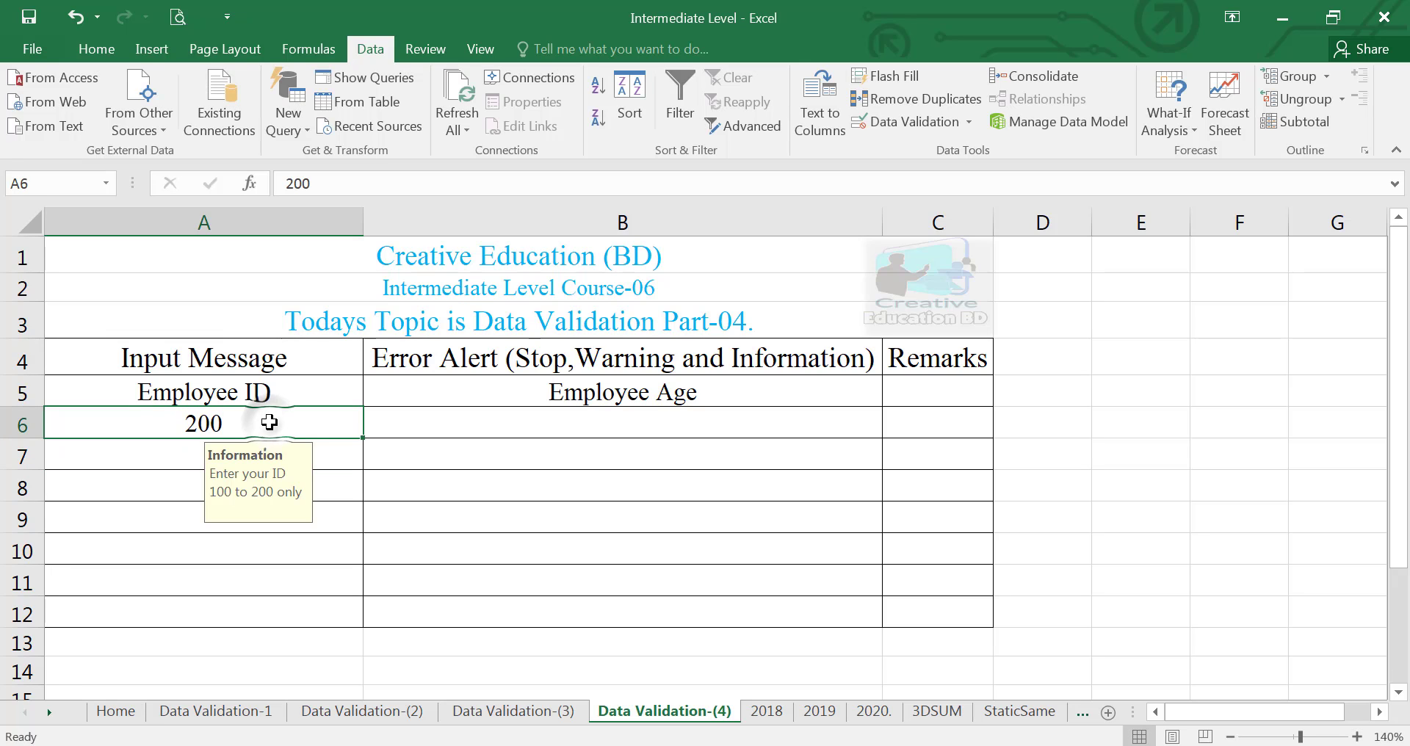
text(99)
key(Return)
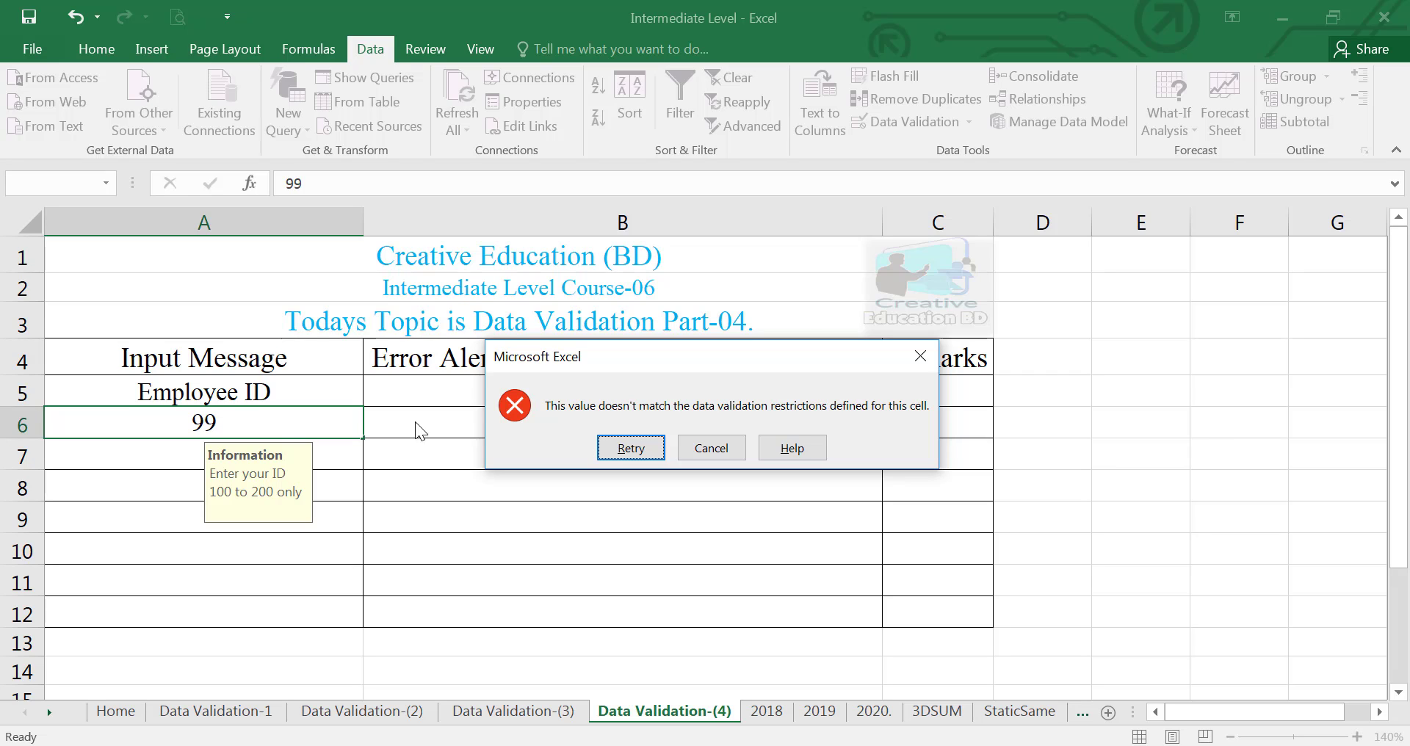
click(628, 445)
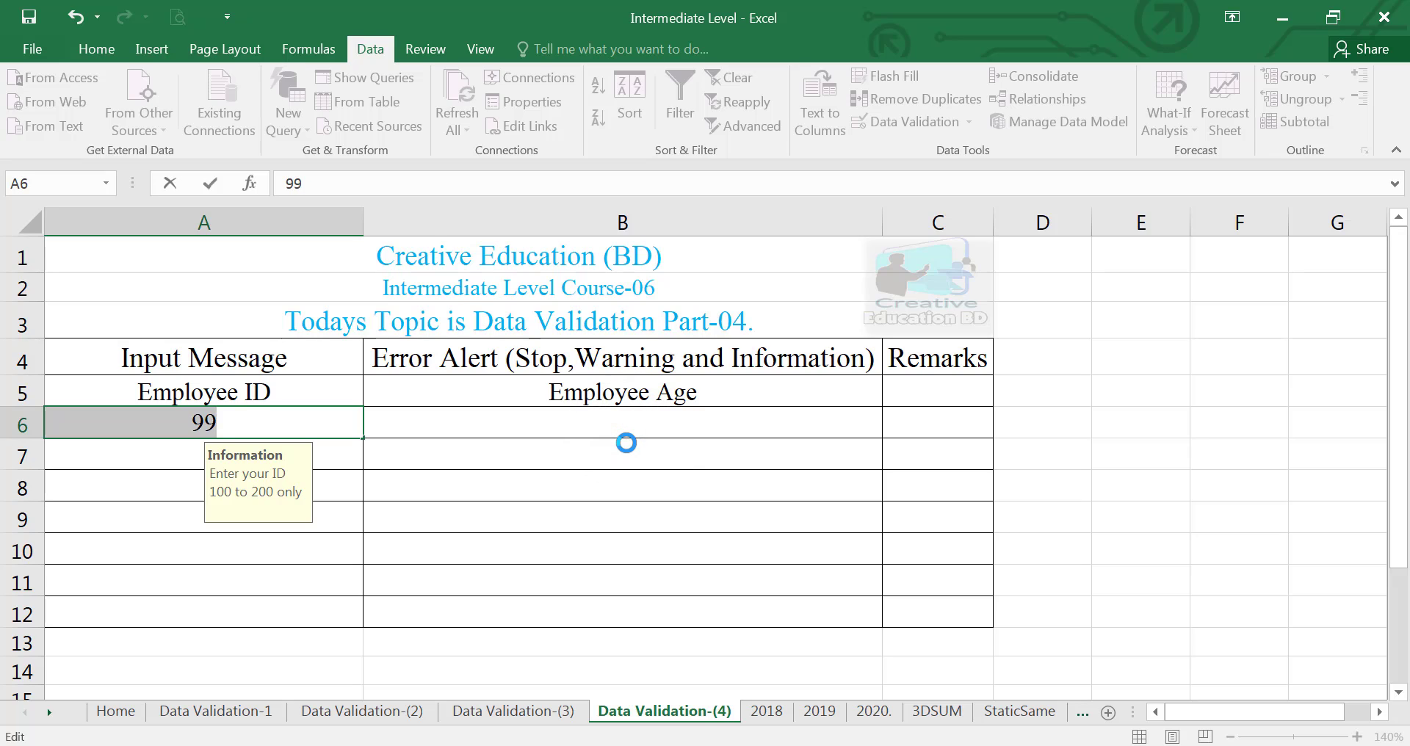
text(100)
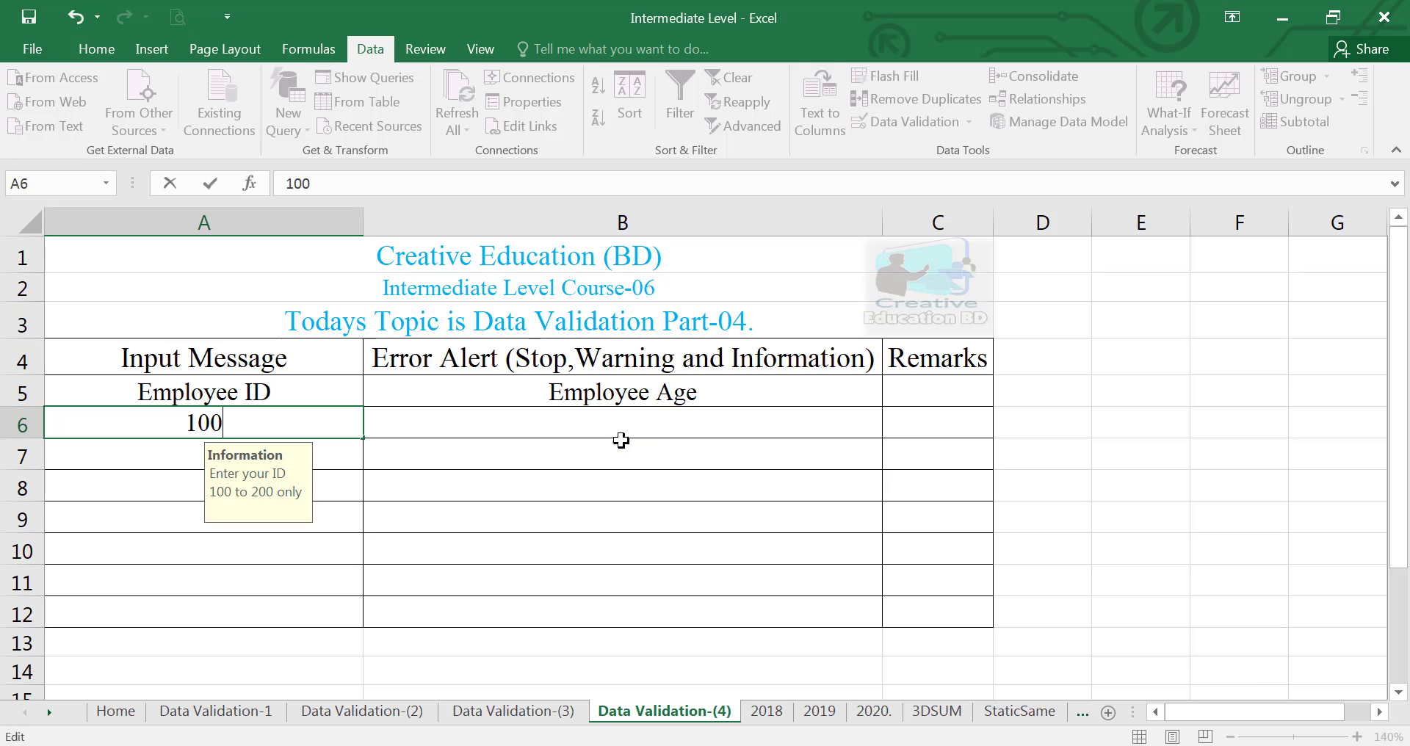
key(Return)
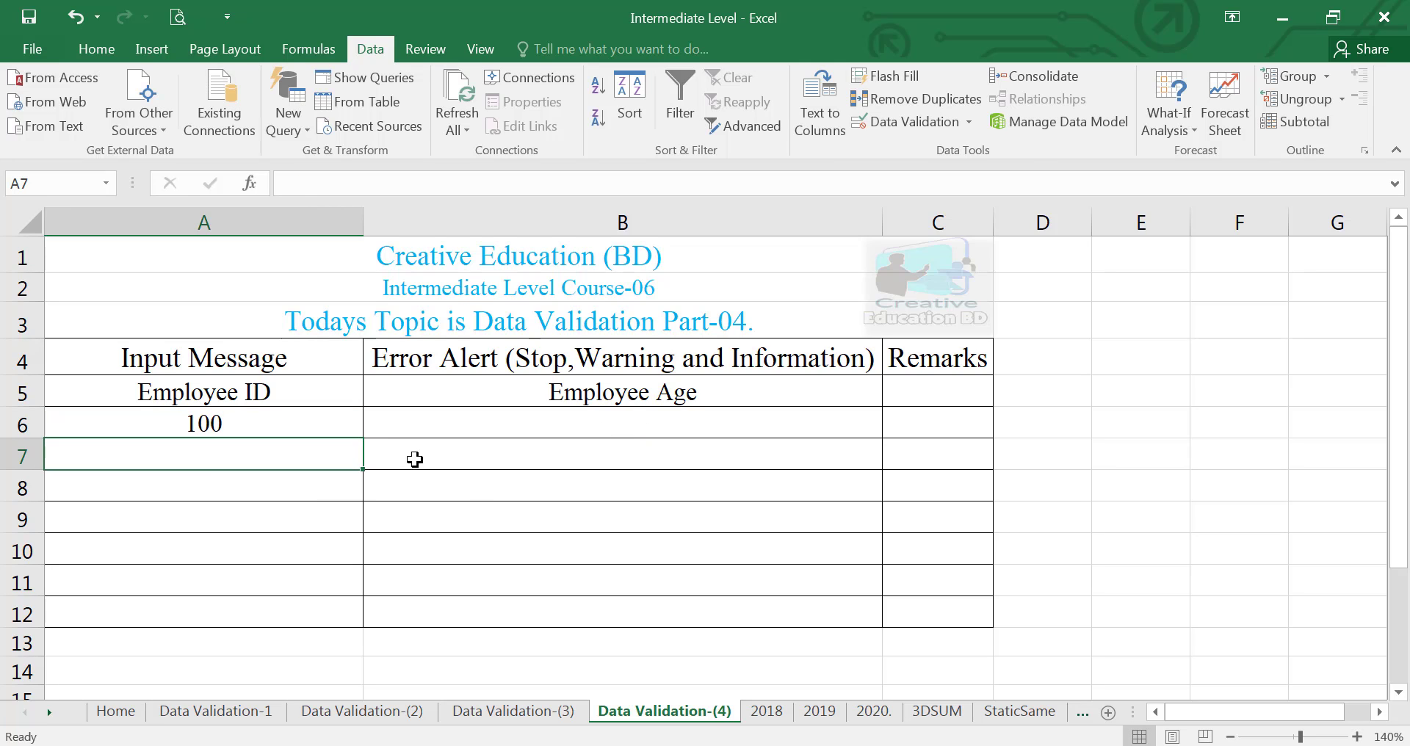
Review the input message on cell A6 and the Error Alert heading in cell B4
click(314, 421)
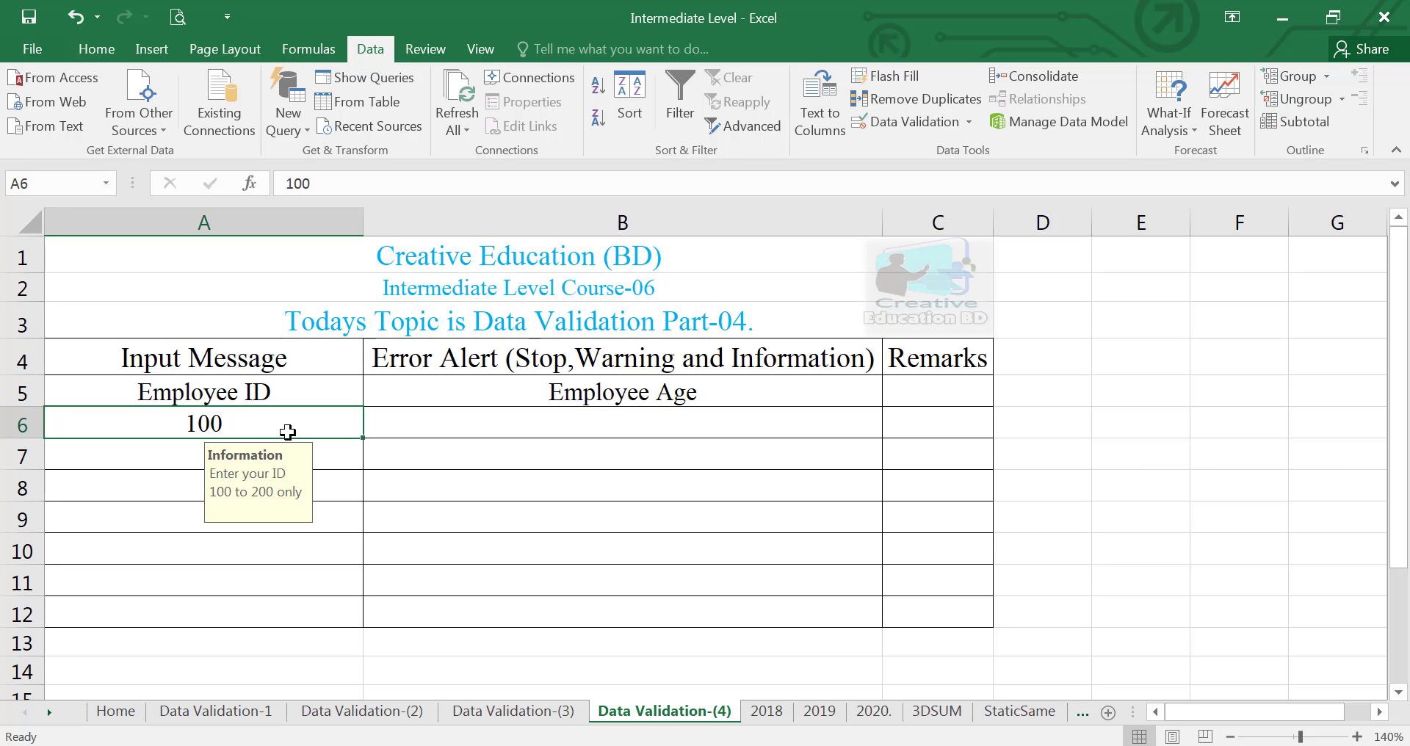
click(639, 382)
click(623, 342)
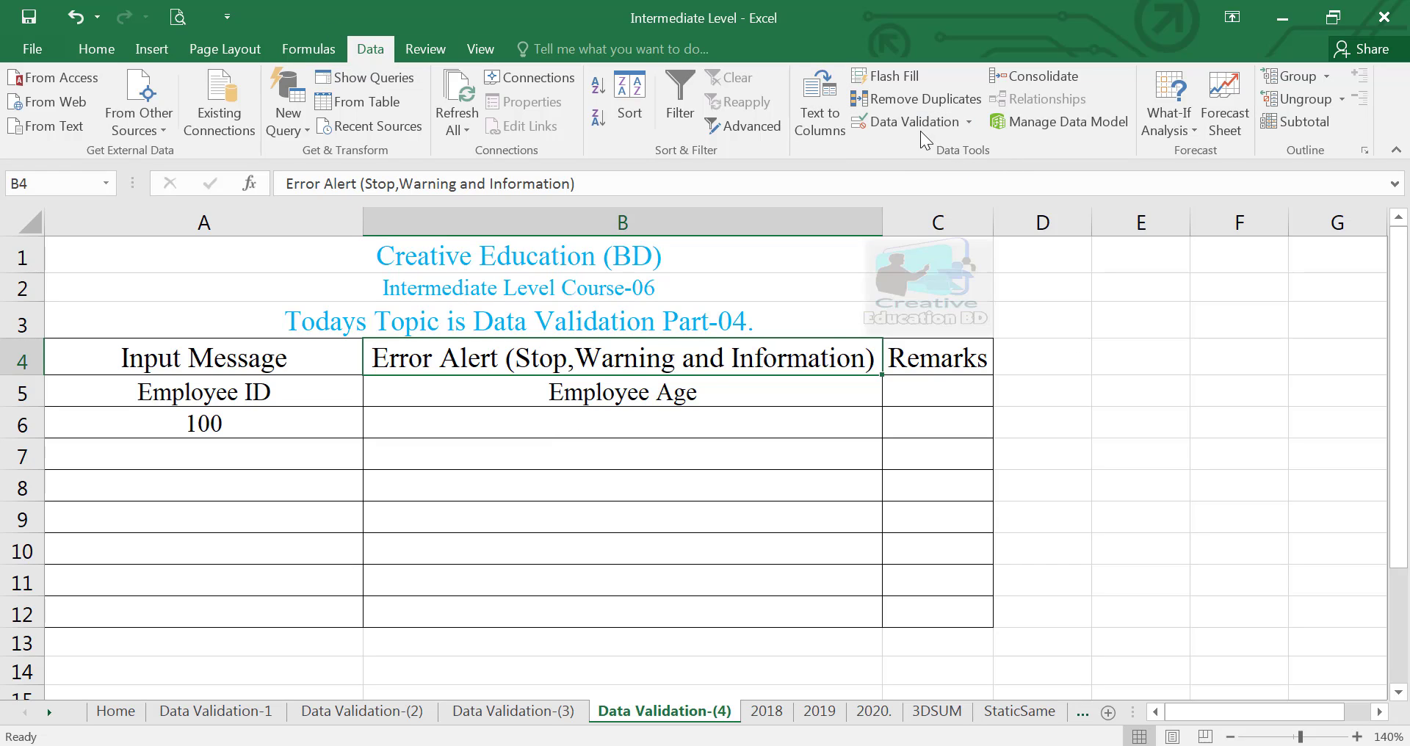
Define a data validation rule for cells B6:B12 that allows only whole numbers greater than 20
drag(630, 417, 630, 605)
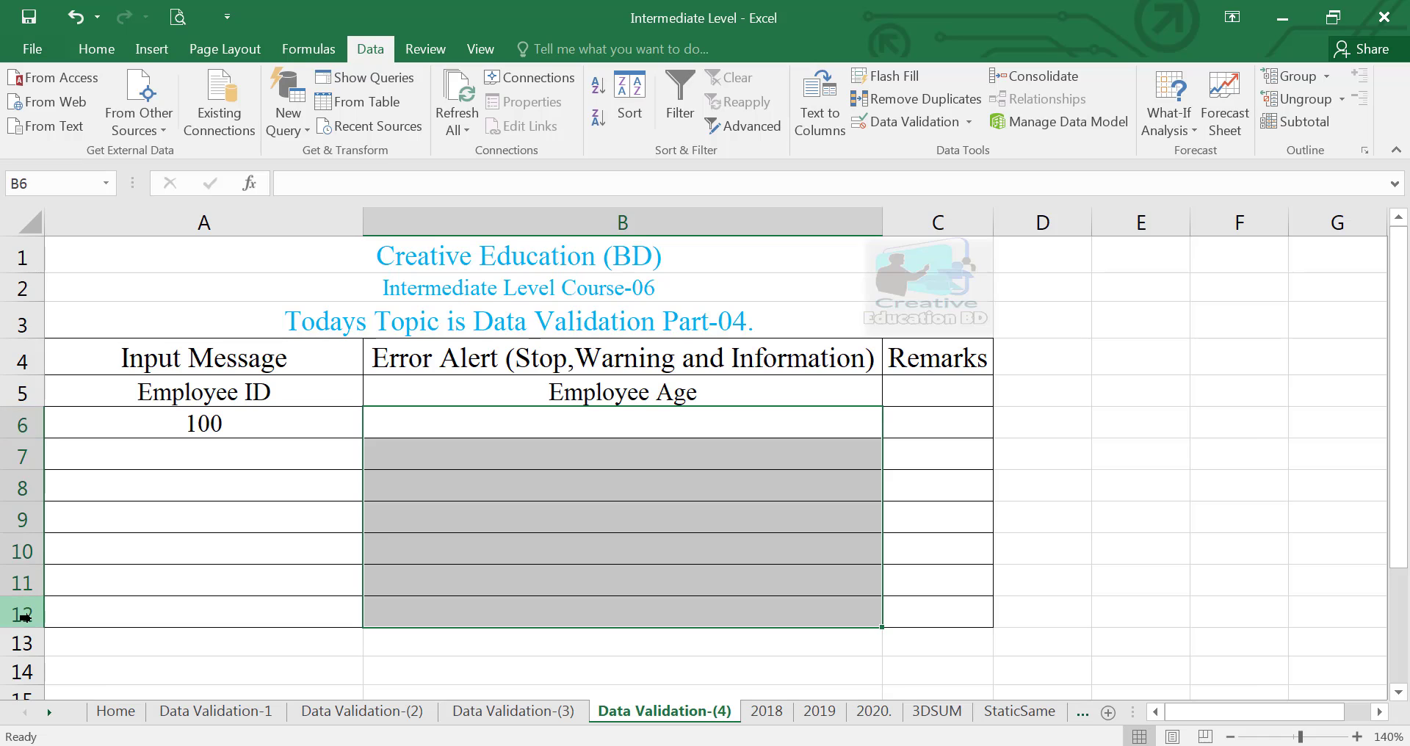
click(906, 125)
click(749, 97)
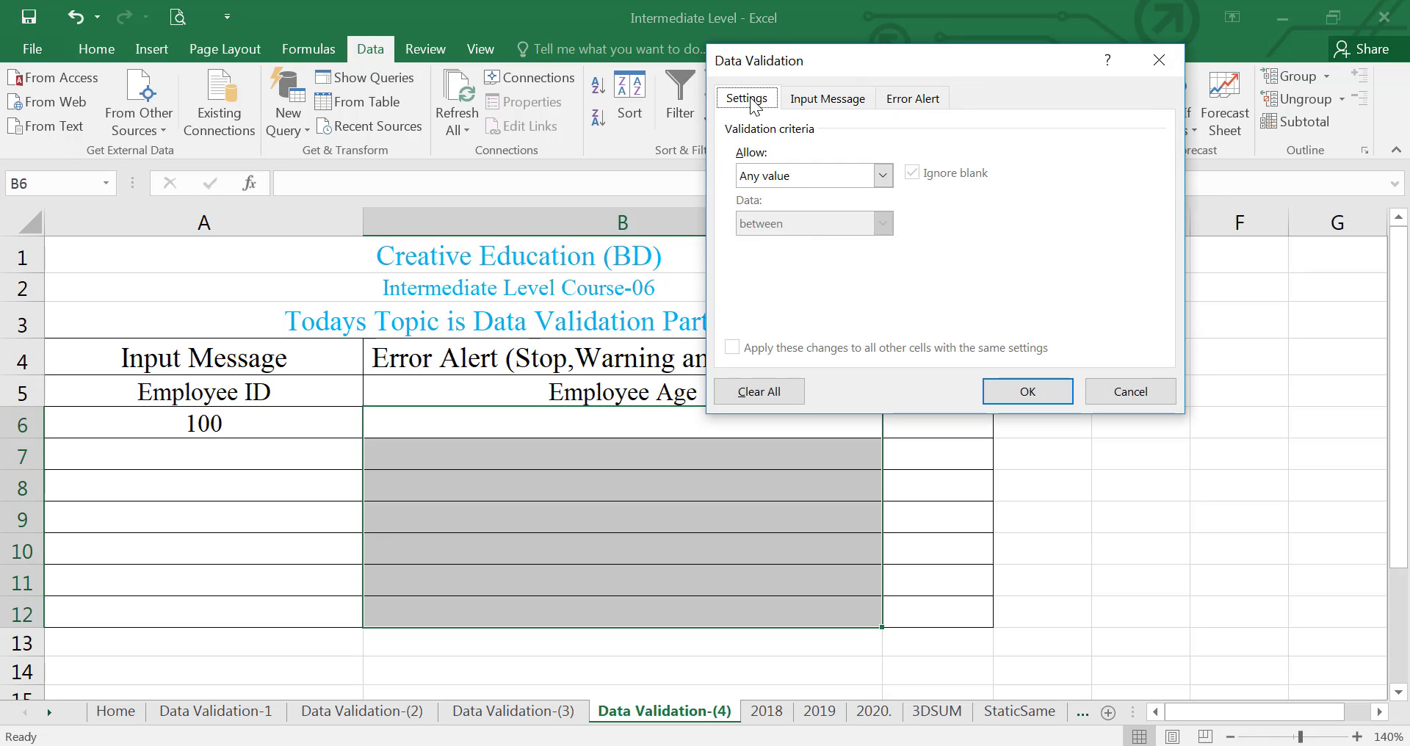
click(884, 177)
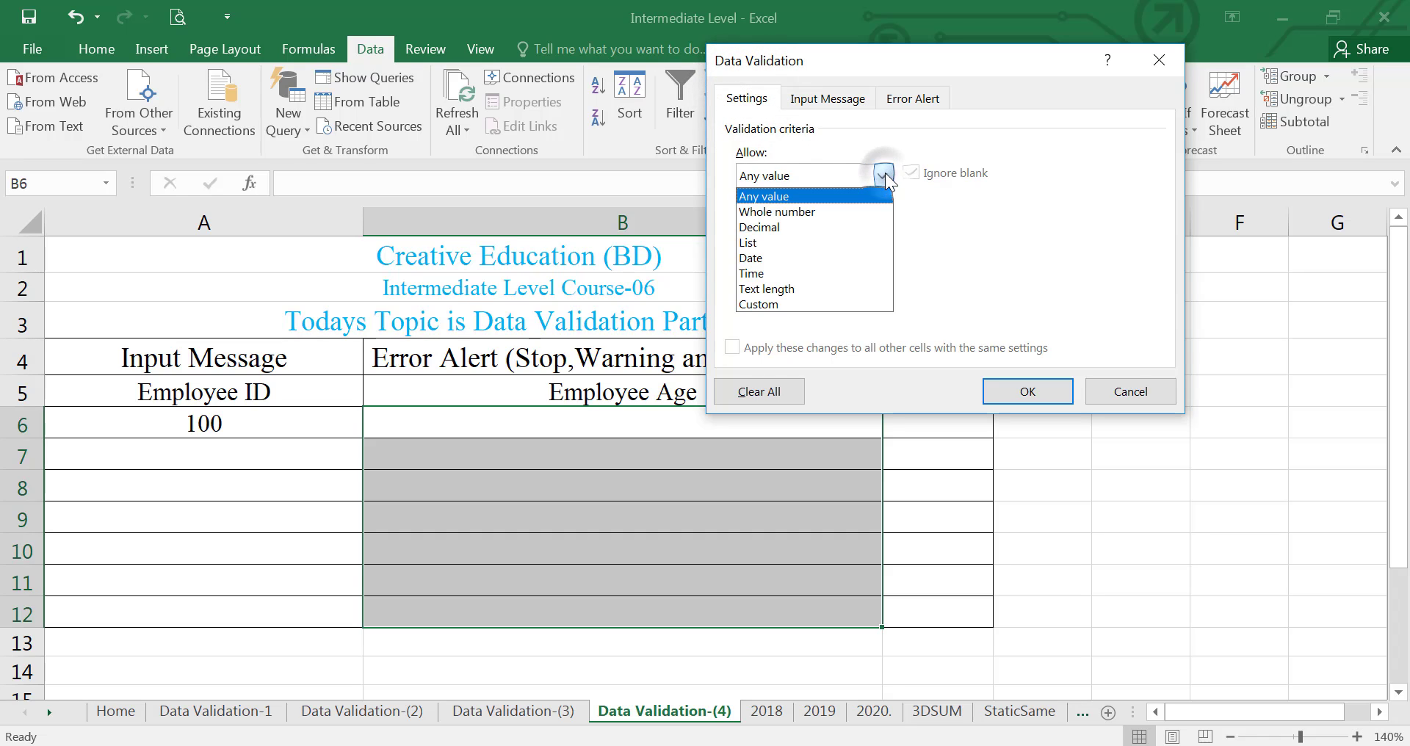
click(821, 212)
click(885, 224)
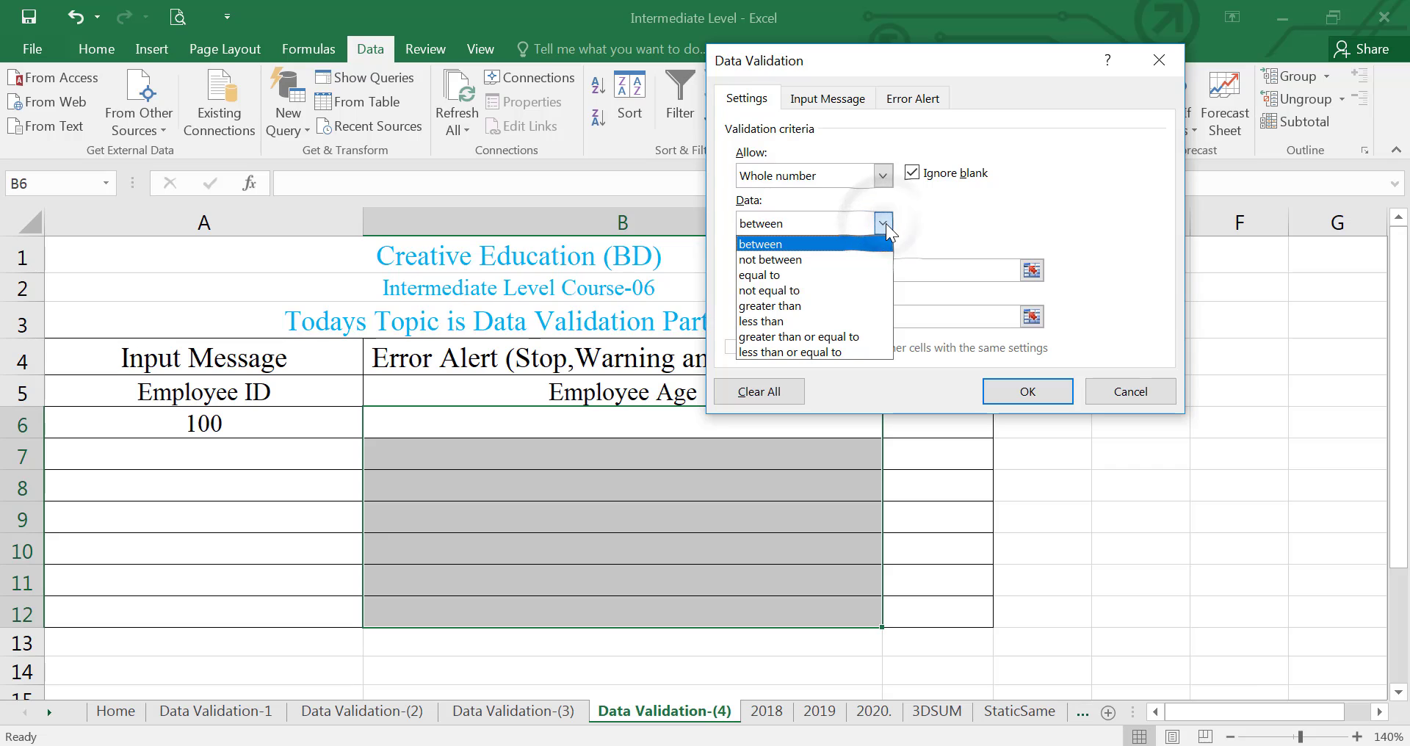
click(791, 301)
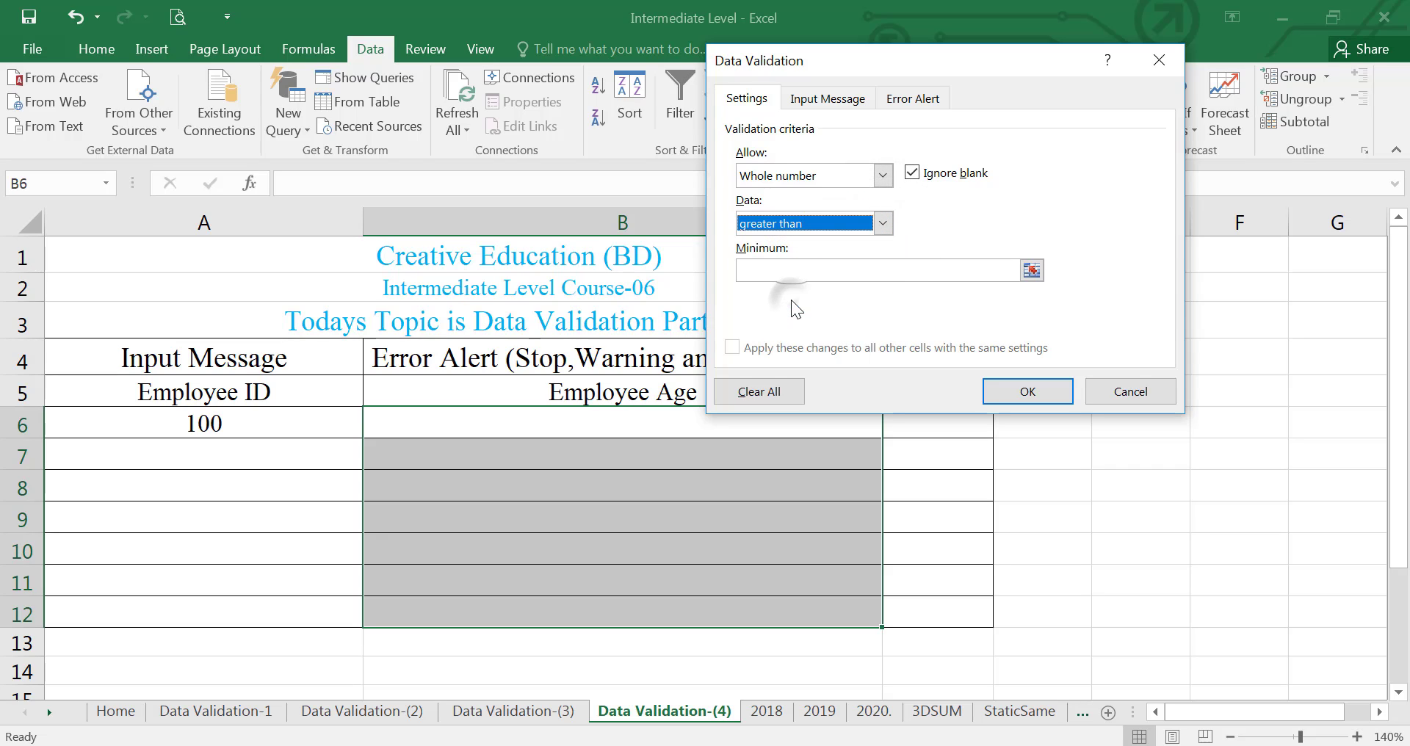
click(762, 270)
text(20)
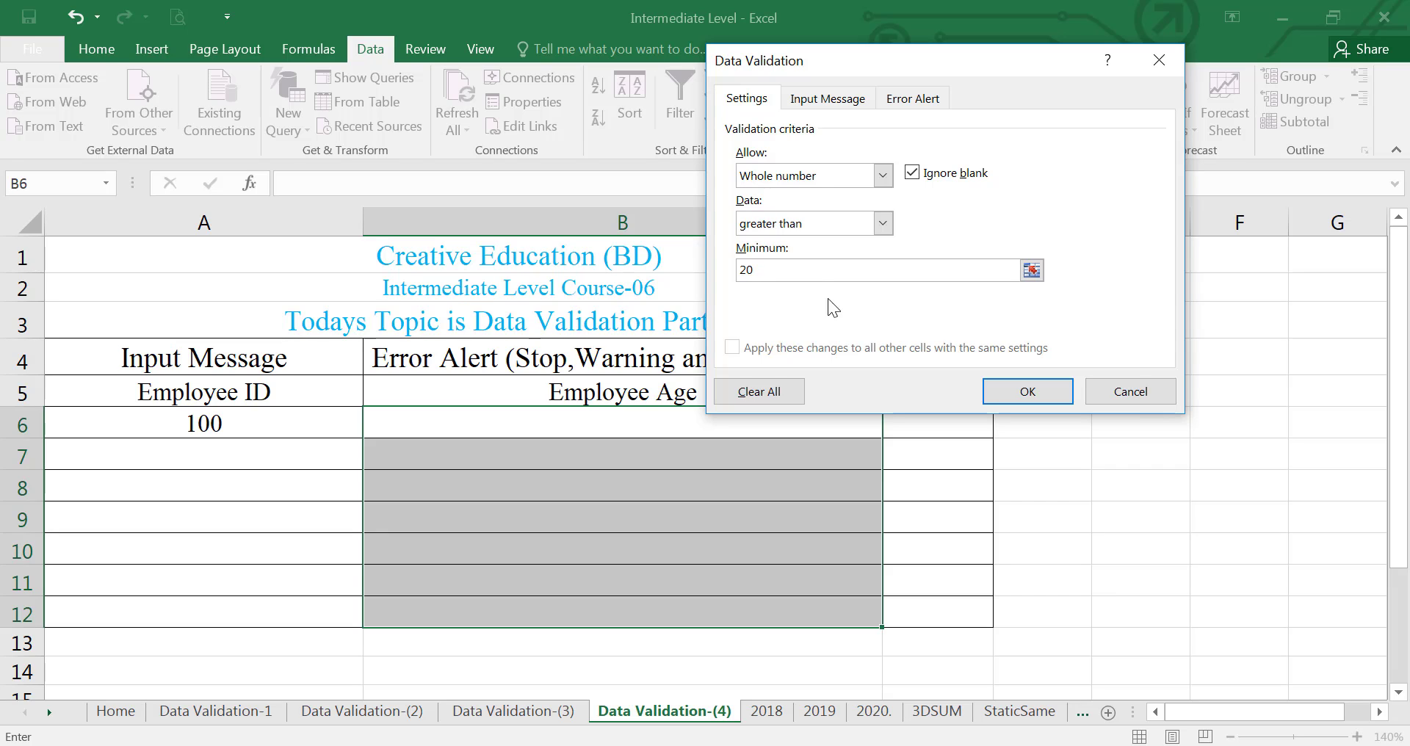
Turn off the error alert shown after invalid data and apply the validation to the Employee Age cells
click(812, 100)
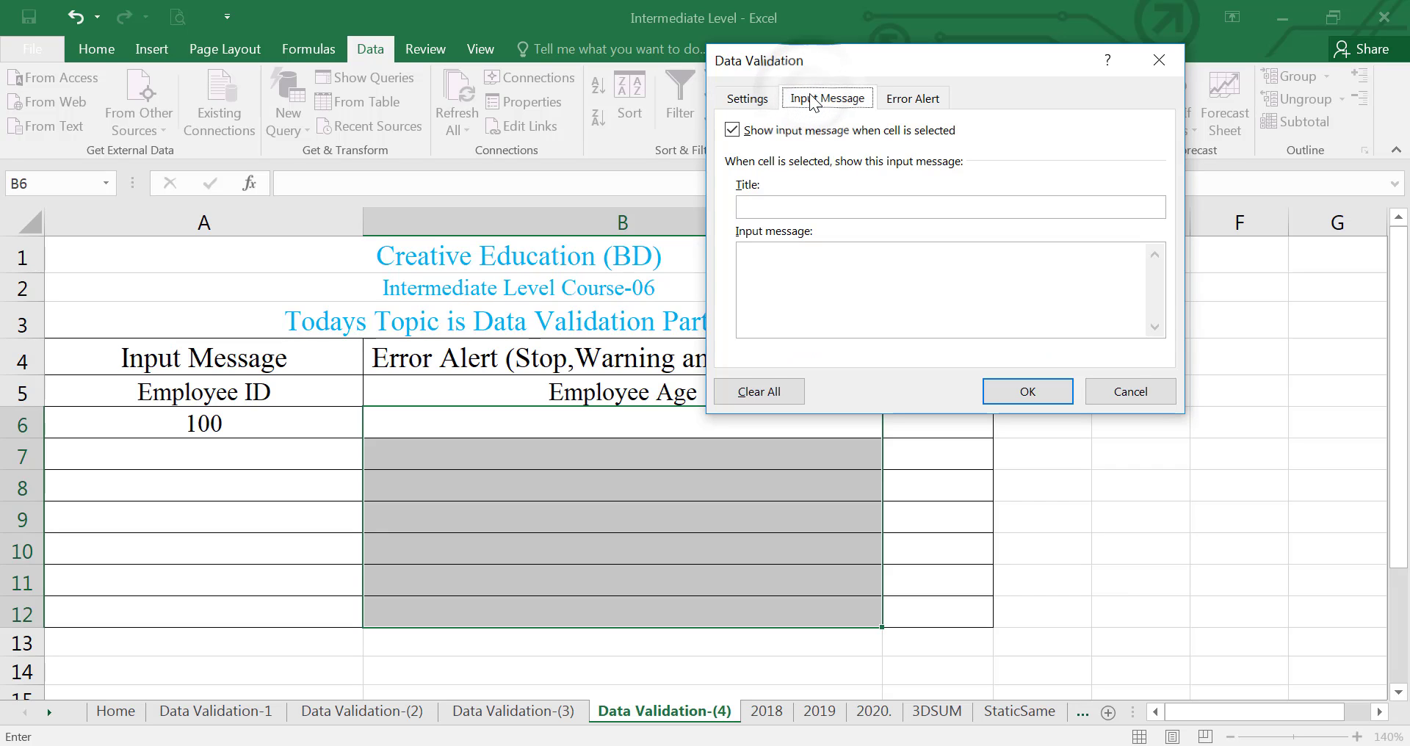
click(920, 98)
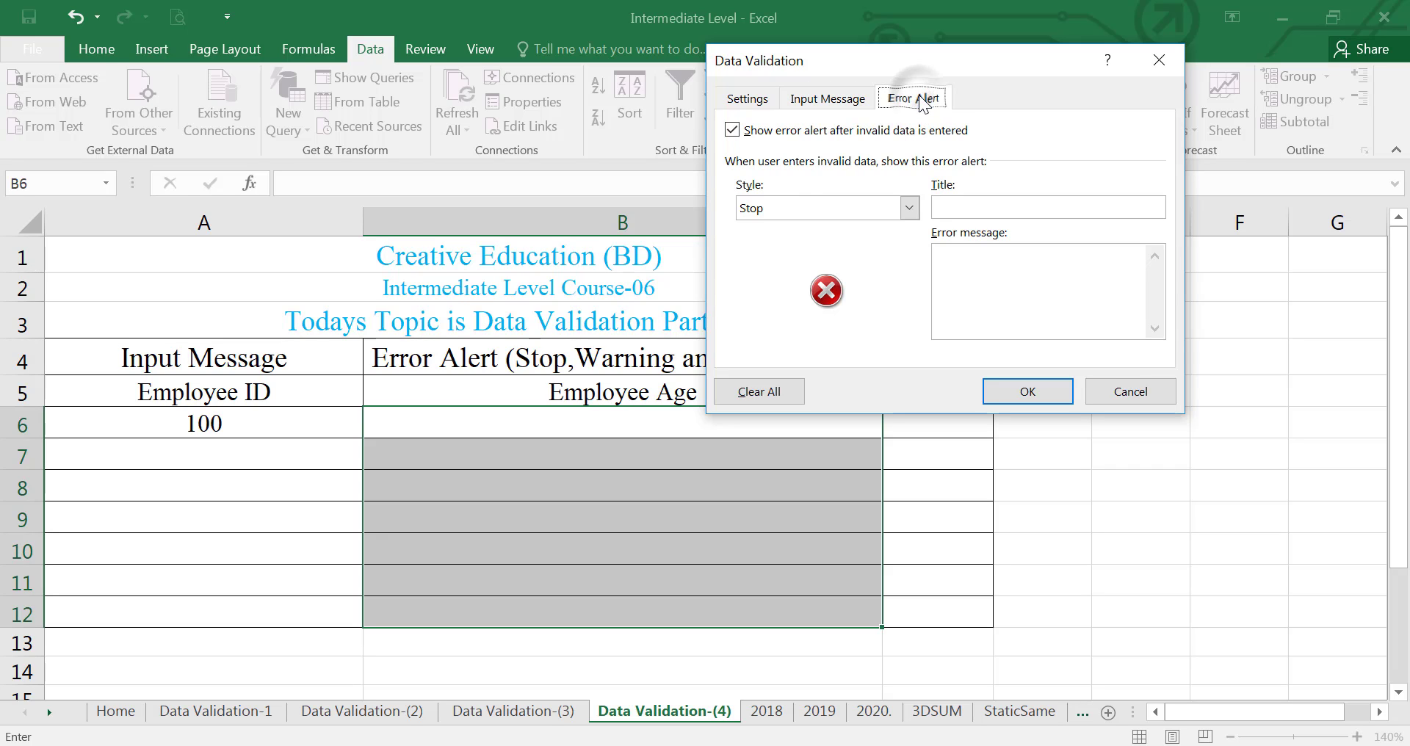
click(836, 103)
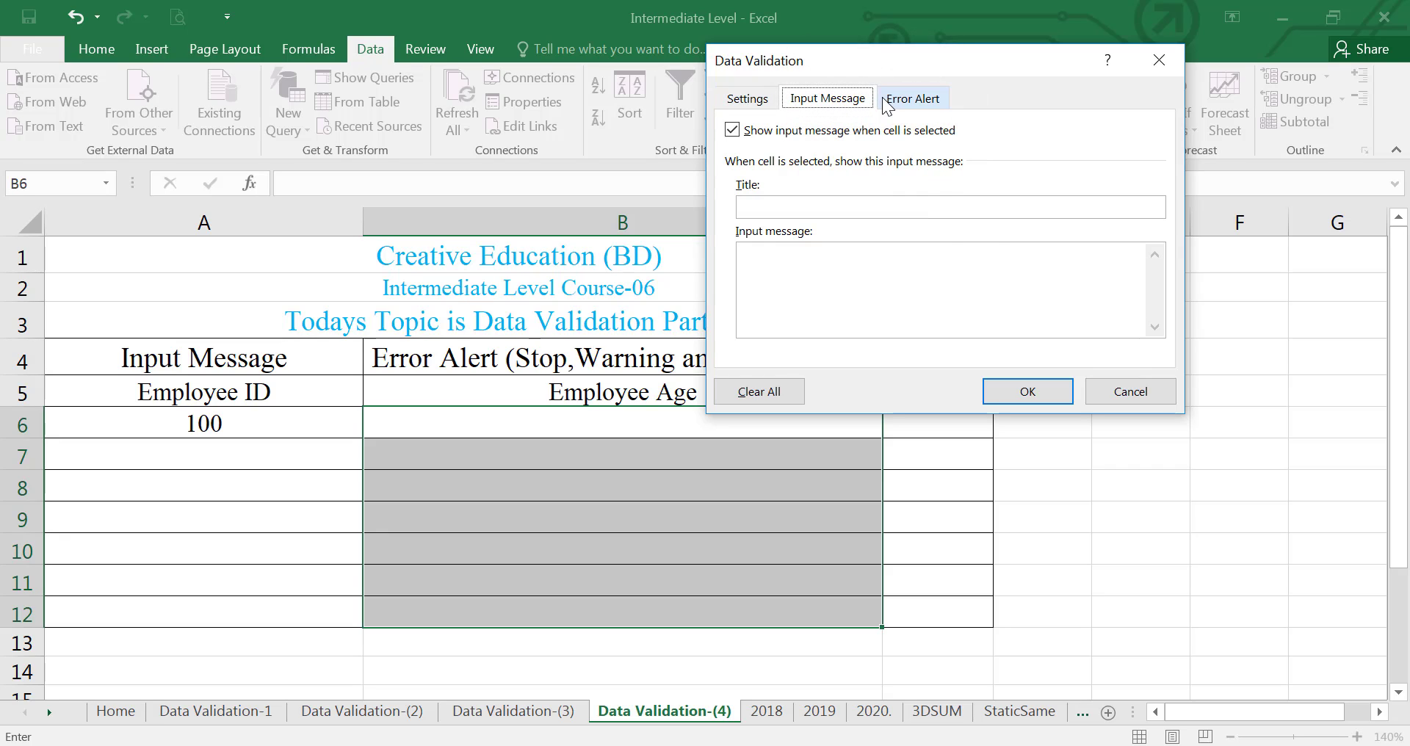
click(911, 99)
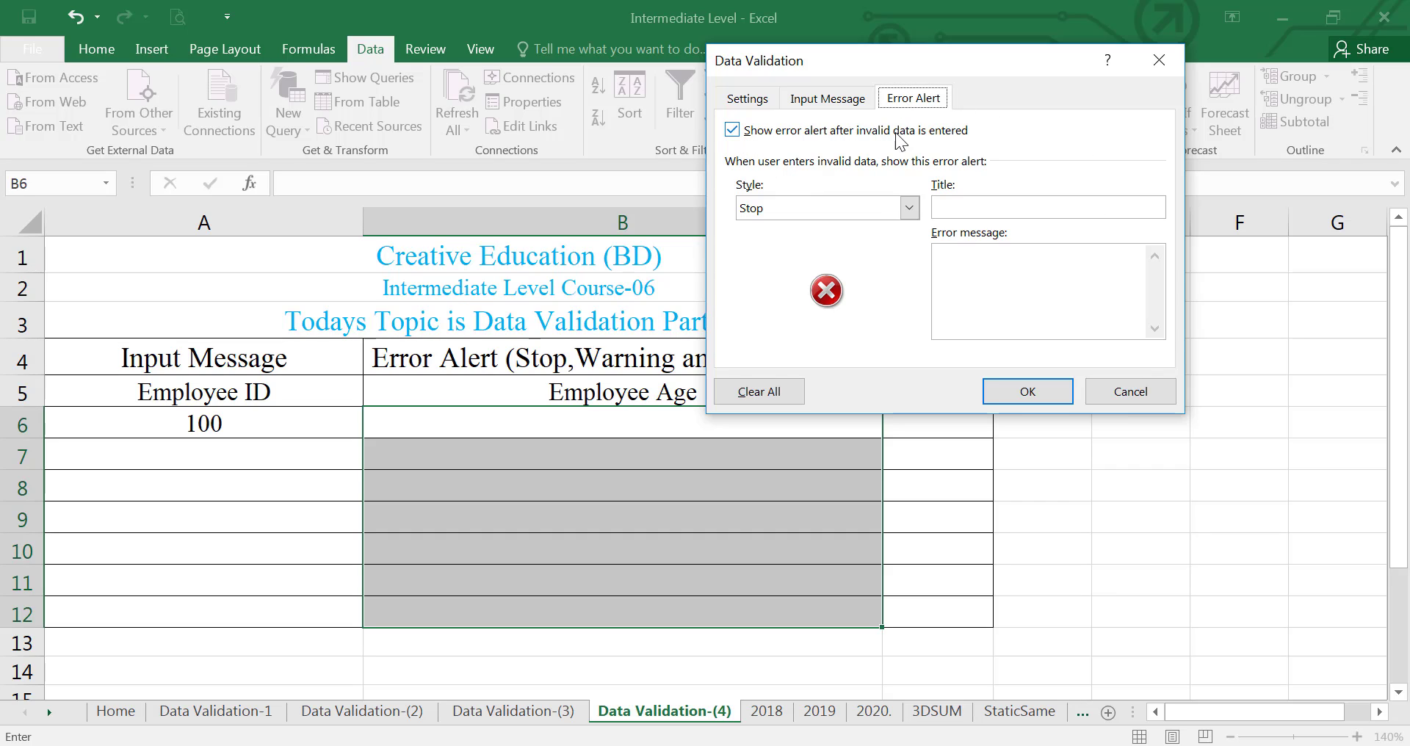
click(732, 132)
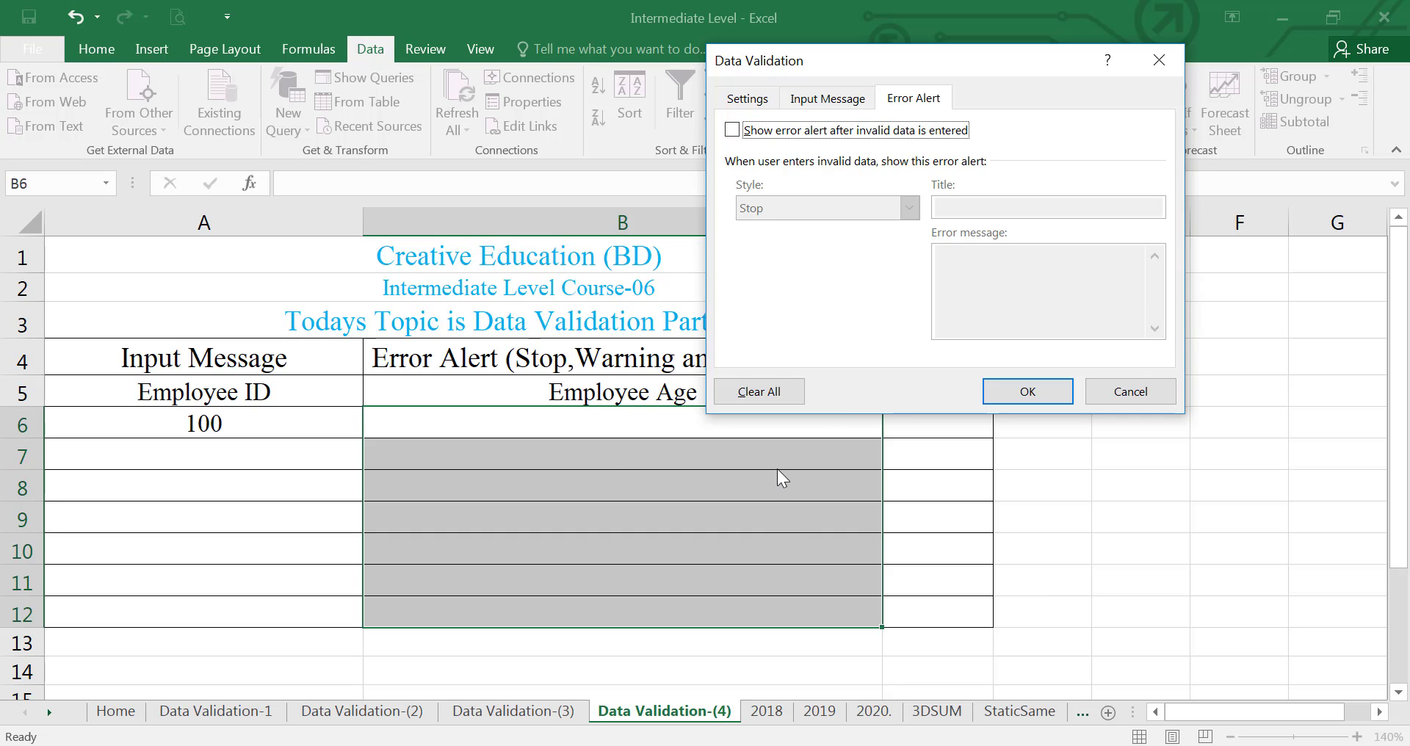
click(1026, 395)
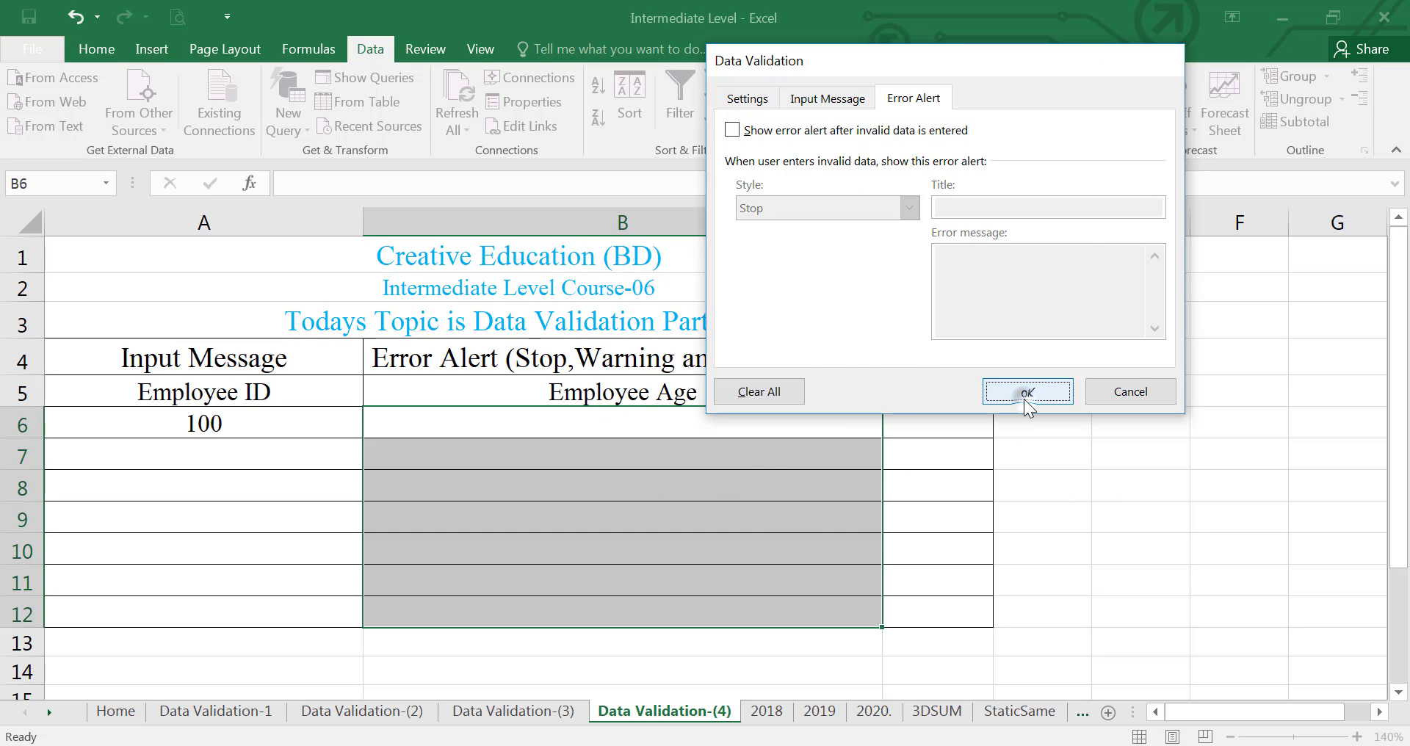
Test the rule without an error alert by entering 20 in cell B6 and replacing it with 10
click(731, 422)
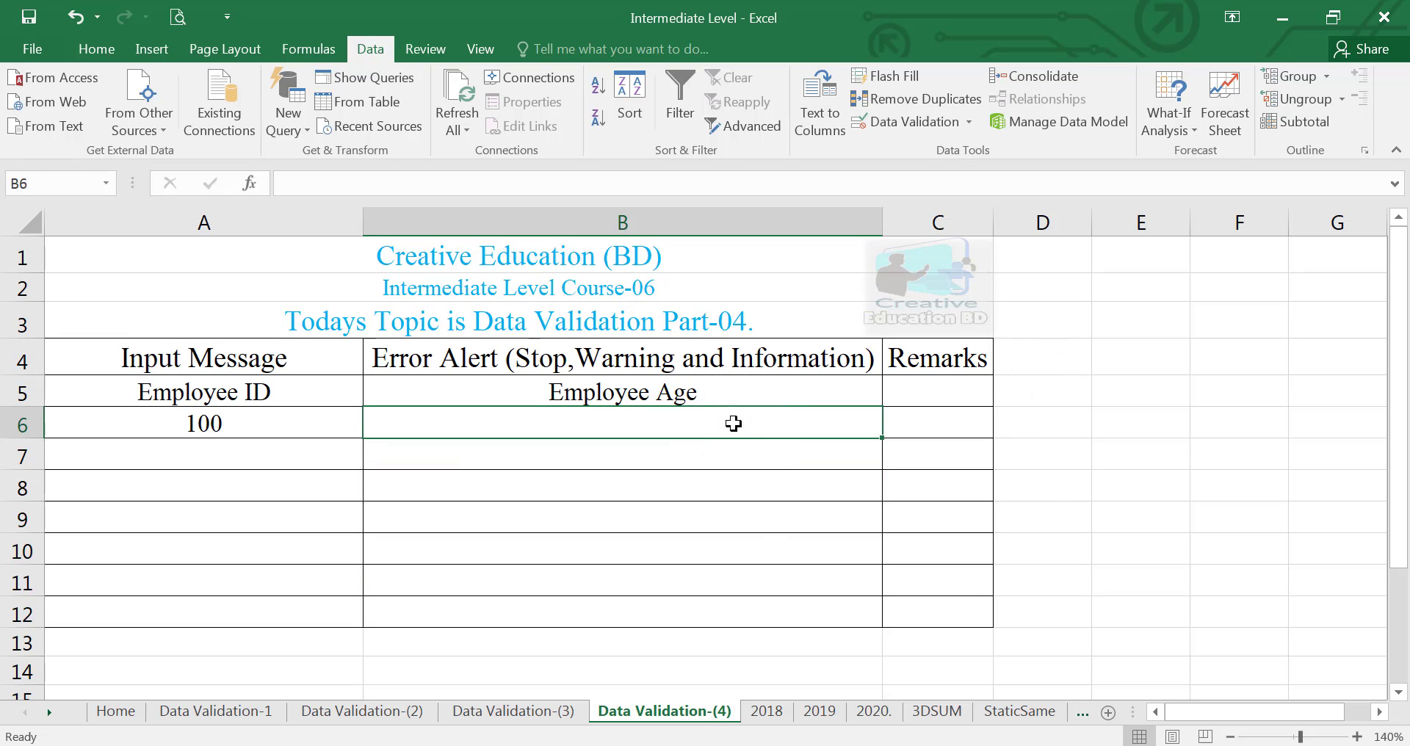
text(20)
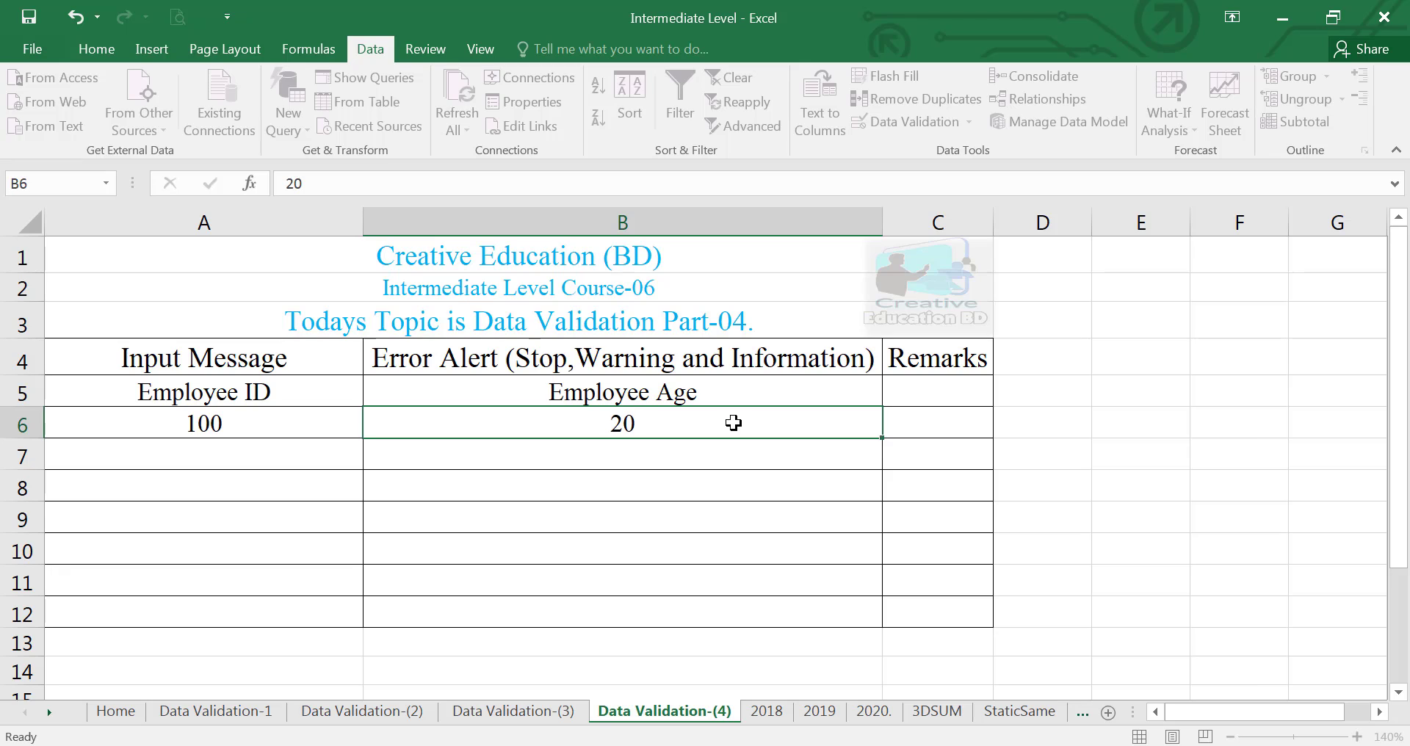
key(Return)
click(734, 423)
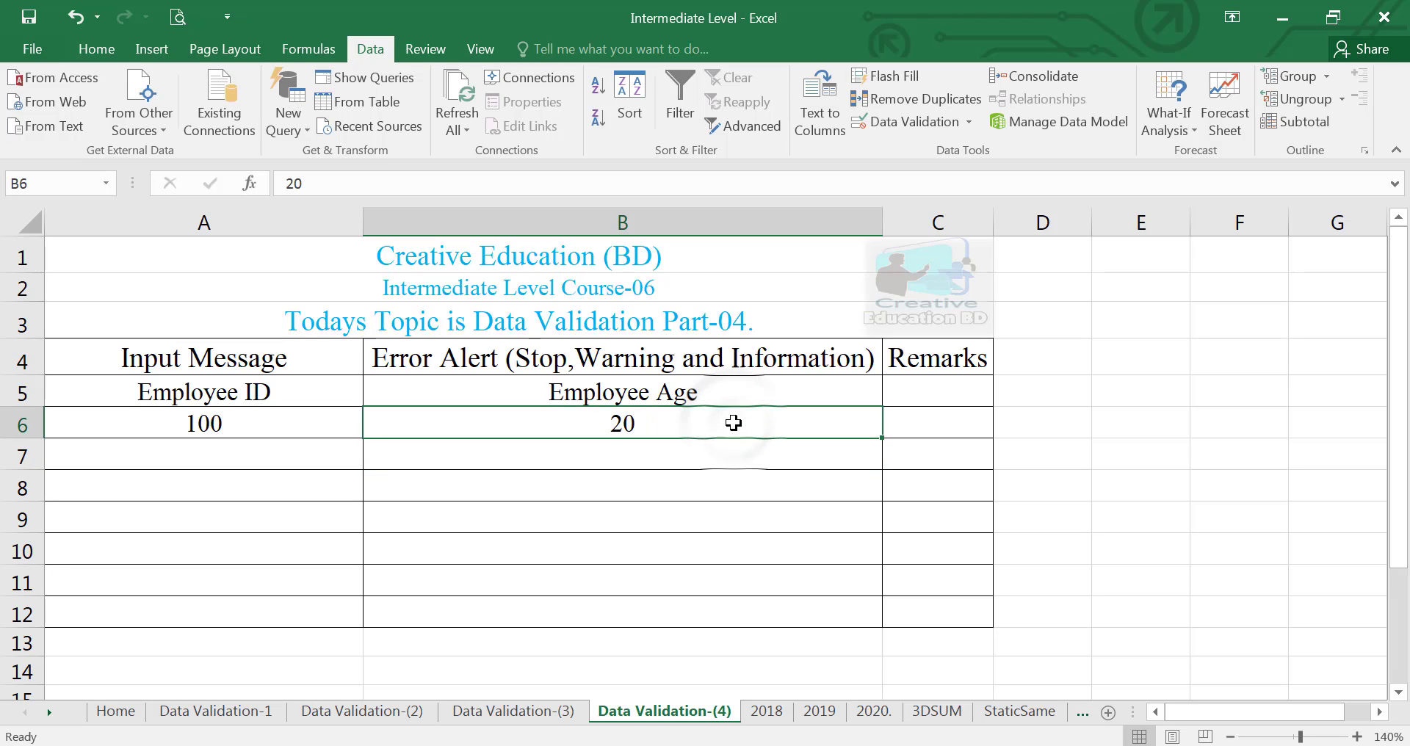
text(10)
key(Return)
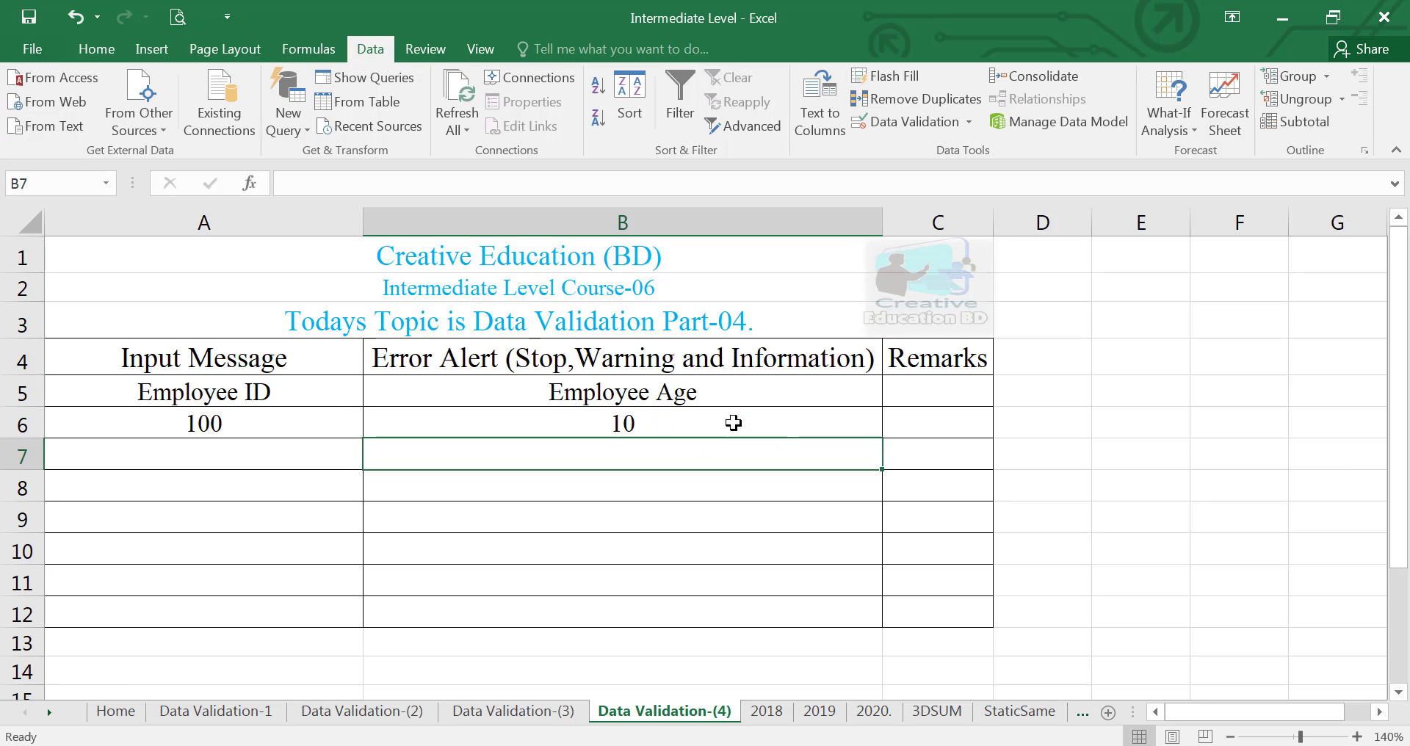
Reopen the data validation of cells B6:B12 and turn the error alert for invalid data back on
drag(733, 423, 711, 611)
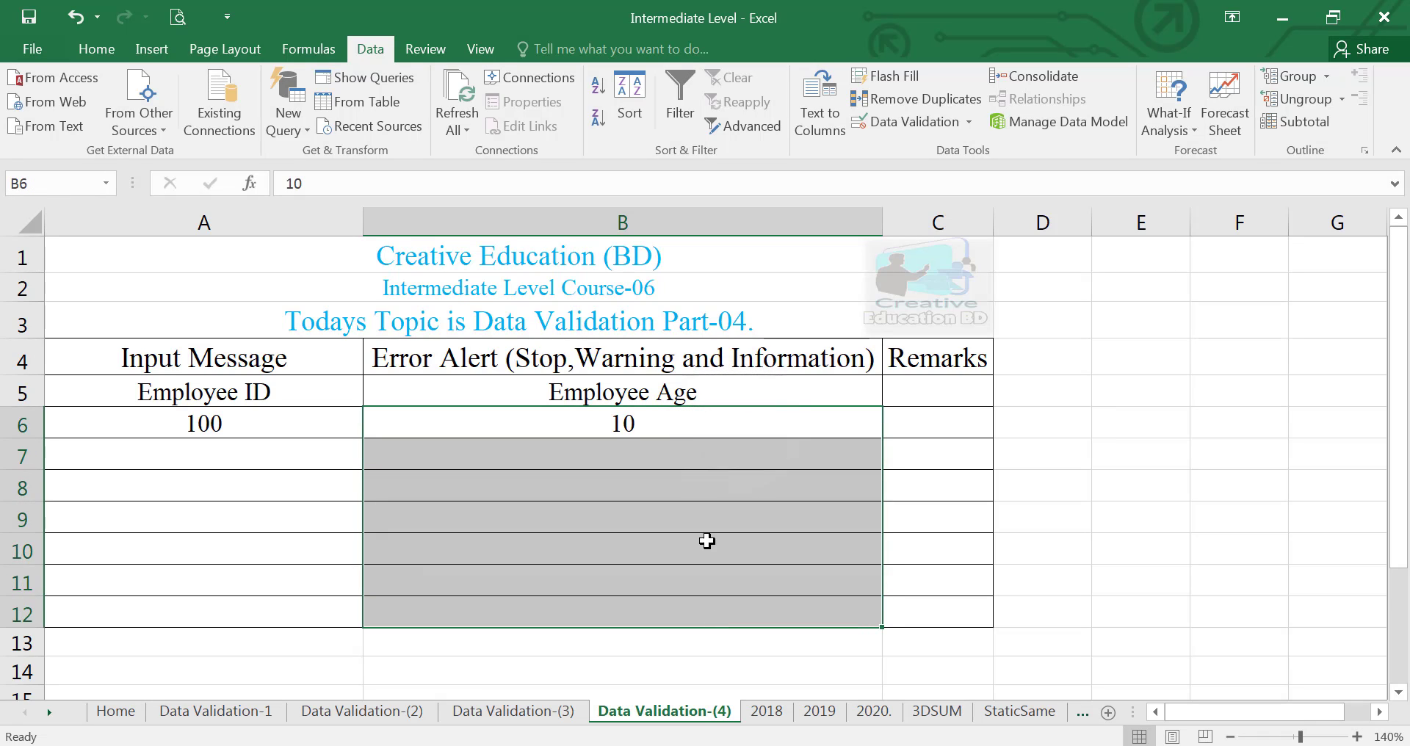
click(910, 125)
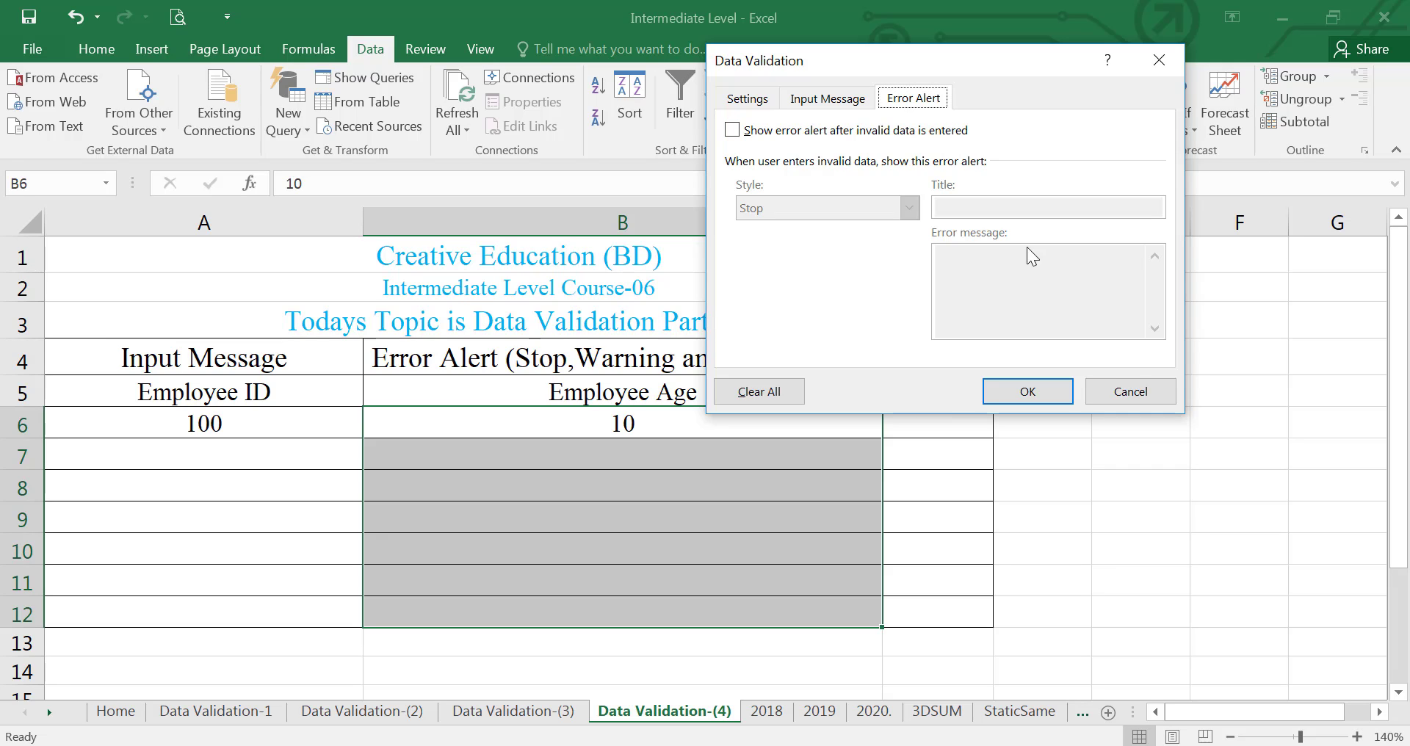
click(733, 133)
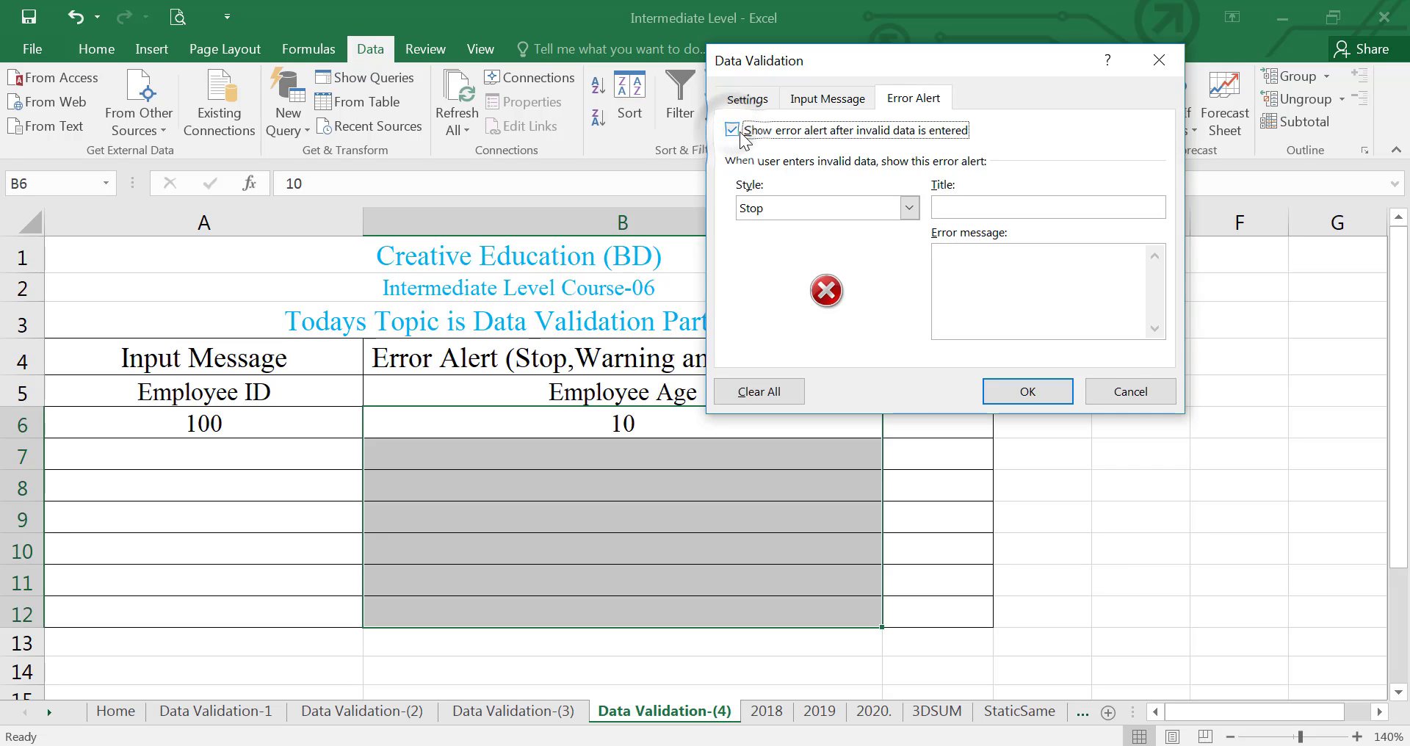
click(732, 131)
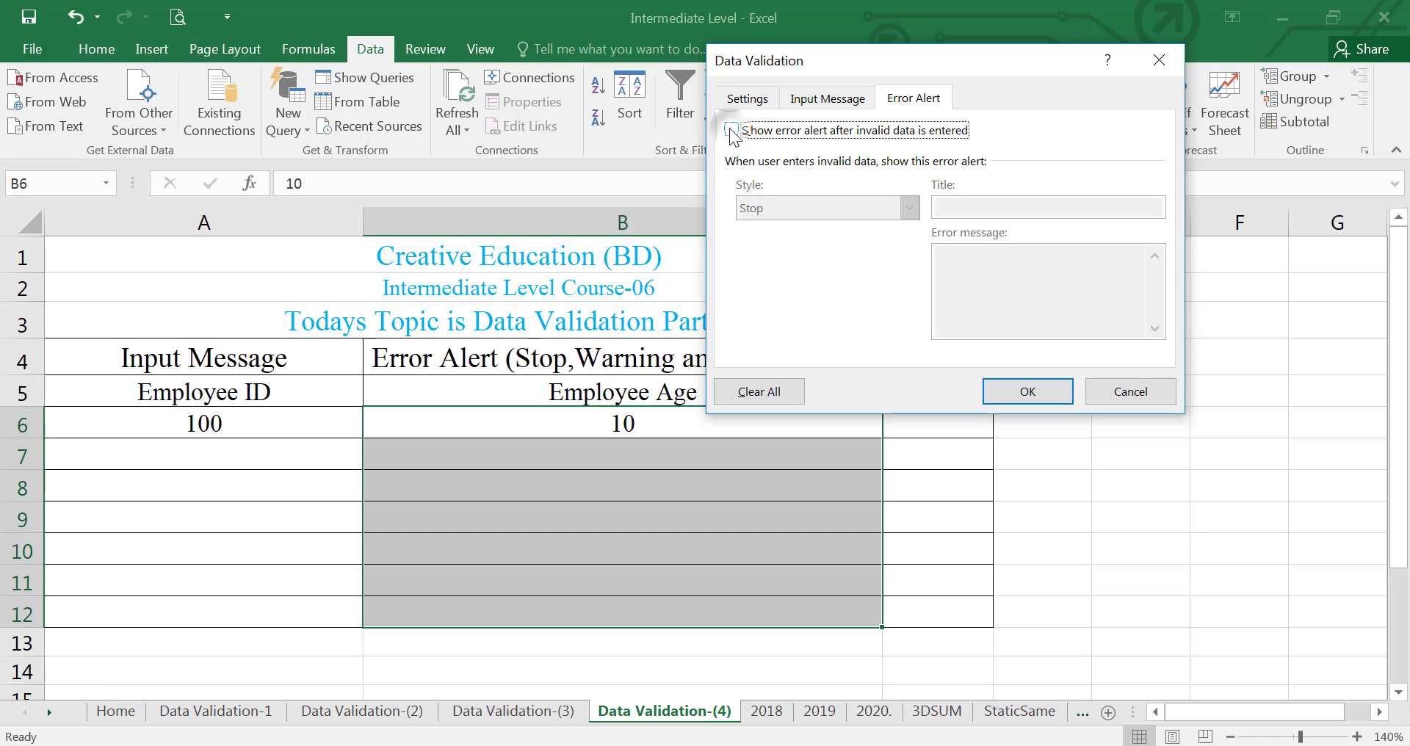
click(733, 130)
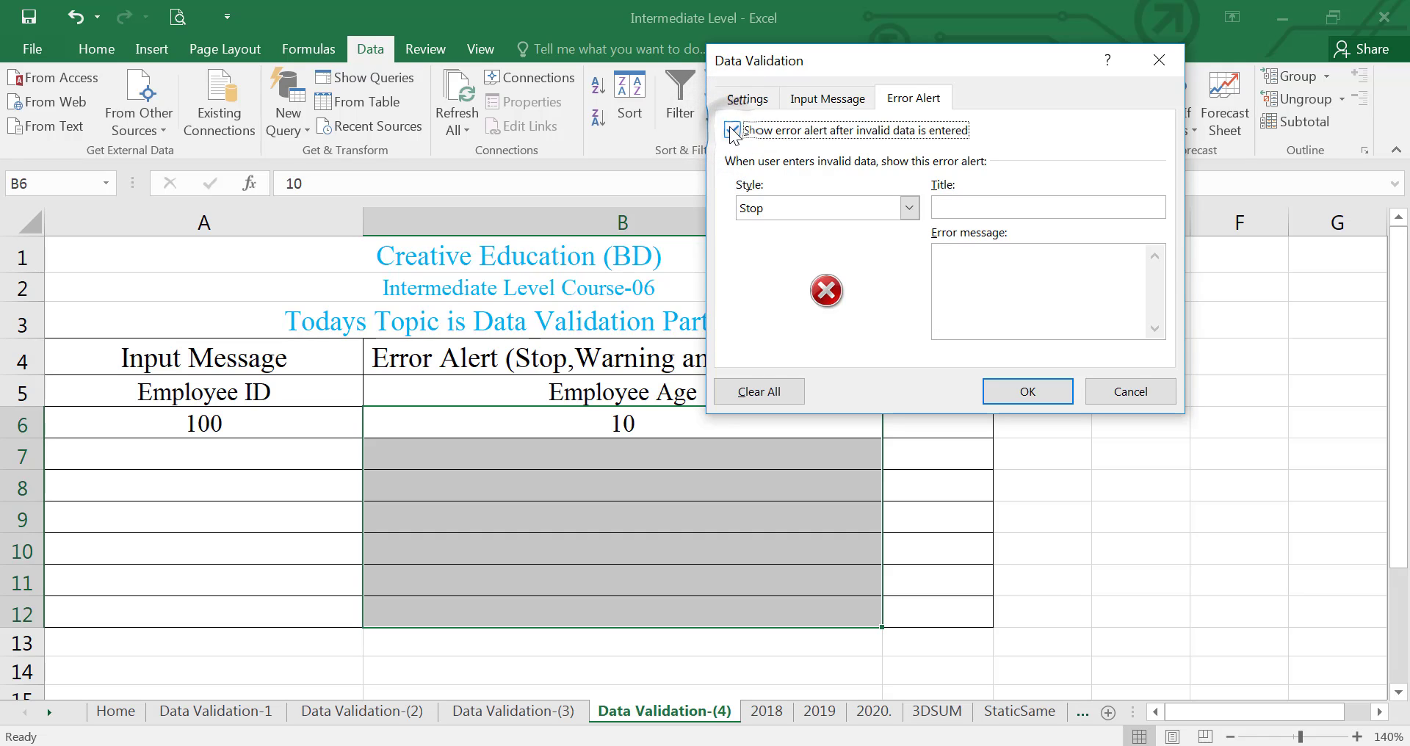
click(732, 131)
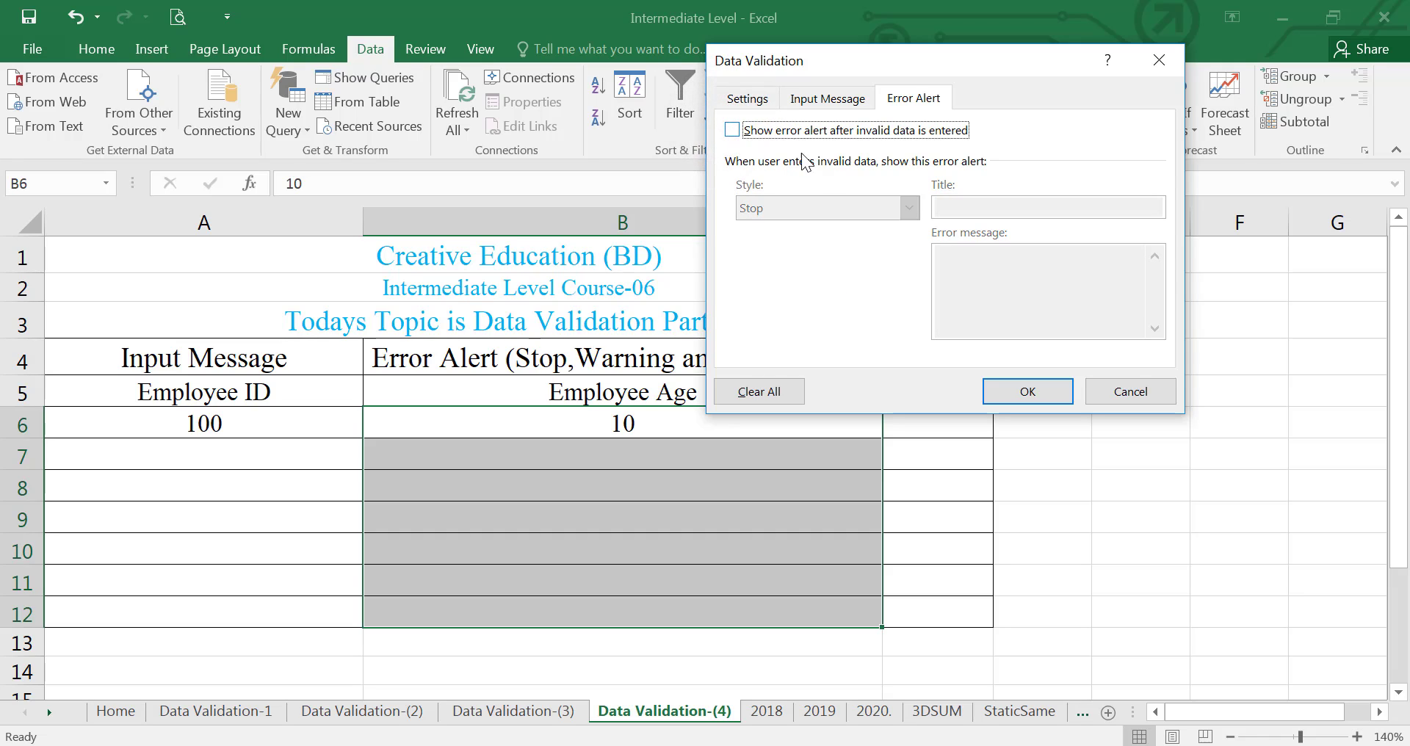
click(747, 98)
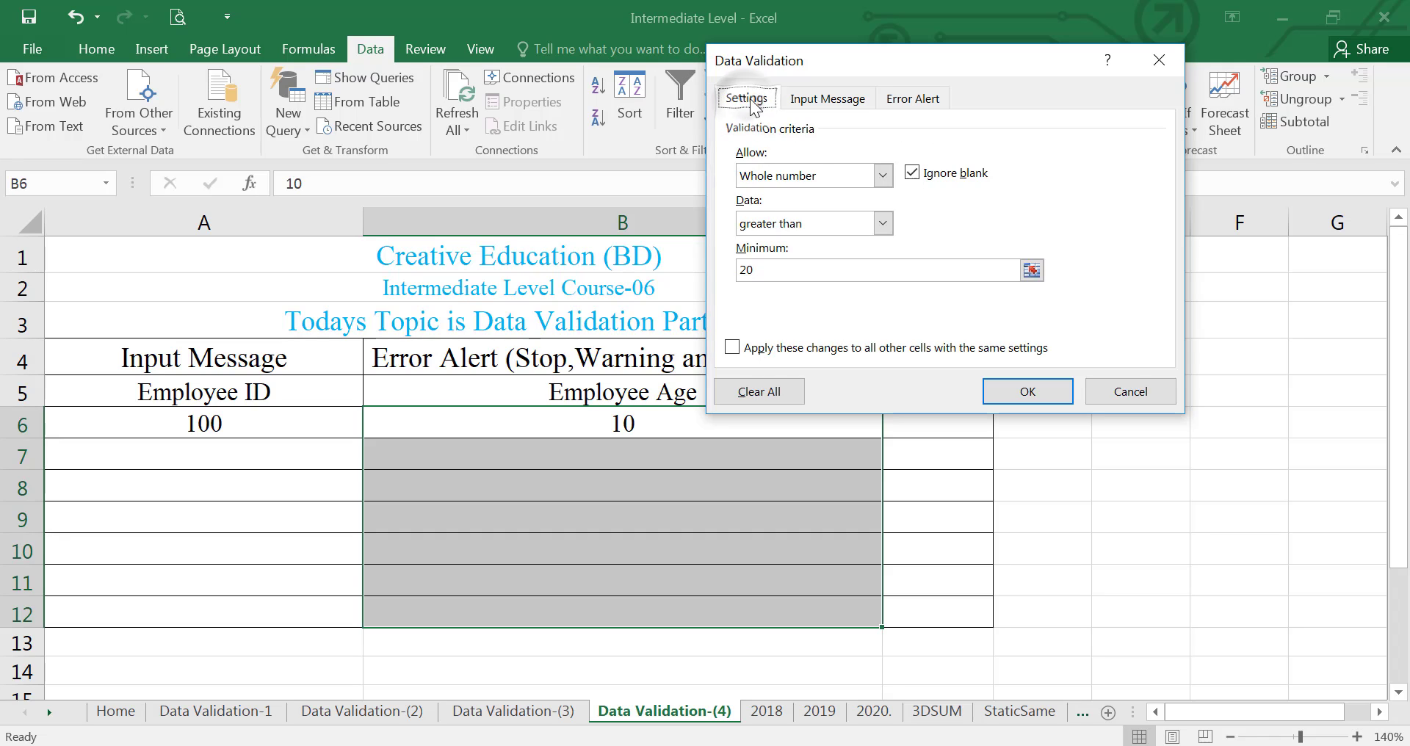
click(919, 99)
click(732, 130)
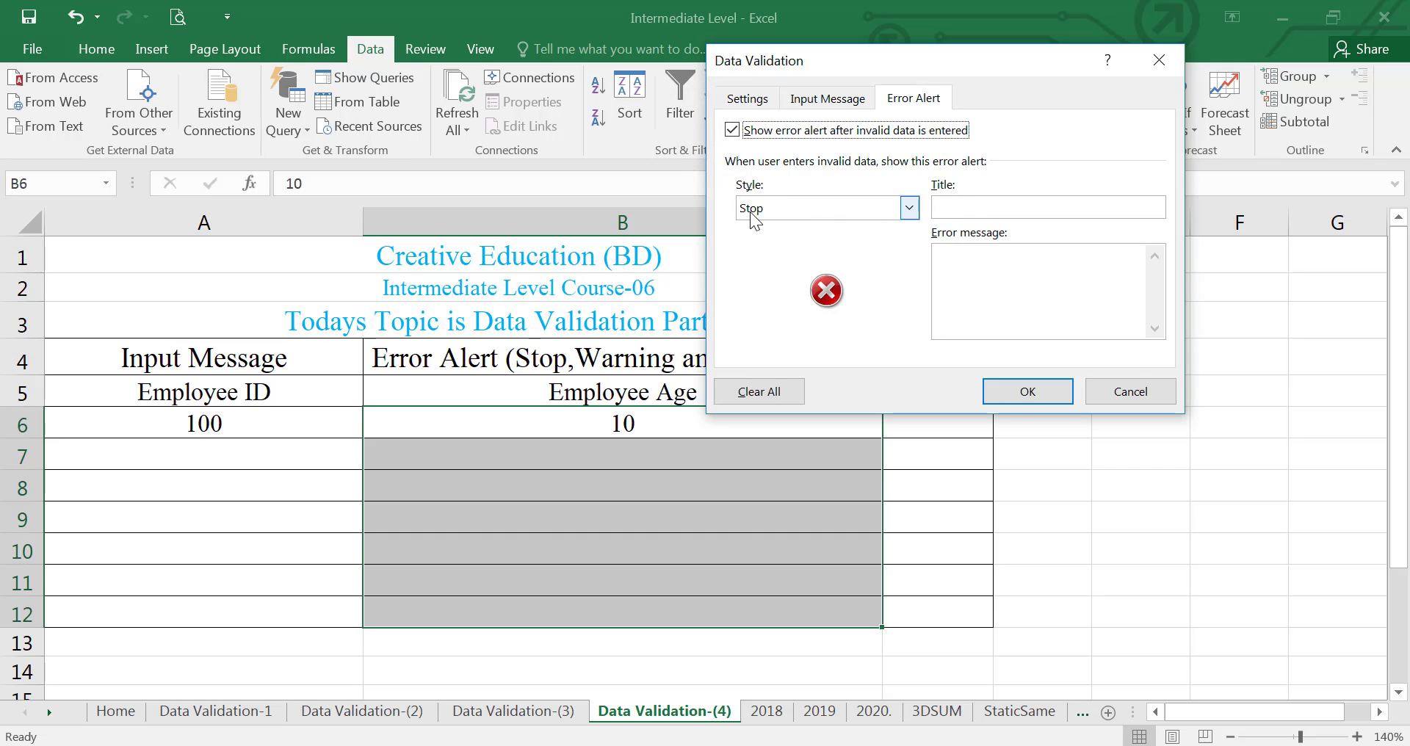
Give the Stop alert the title "Wrong Entry" and the message "Must be greater than 20 year", and apply the validation
click(968, 208)
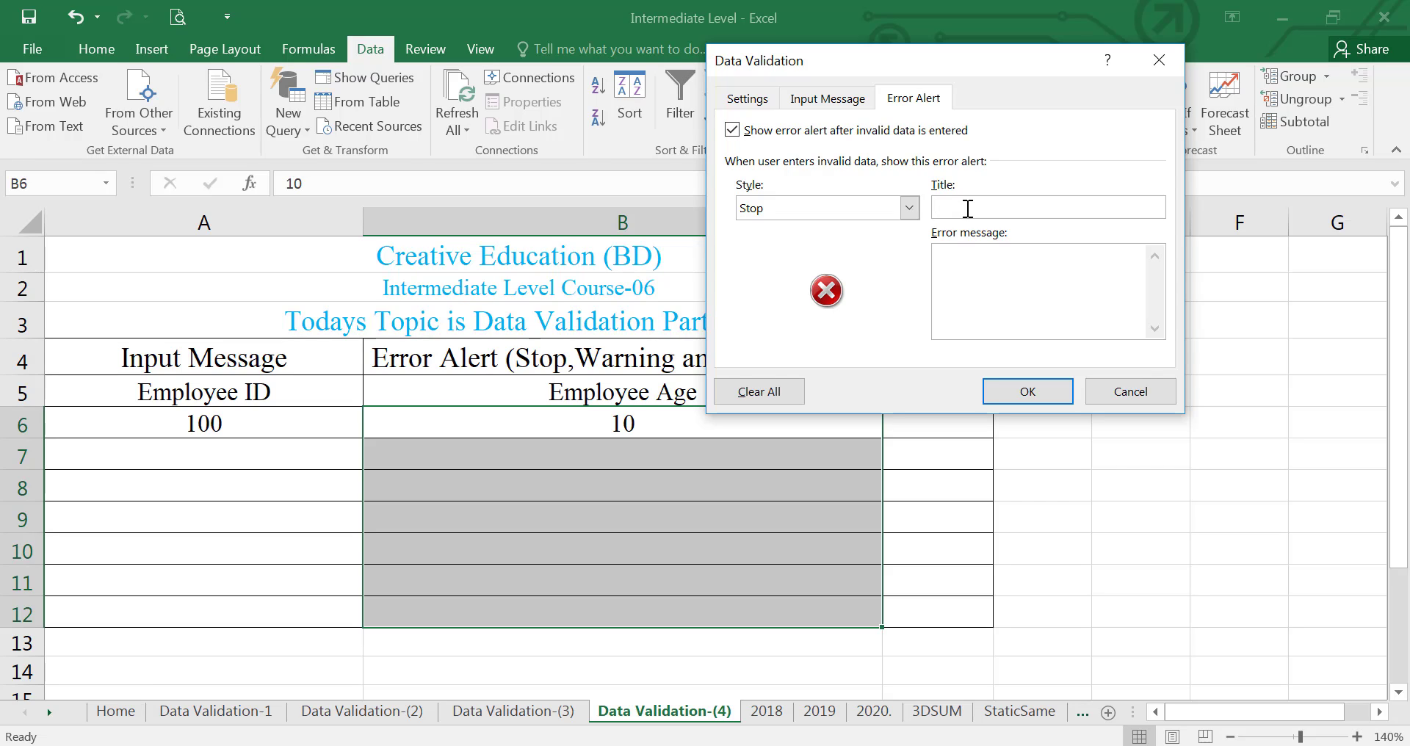
text(Wrong Entry)
click(820, 100)
click(914, 98)
click(959, 257)
text(Must be greater tha)
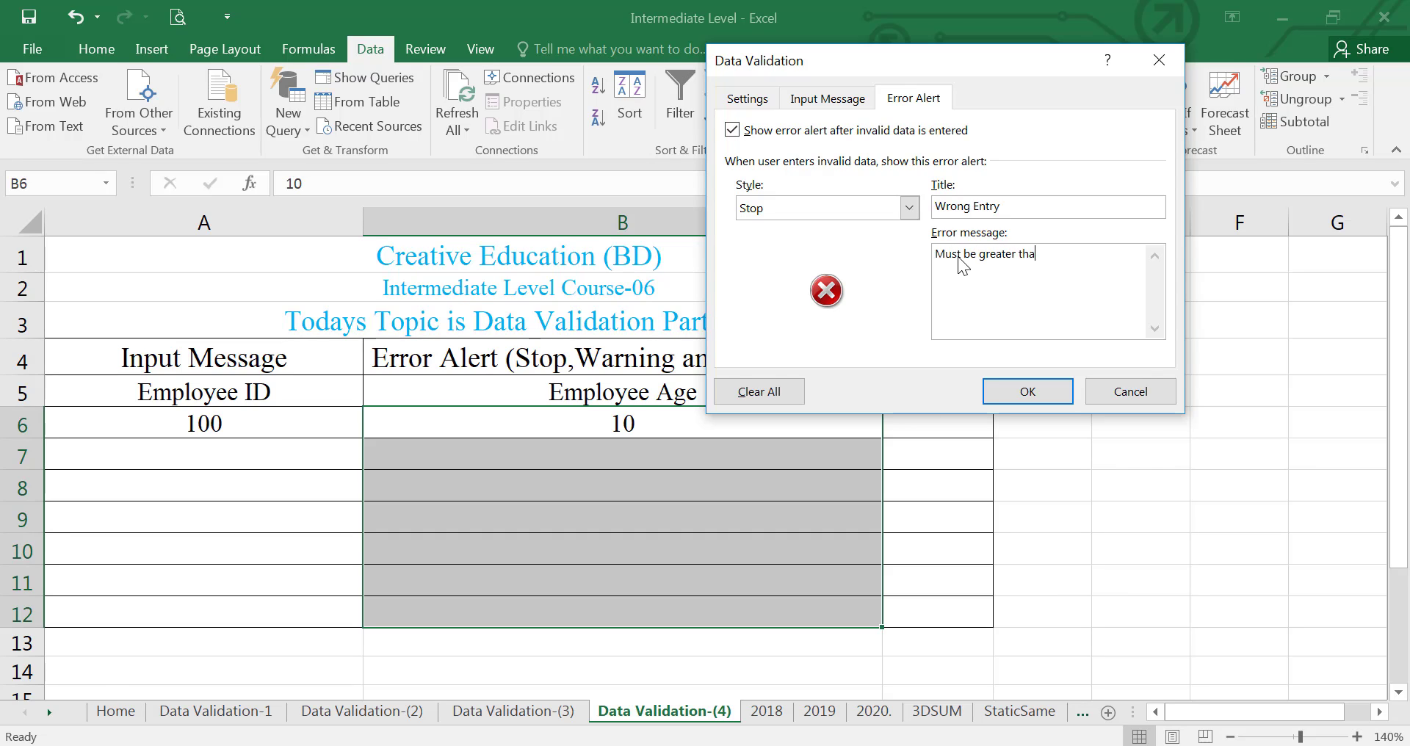
text(n 20 year)
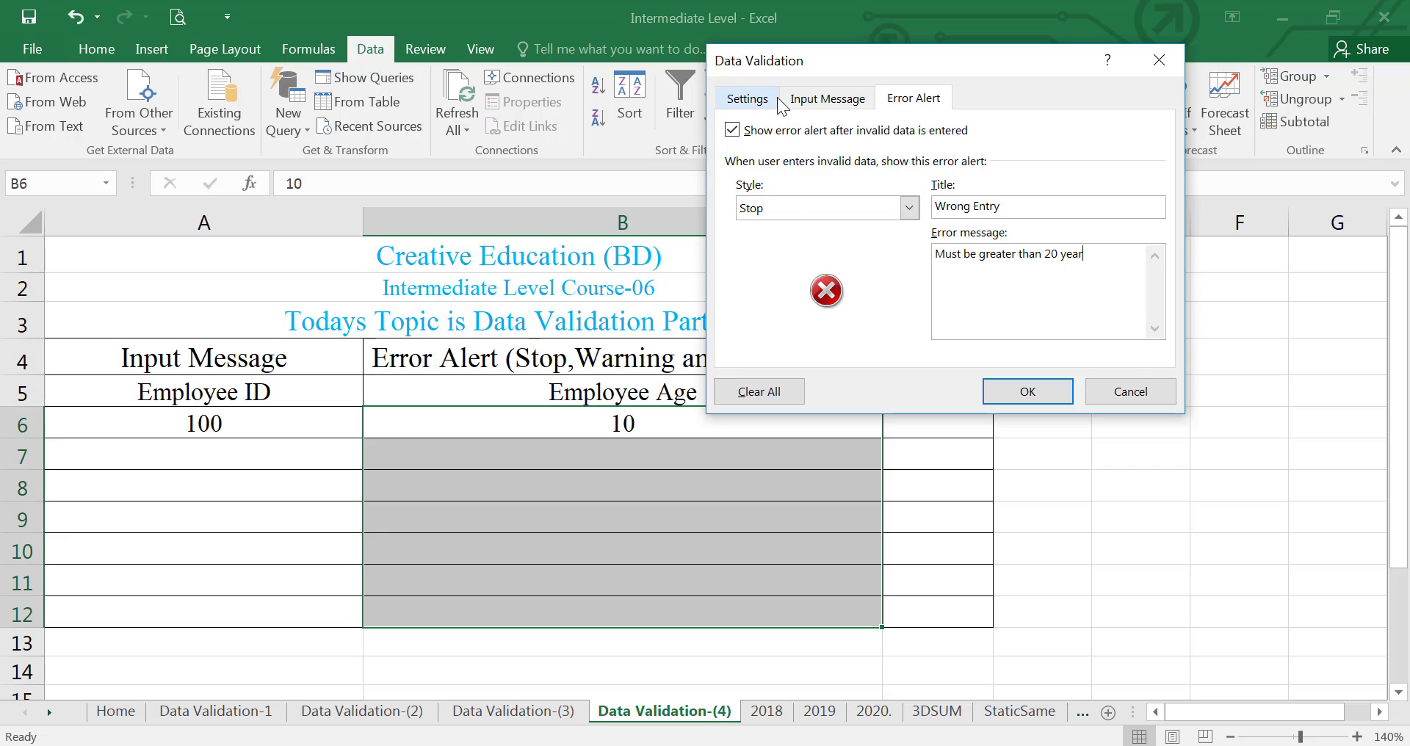
click(747, 98)
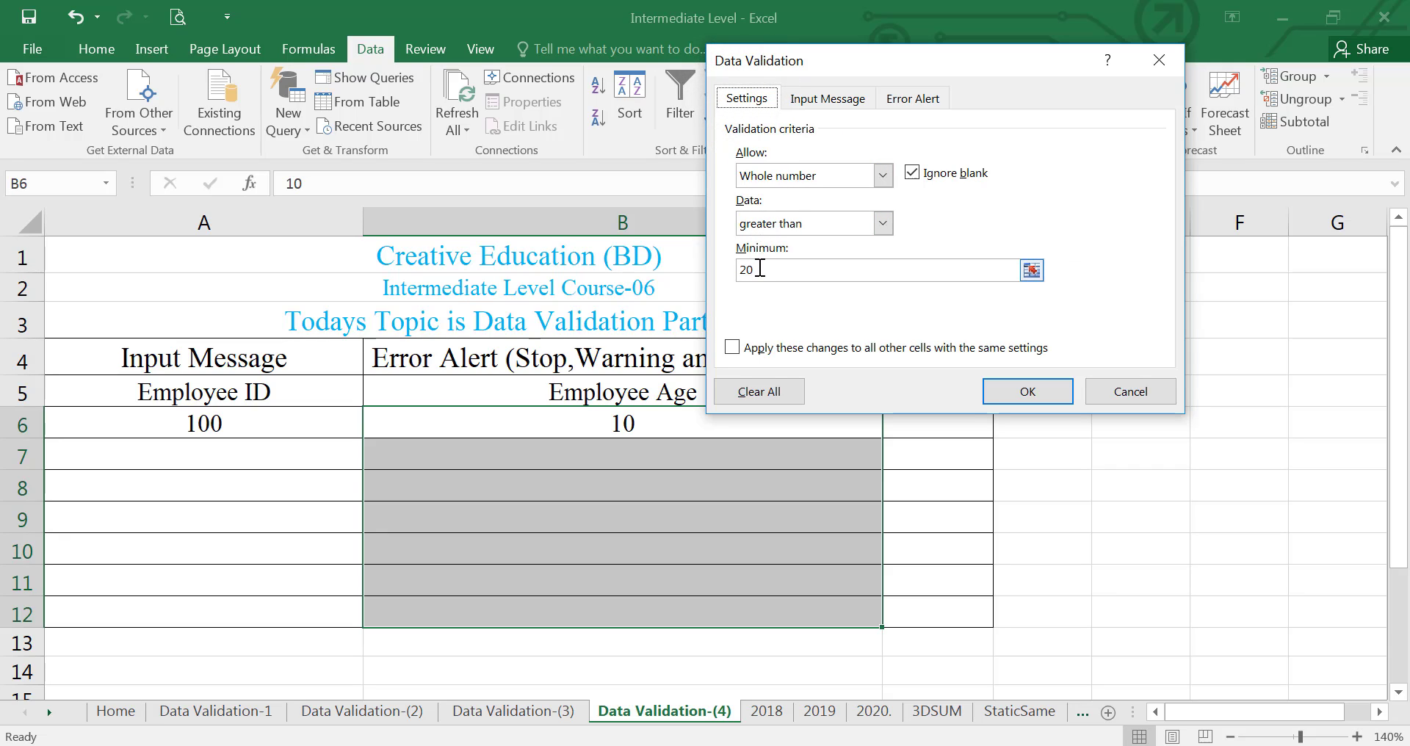
click(913, 99)
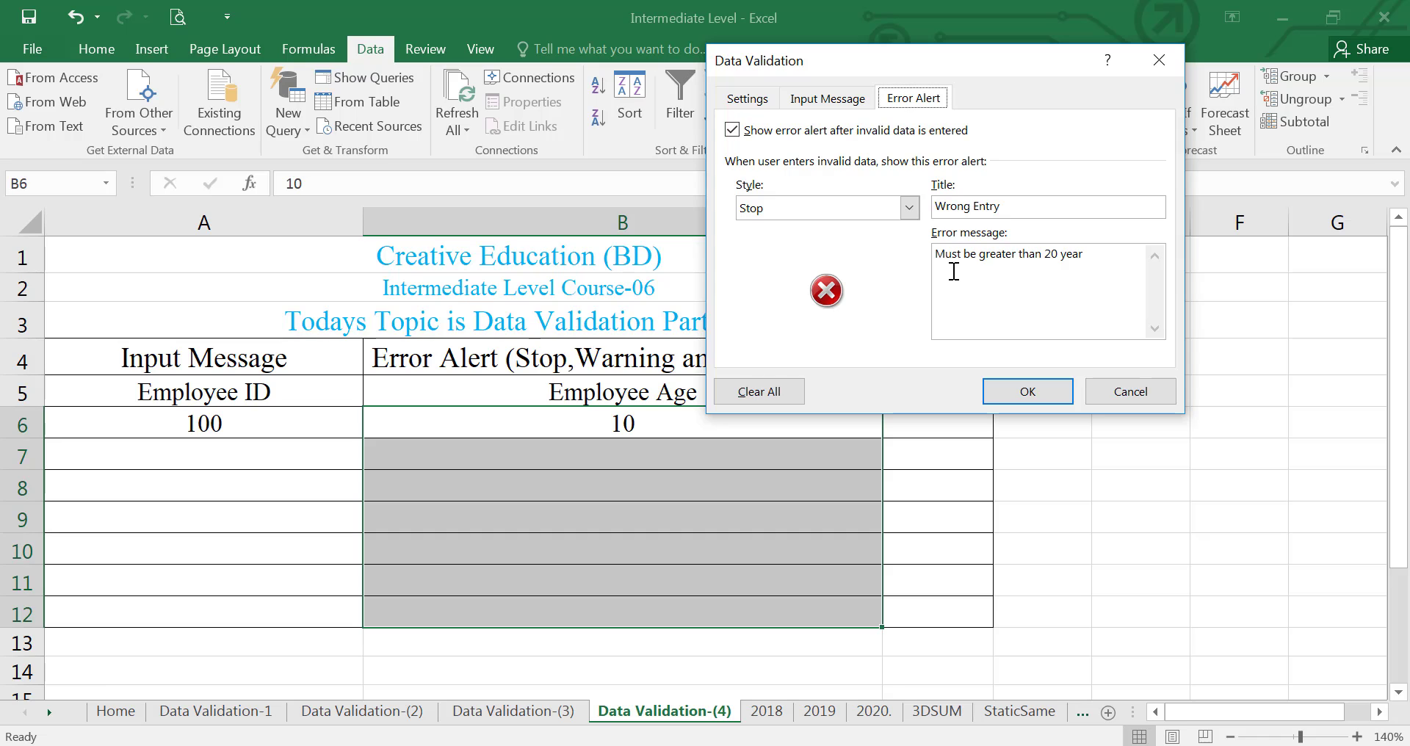
click(1046, 394)
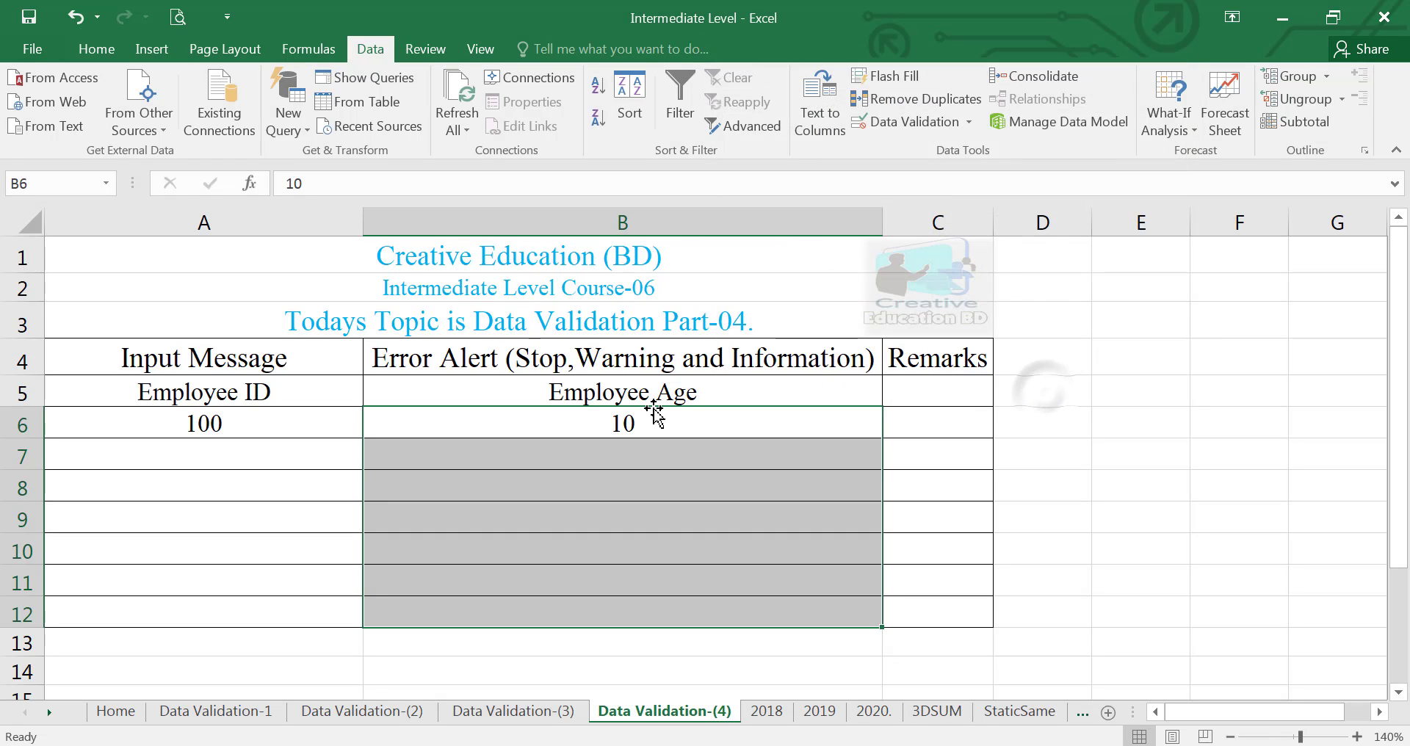
Test the Stop alert with valid ages by entering 21 in cell B6 and 22 in cell B7
click(657, 424)
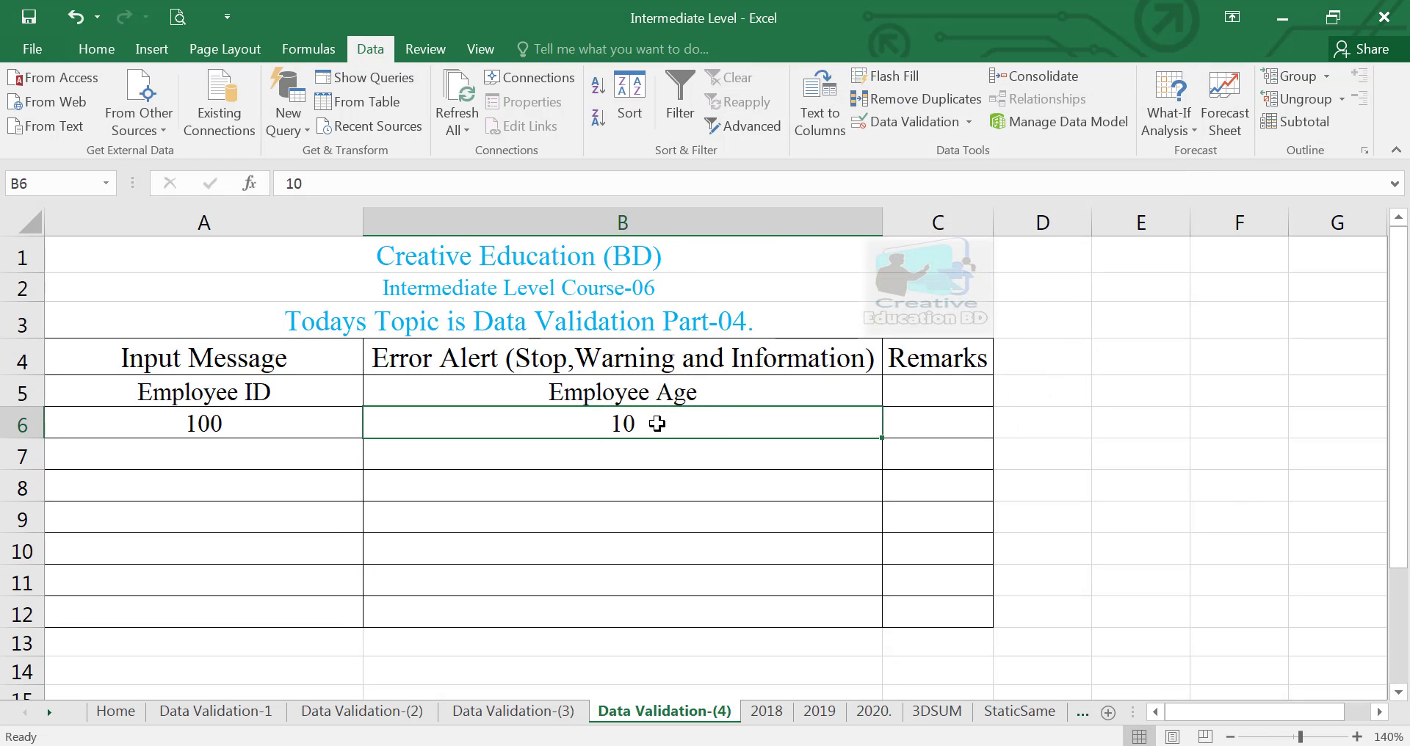
text(21)
key(Return)
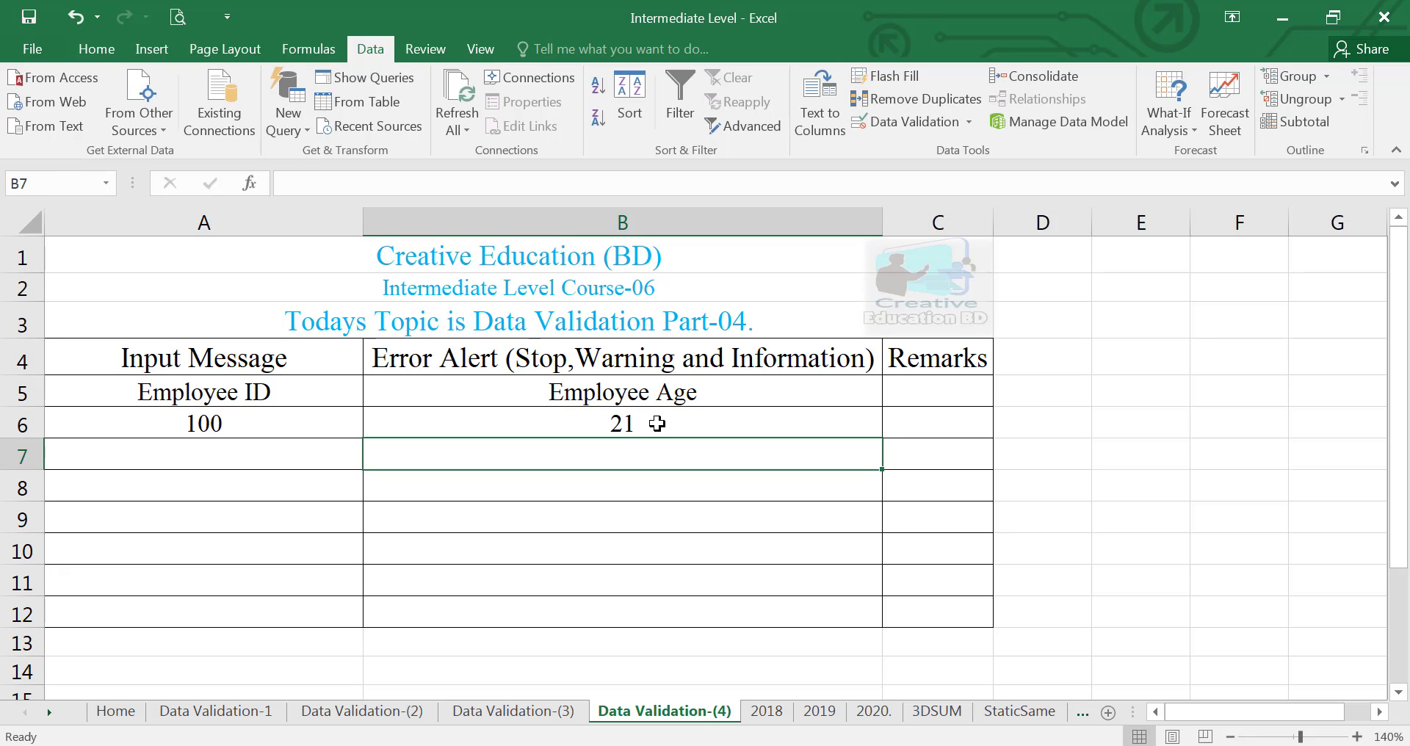
text(22)
key(Return)
Try to enter the invalid age 19 in cell B8, retry the entry and replace it with 30
text(19)
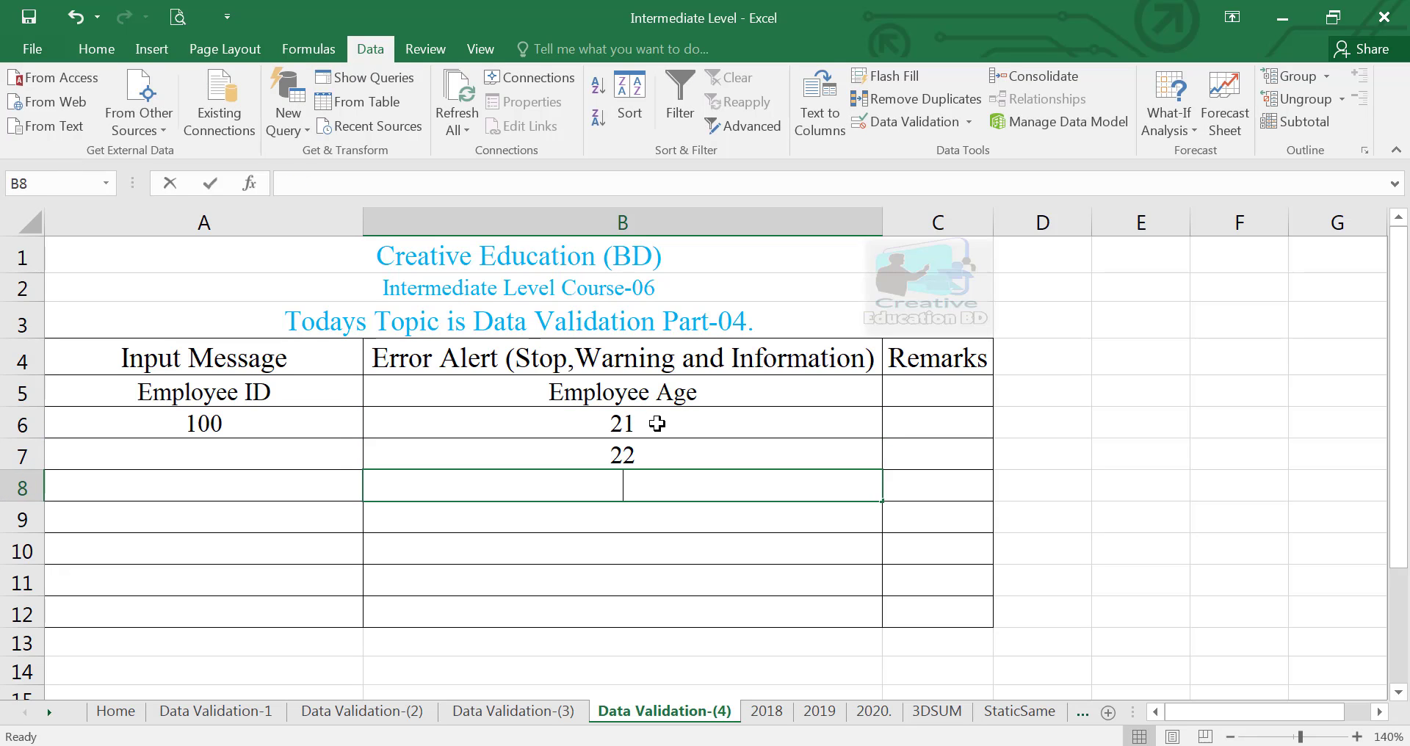
key(Return)
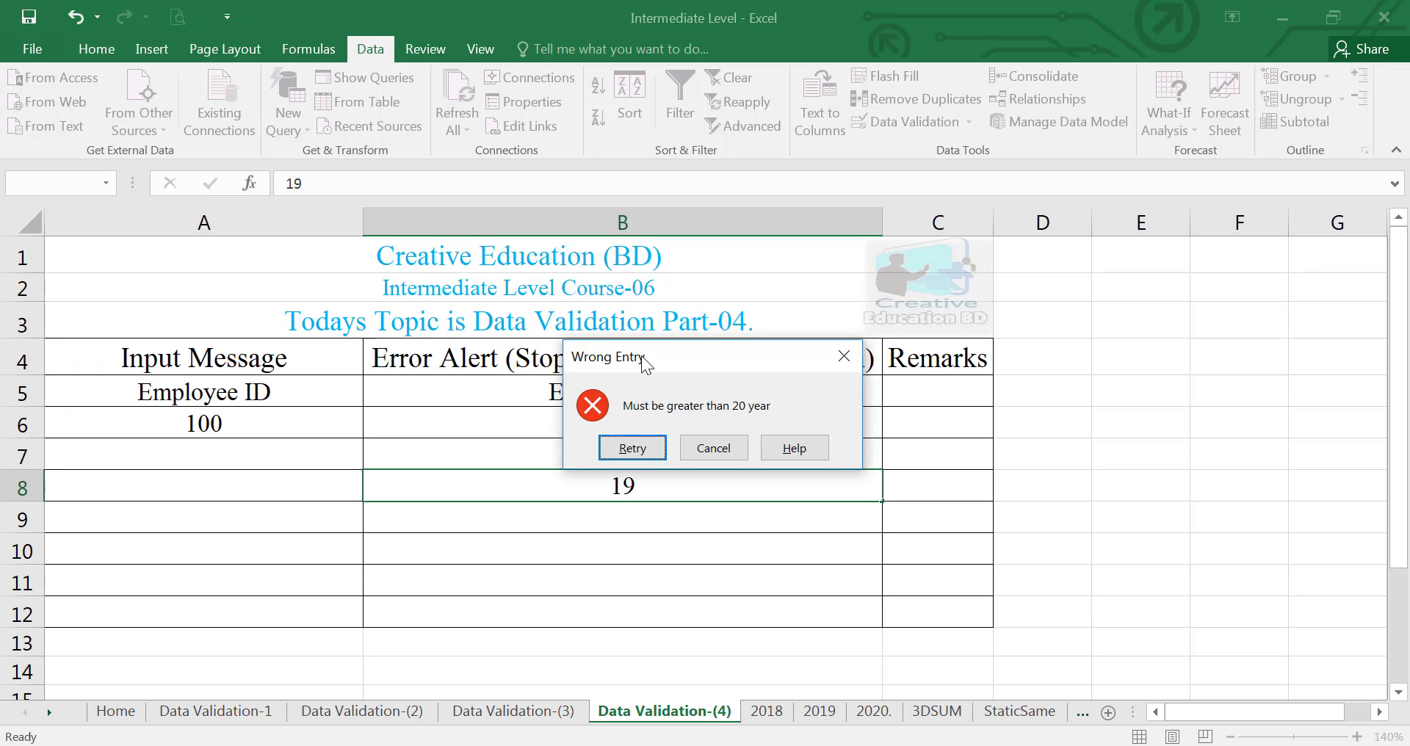
click(643, 458)
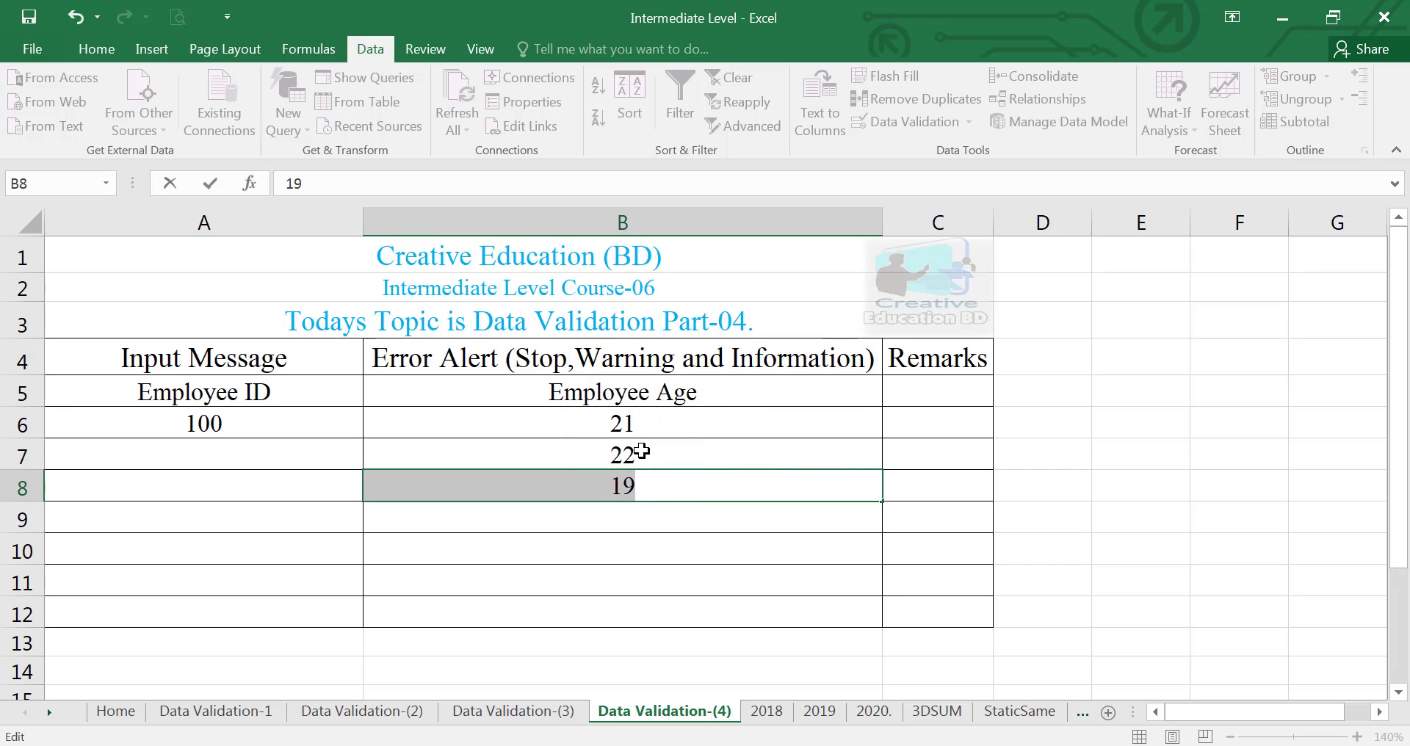
text(30)
key(Return)
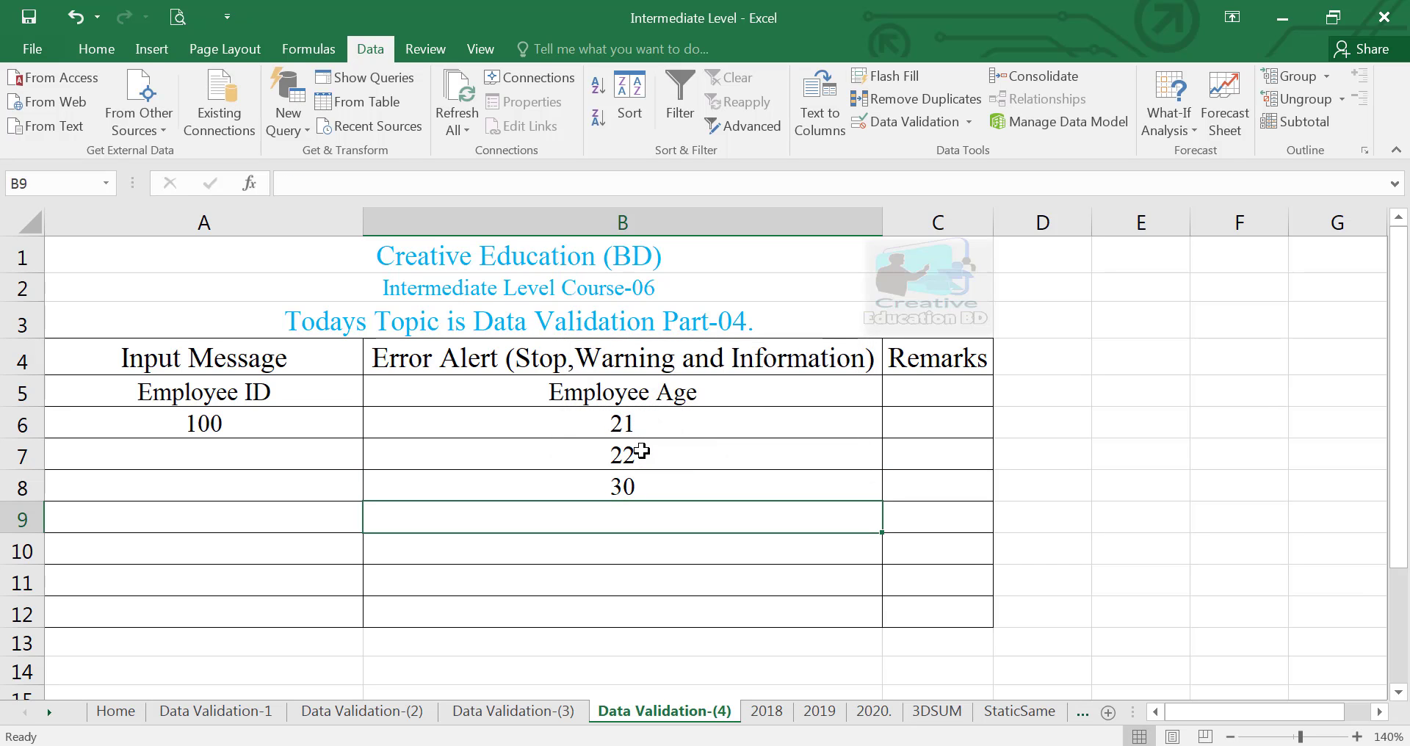
Enter 405 in cell B9 and 50 in cell B10 of the Employee Age column
text(40)
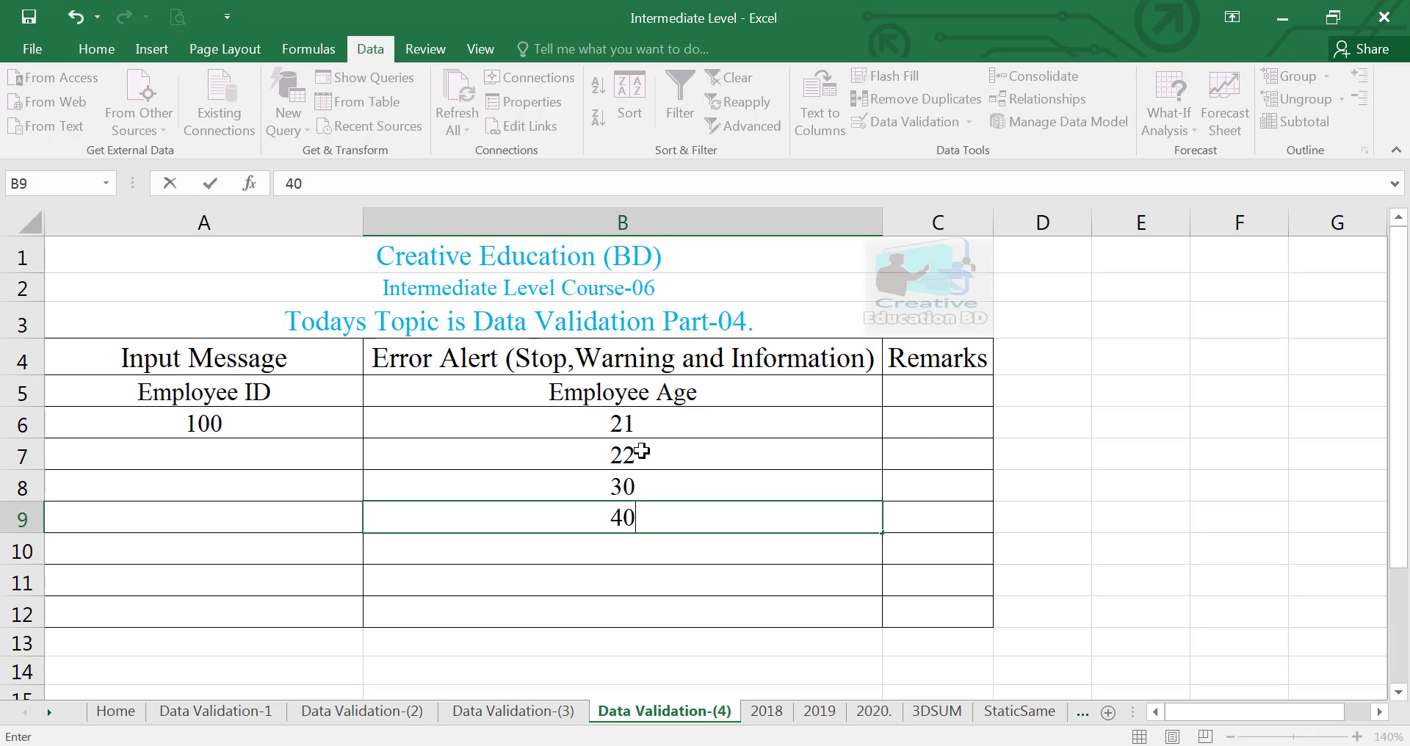
text(5)
key(Return)
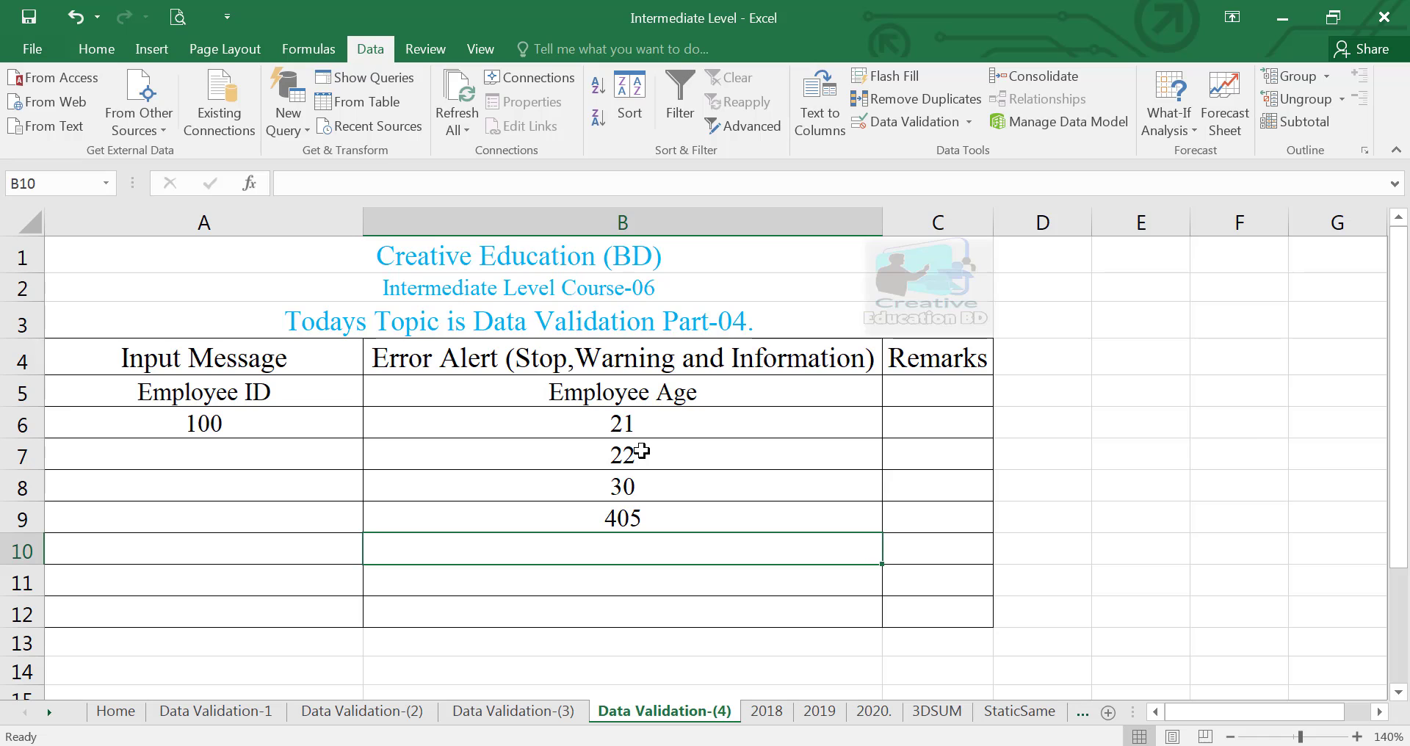
text(50)
key(Return)
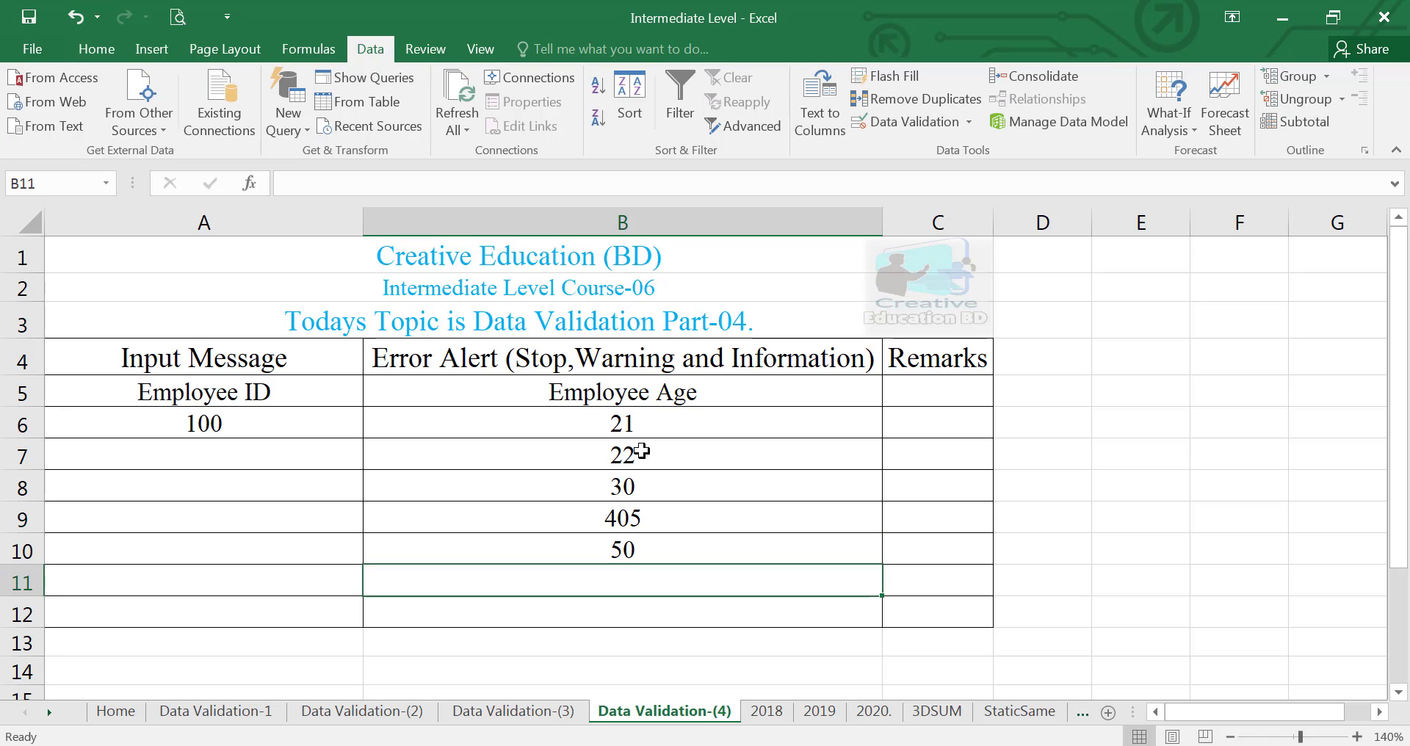
Try to enter the invalid age 18 in cell B11 and cancel the entry
text(18)
key(Return)
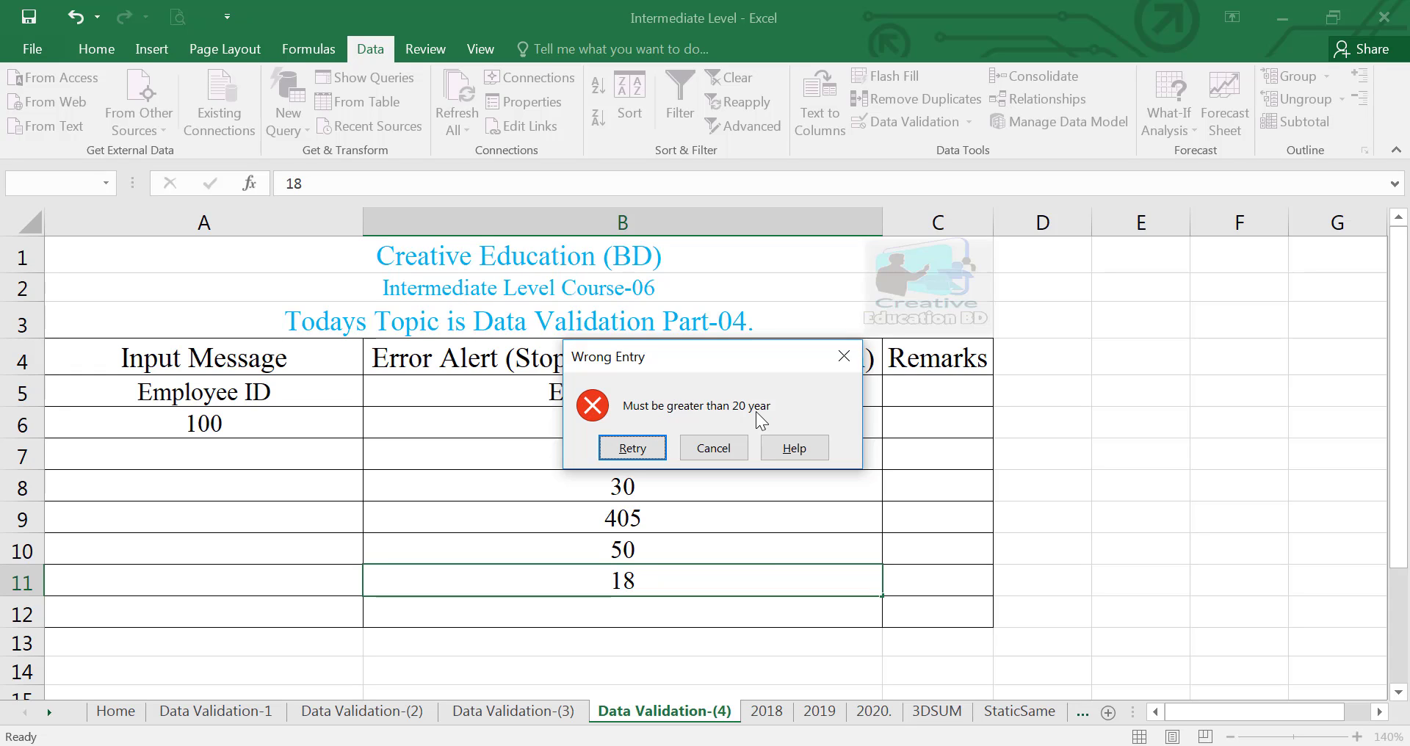
click(721, 445)
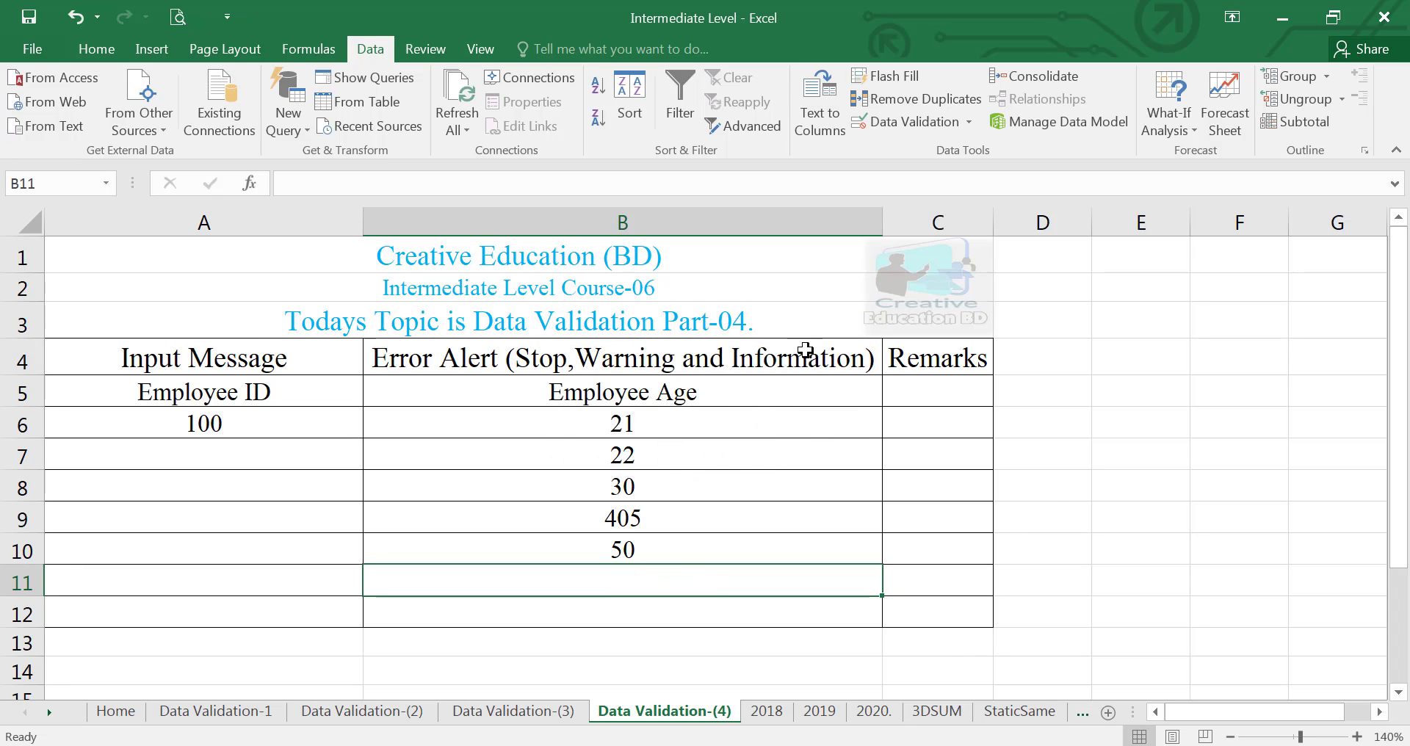
Delete the test ages from cells B6:B12 and deselect the range
drag(679, 422, 662, 611)
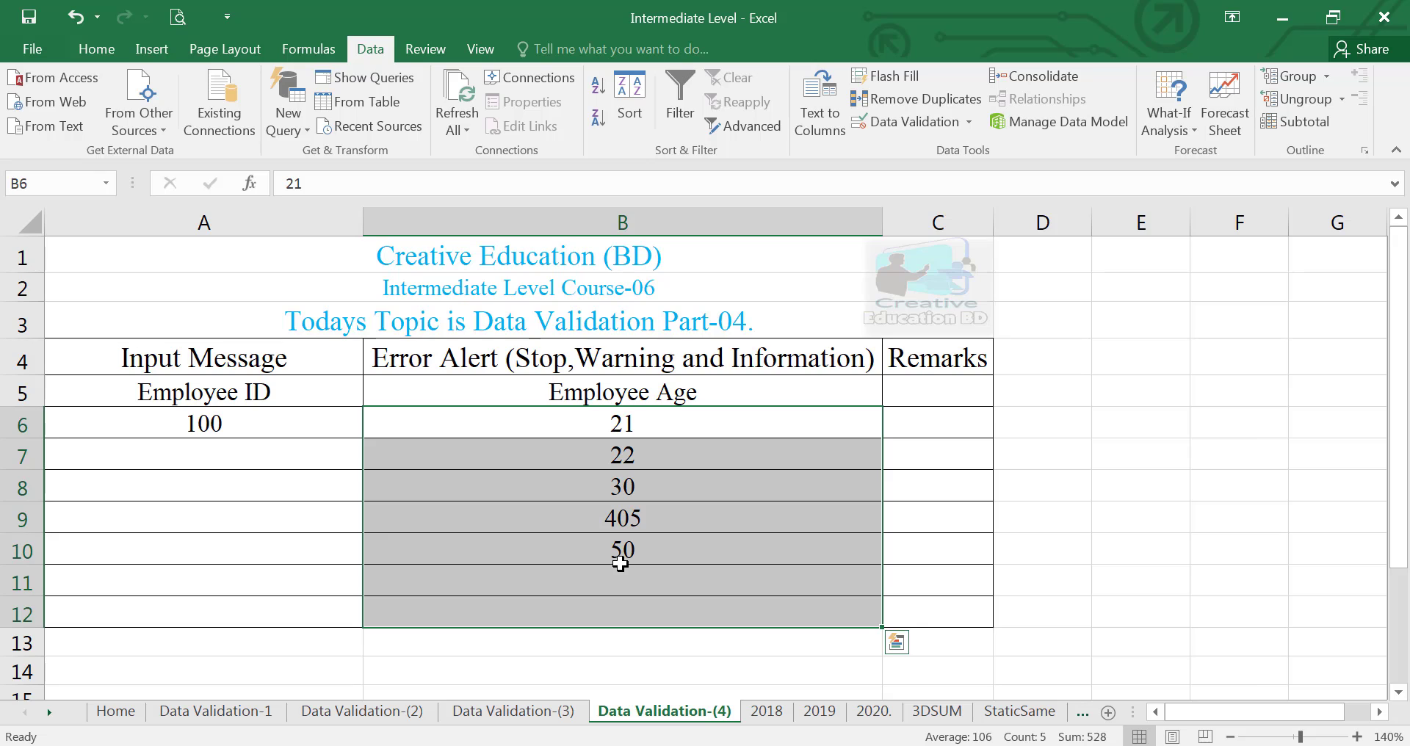
key(Delete)
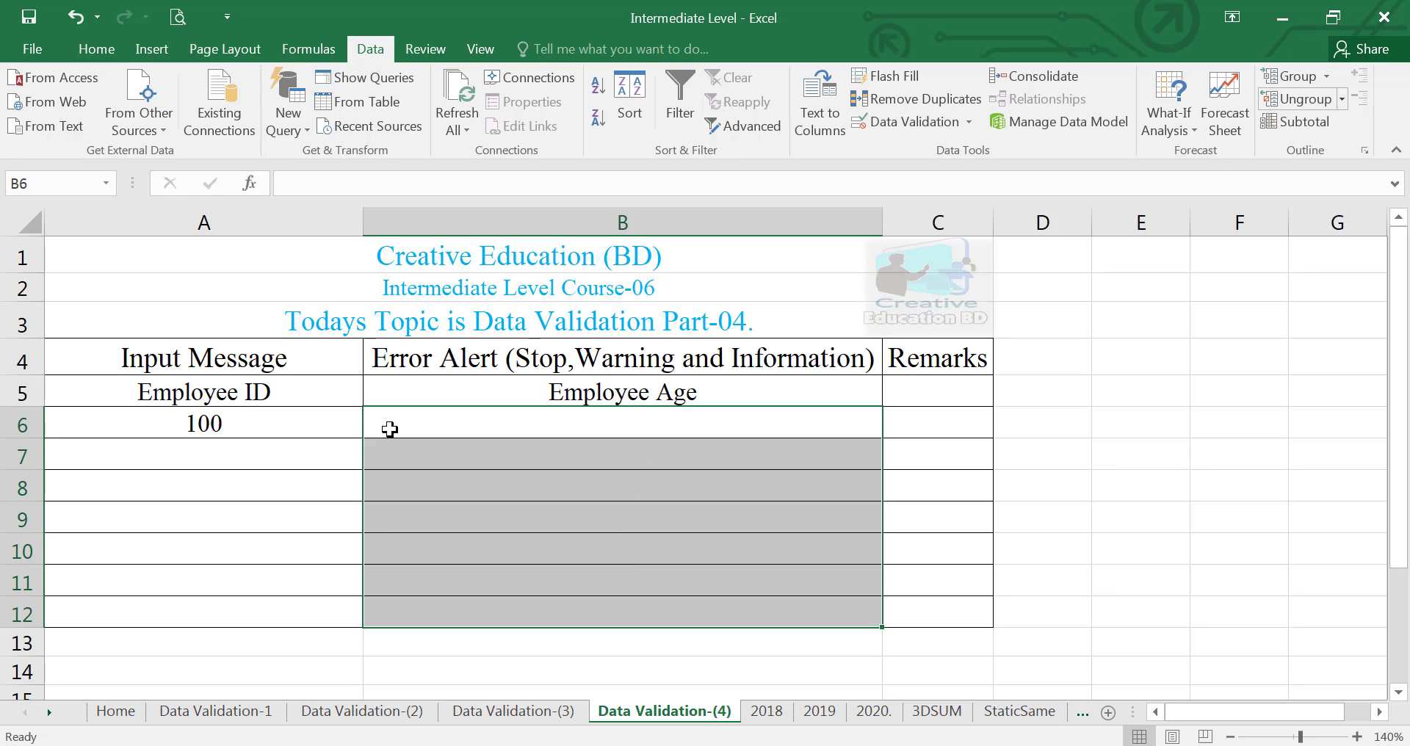
click(577, 468)
click(938, 429)
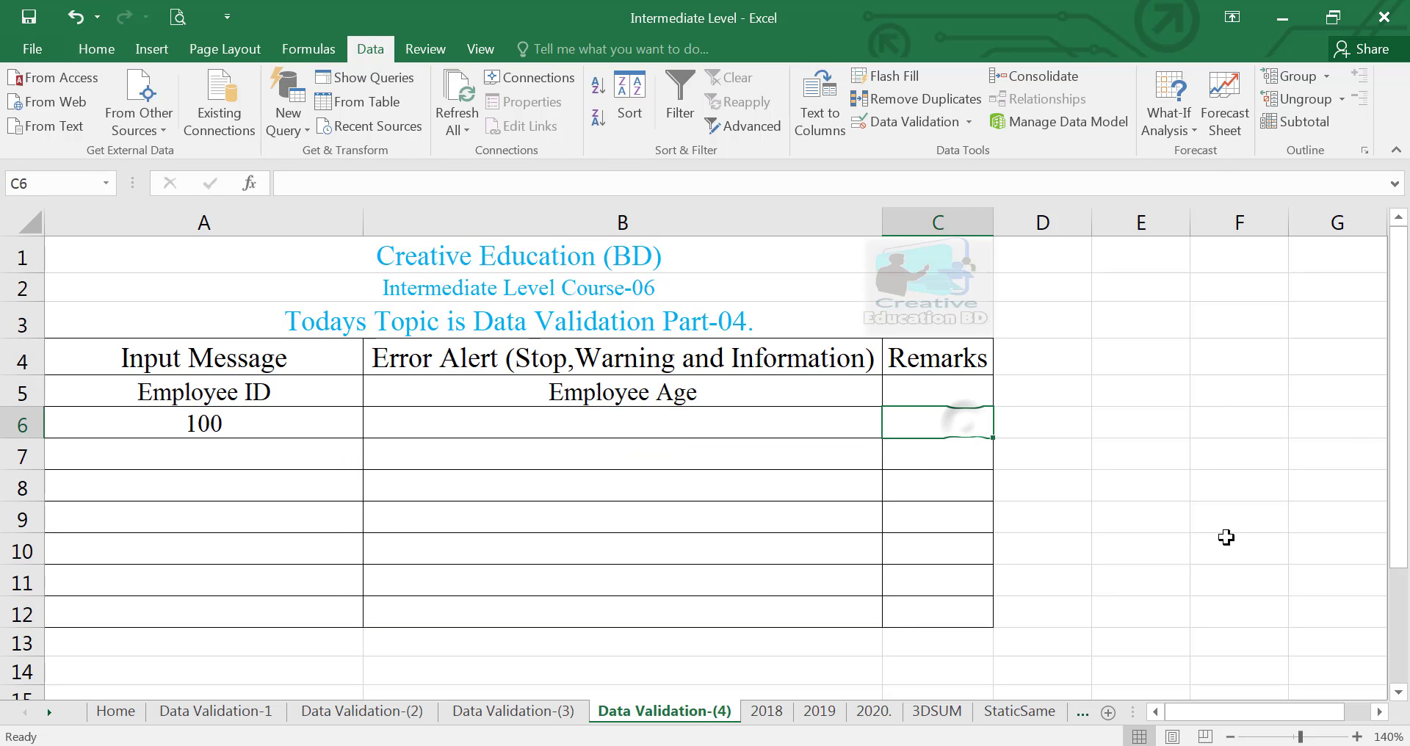
Select all cells on the sheet that contain data validation and clear all their validation settings
click(98, 50)
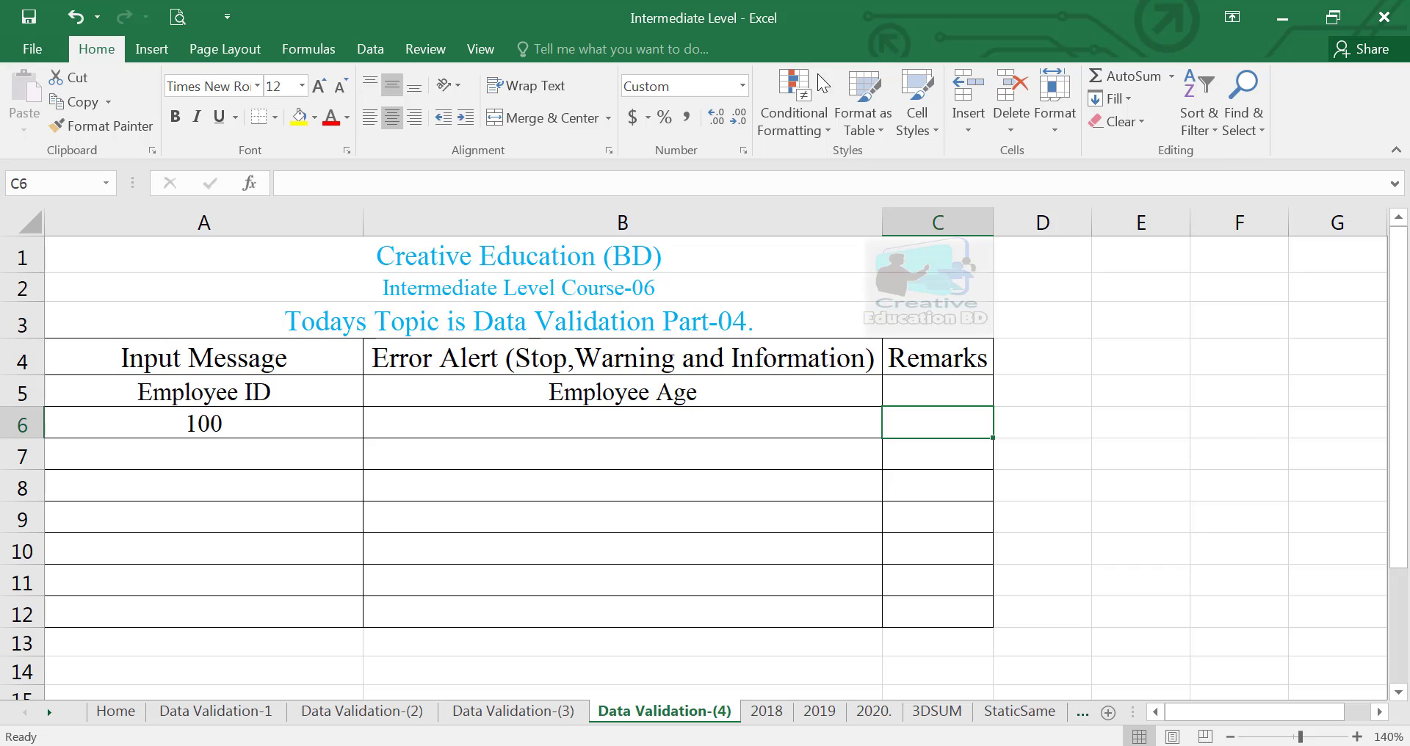
click(1258, 133)
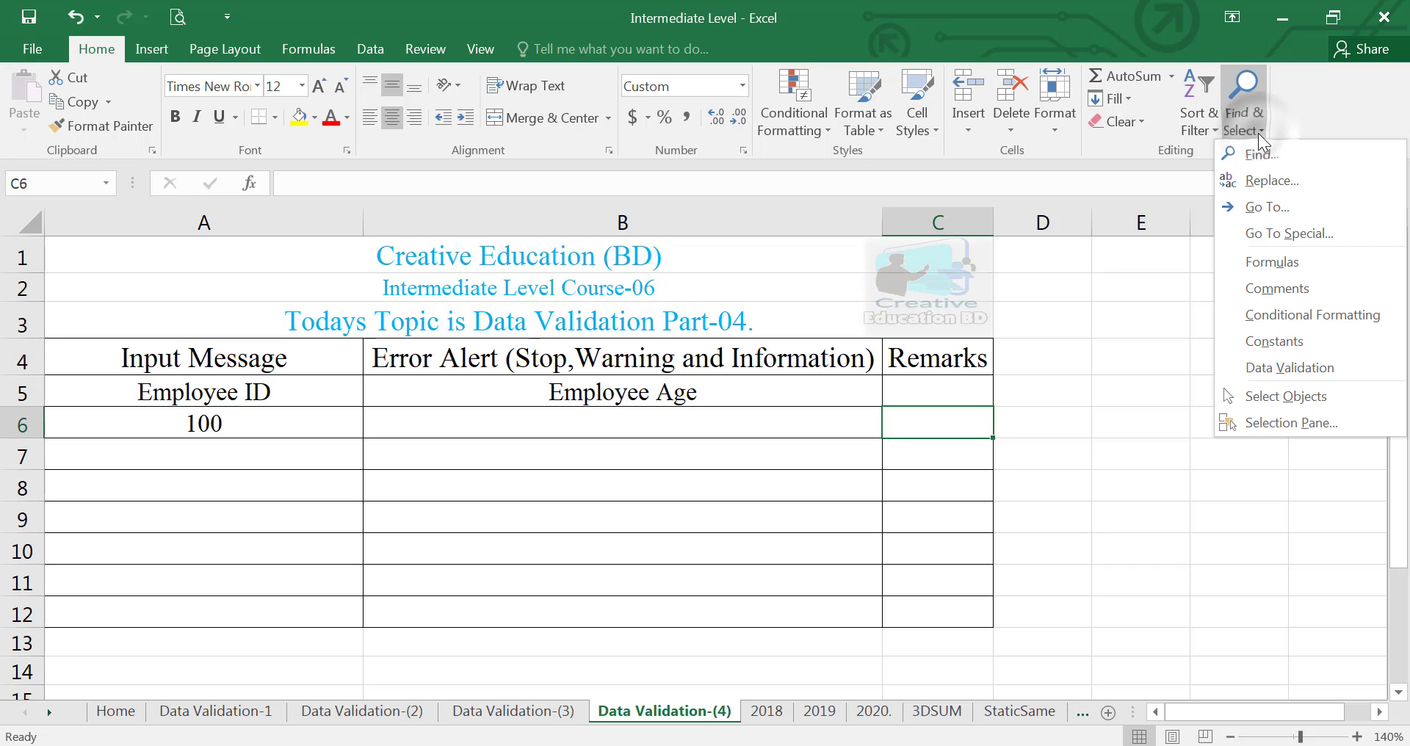
click(1276, 368)
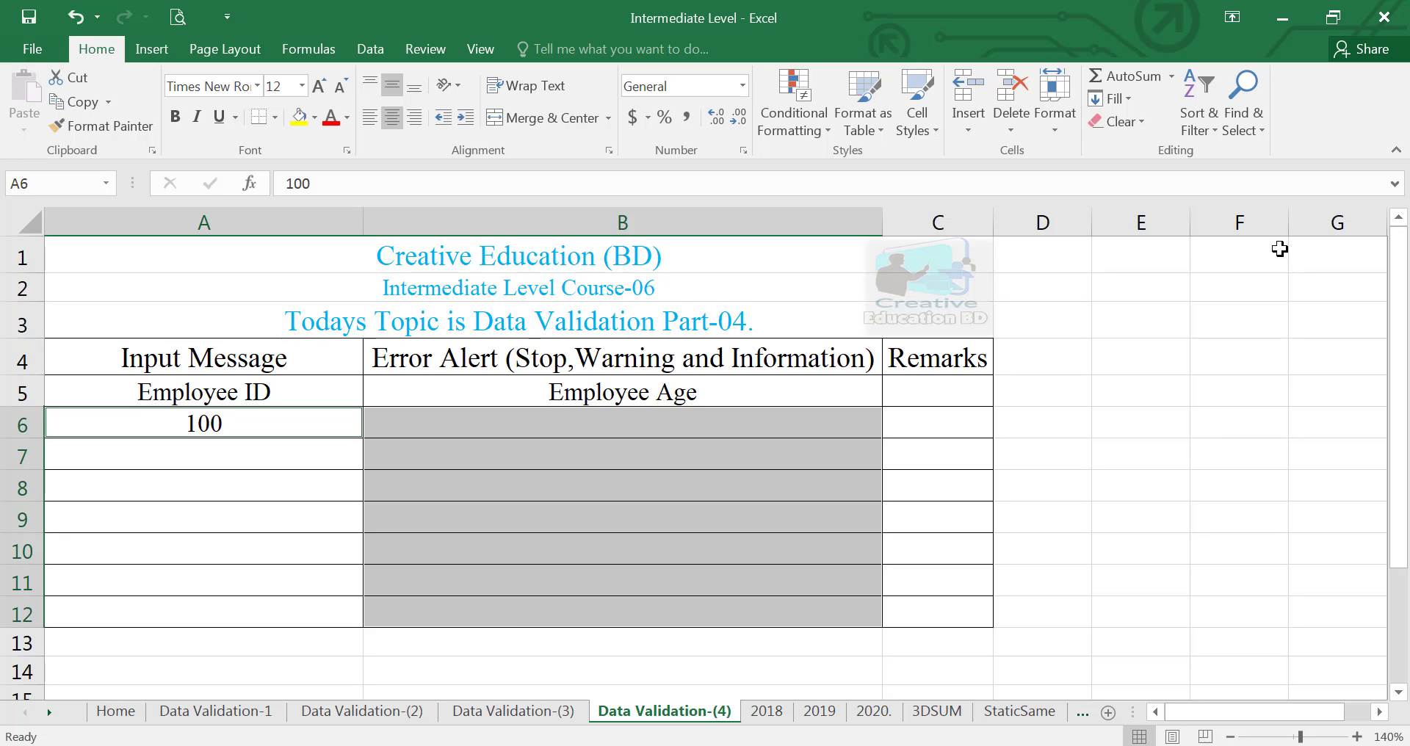
click(1250, 128)
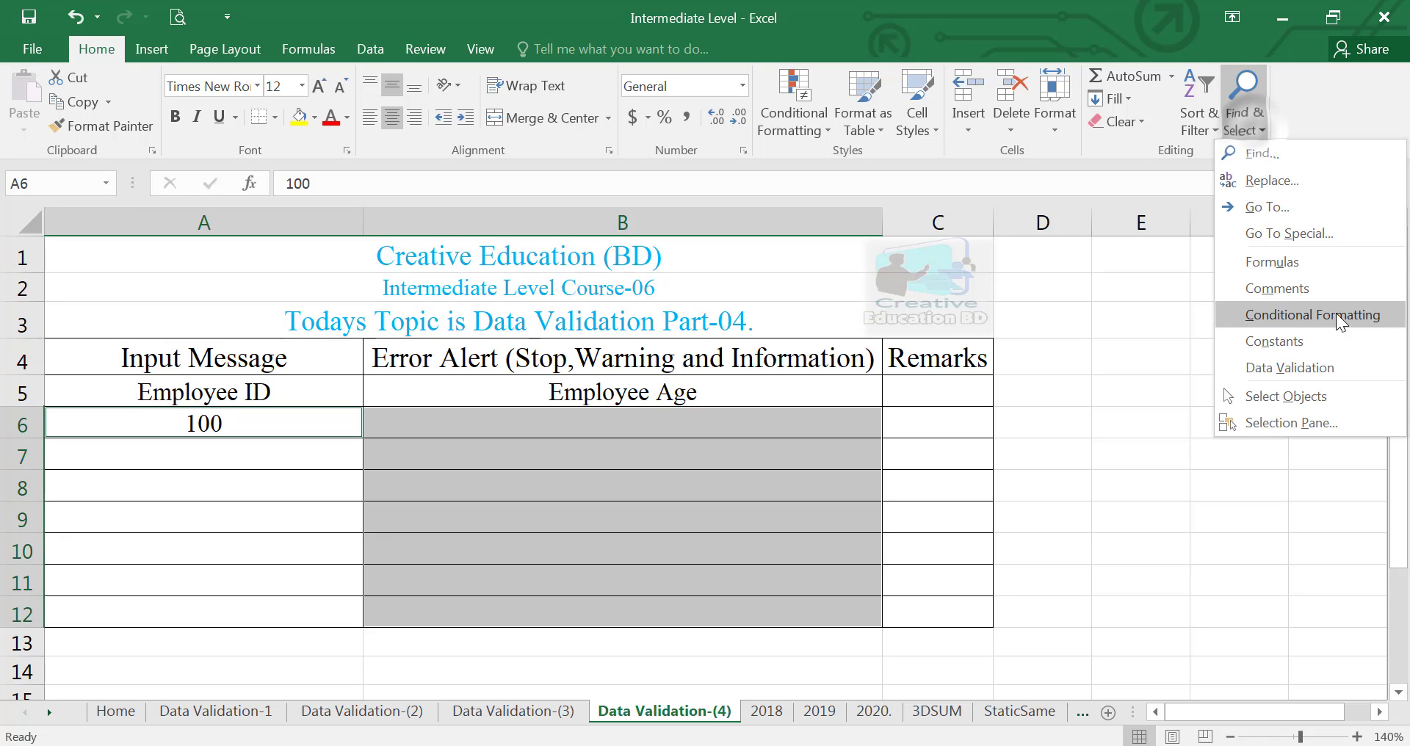
click(1293, 370)
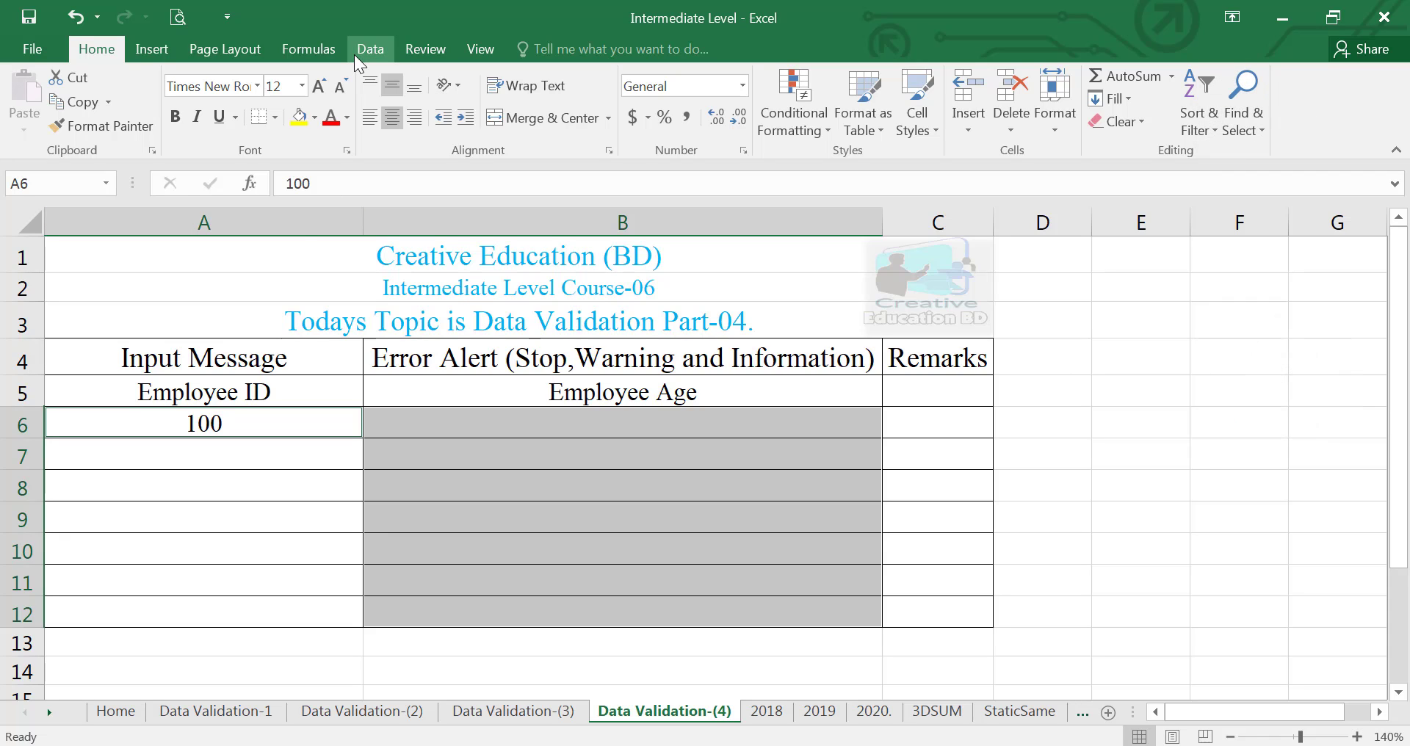
click(377, 52)
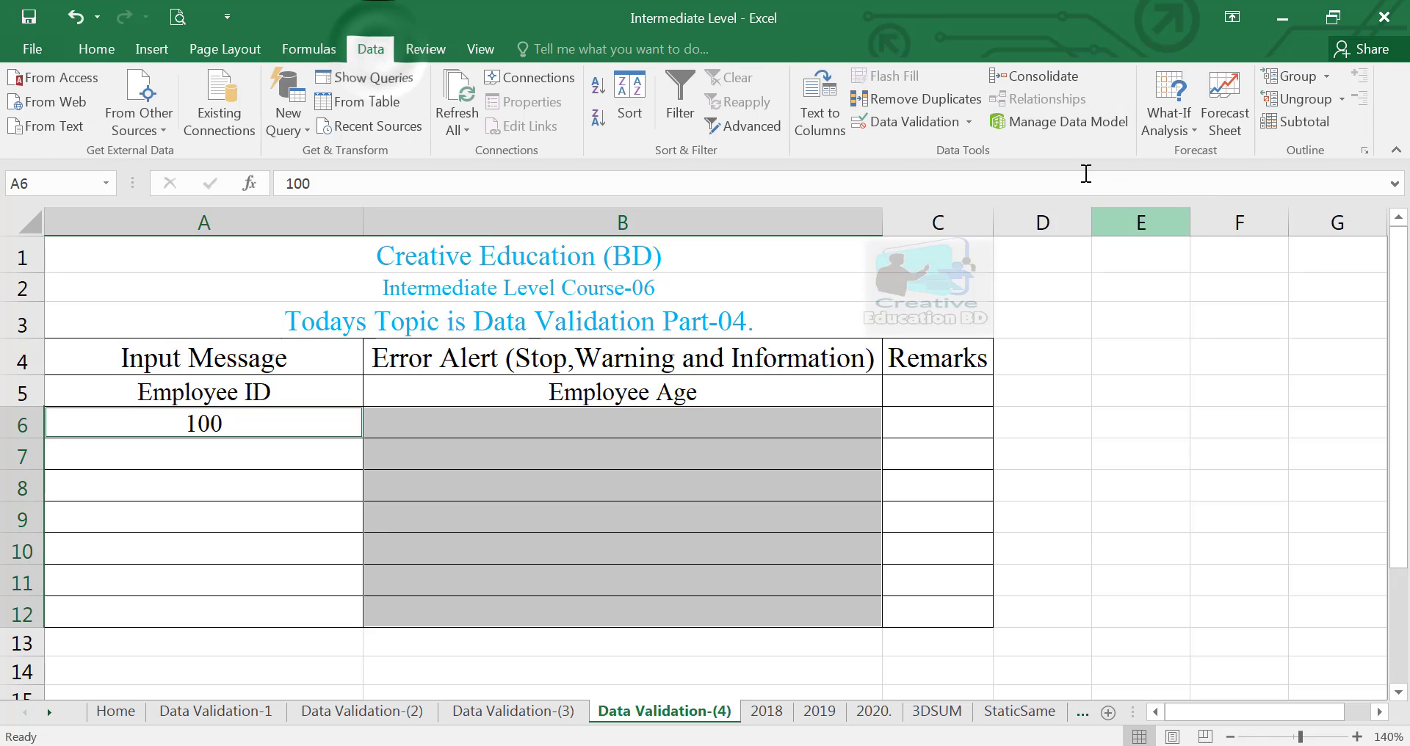
click(907, 121)
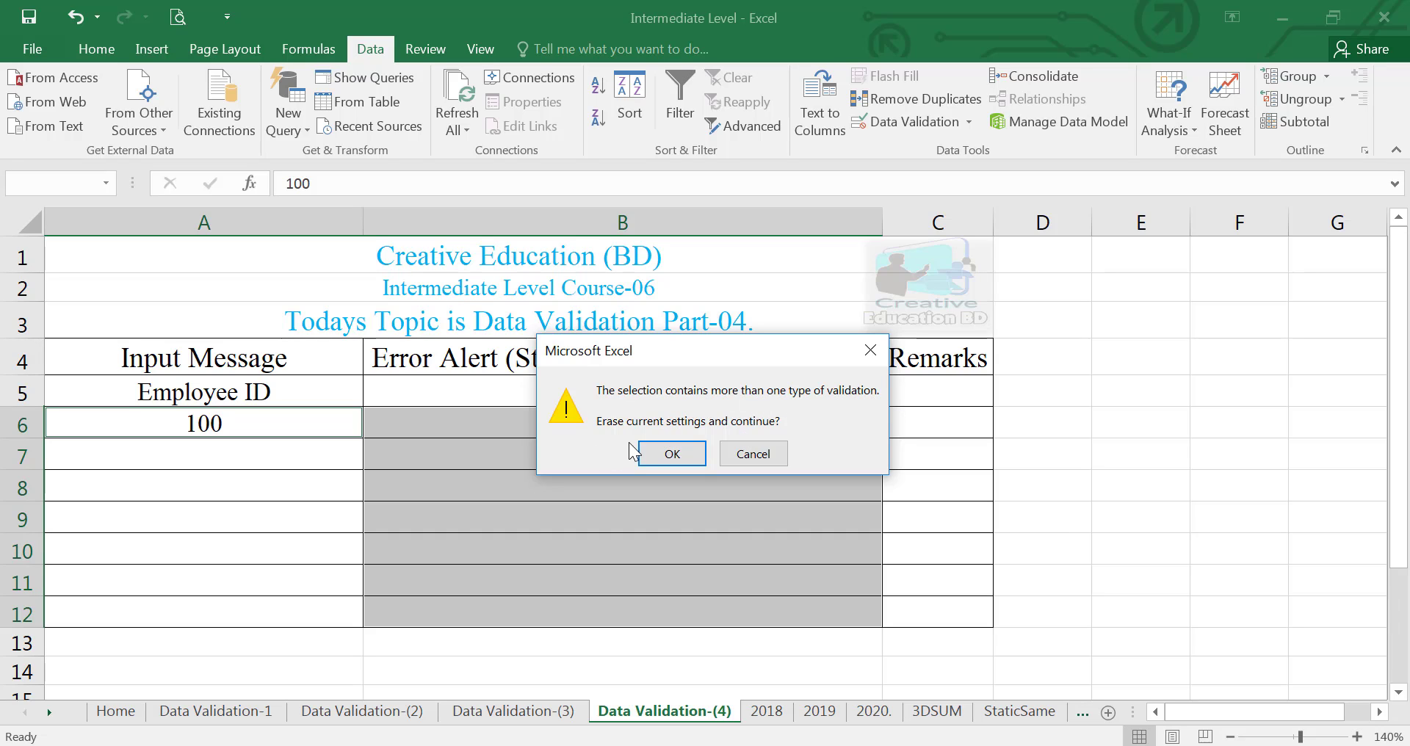
click(671, 452)
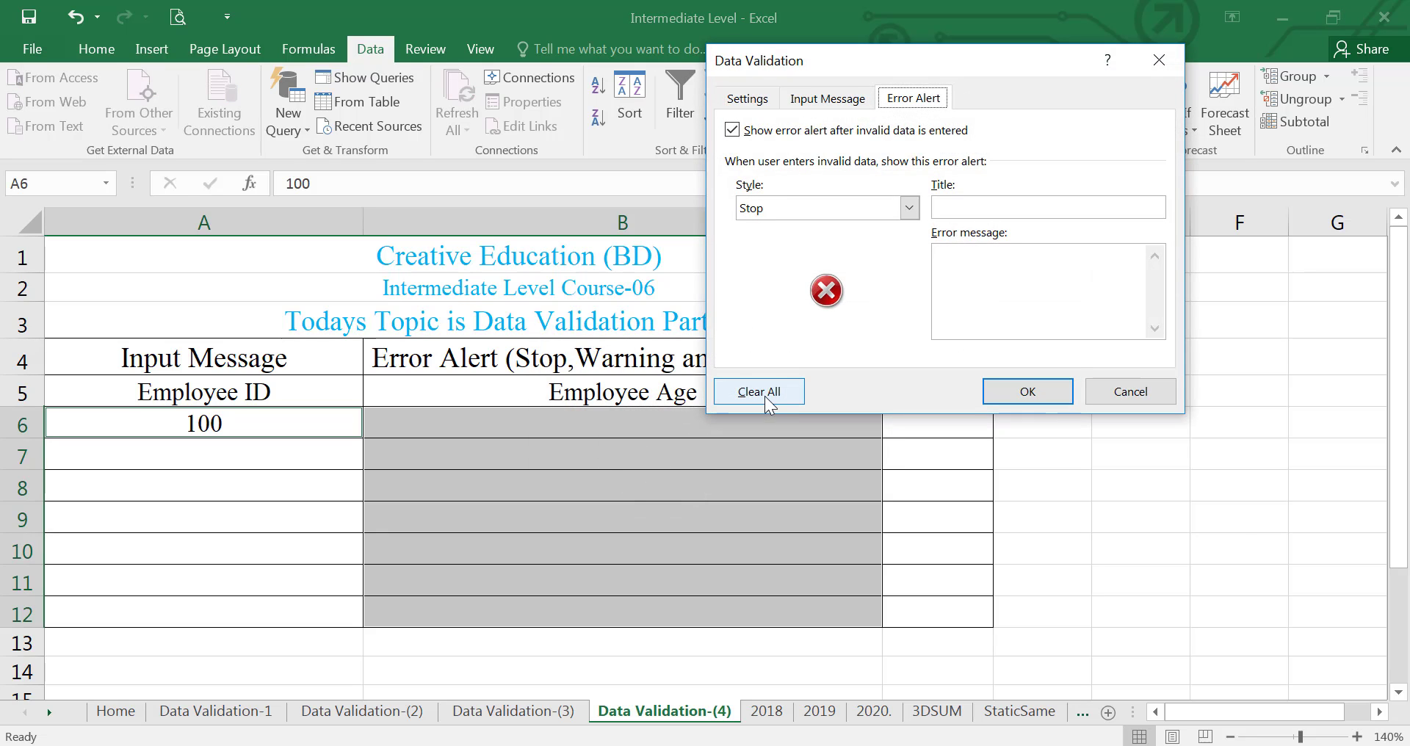
click(761, 394)
click(747, 99)
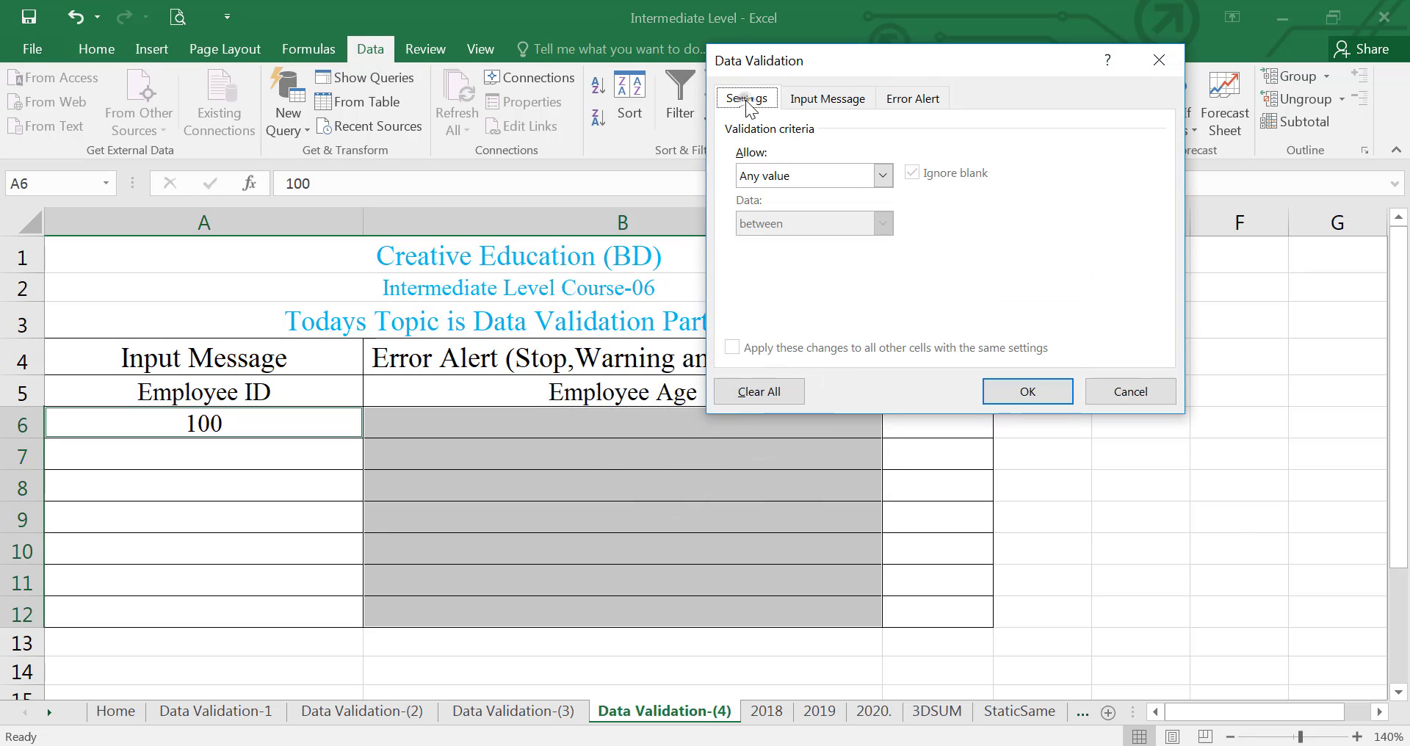
click(761, 394)
click(1020, 398)
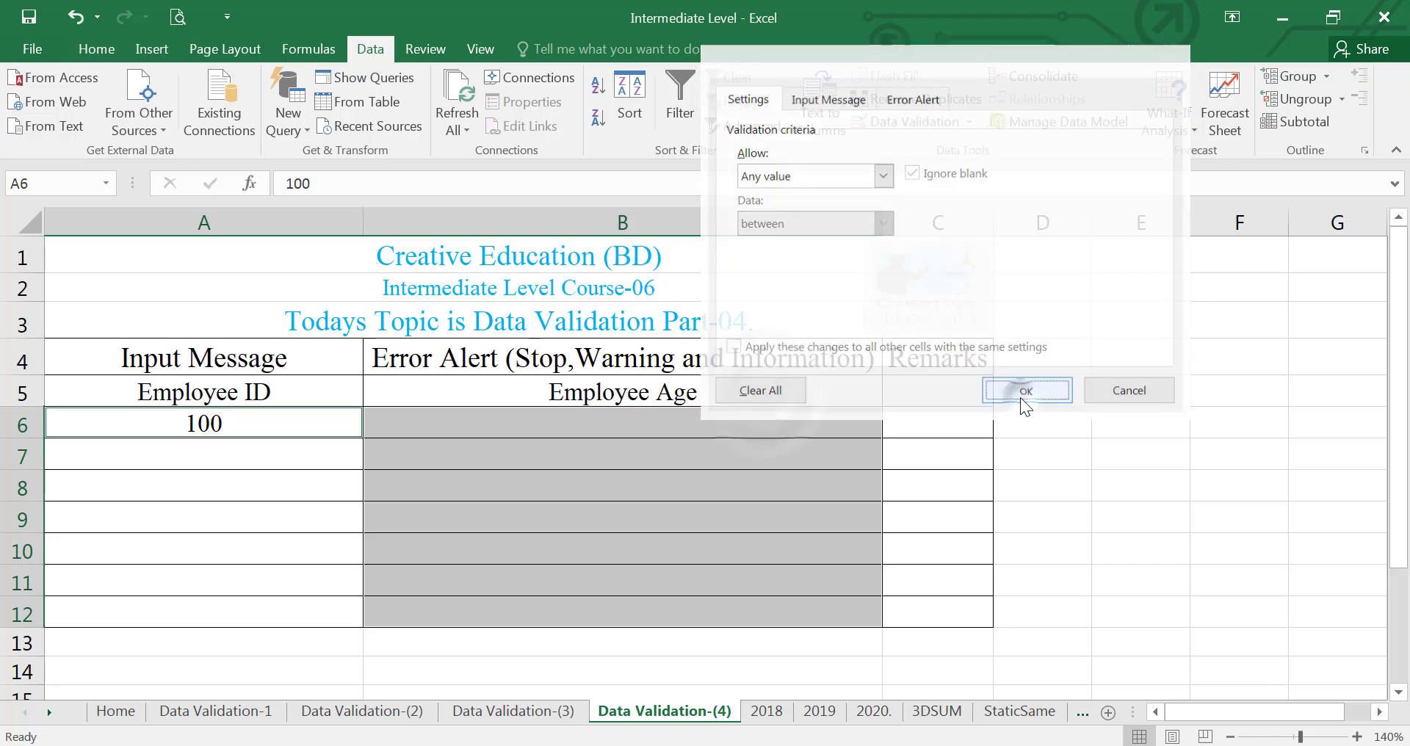
Search the sheet again for cells with data validation to check that the rules are removed
click(340, 414)
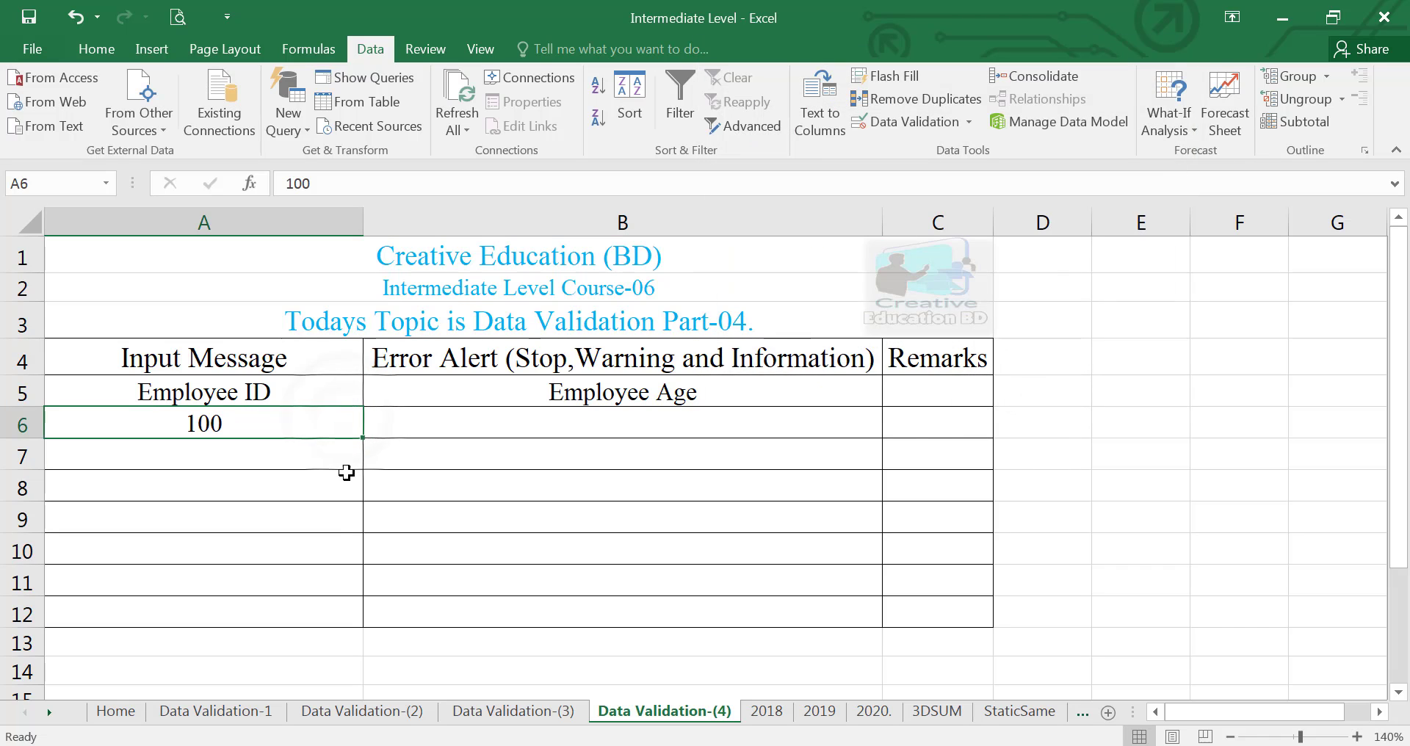
click(943, 429)
click(1059, 417)
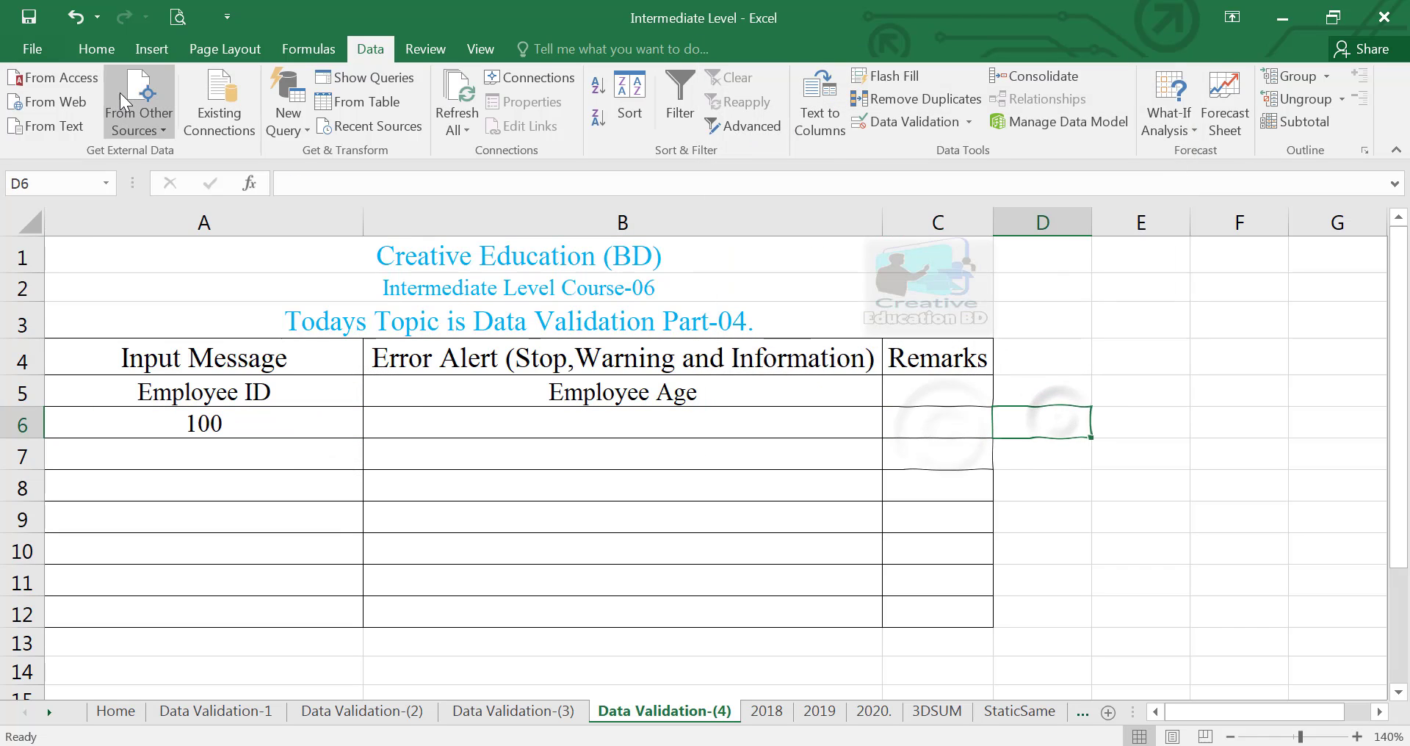
click(94, 49)
click(1247, 129)
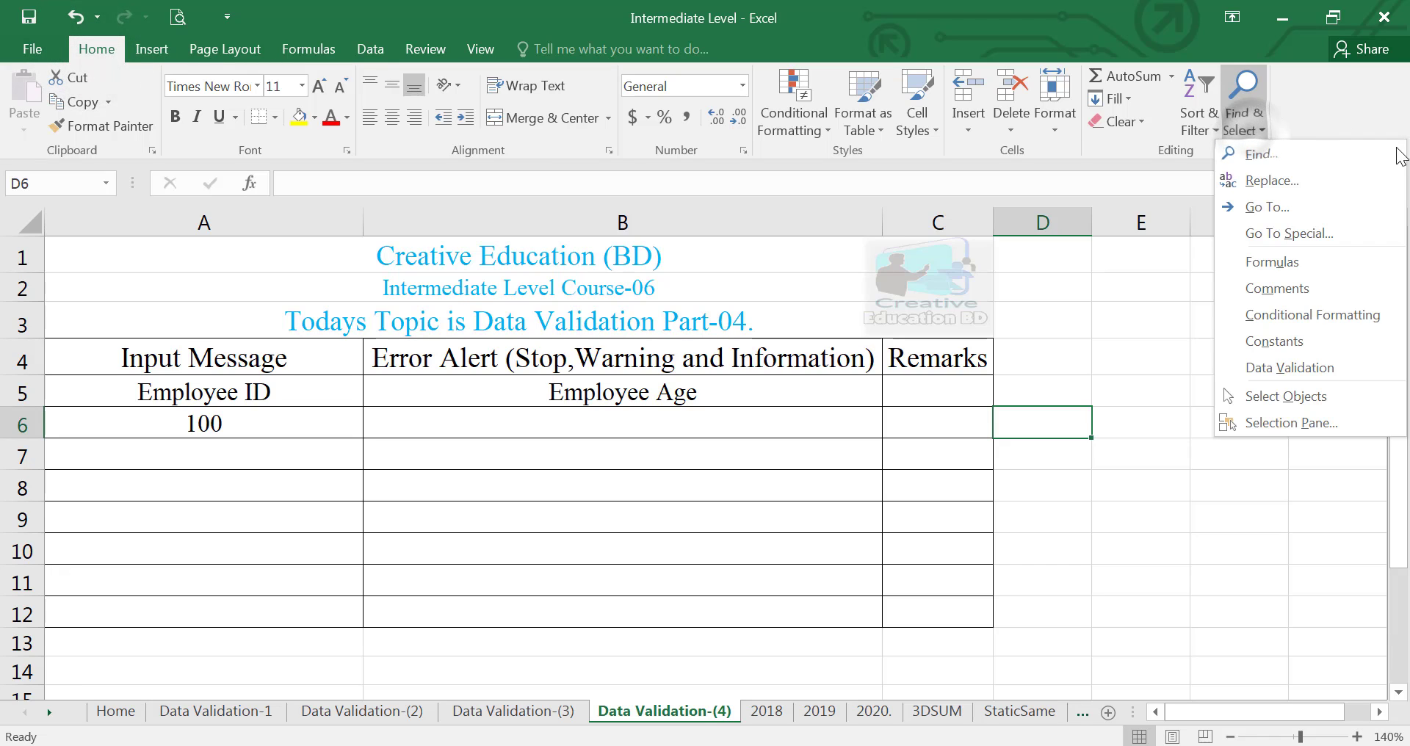
click(1290, 365)
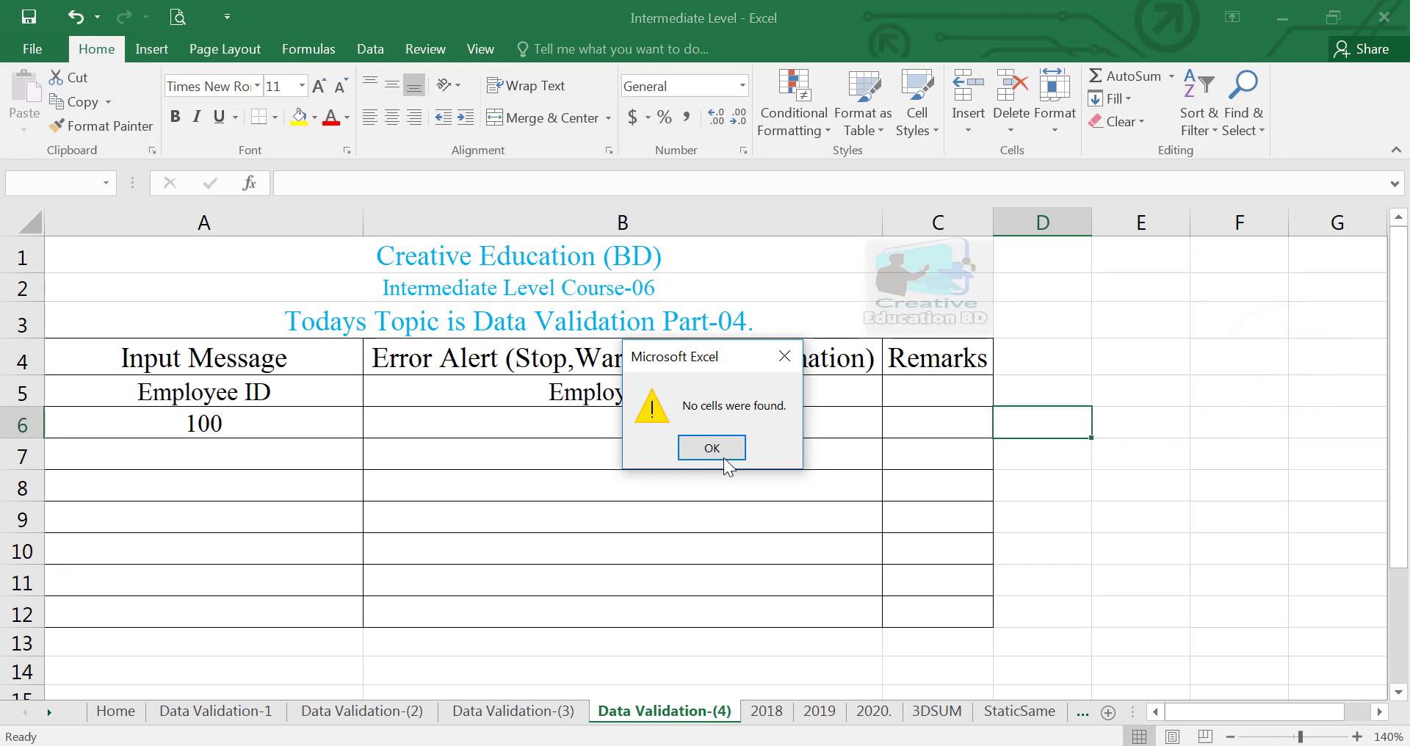
click(712, 448)
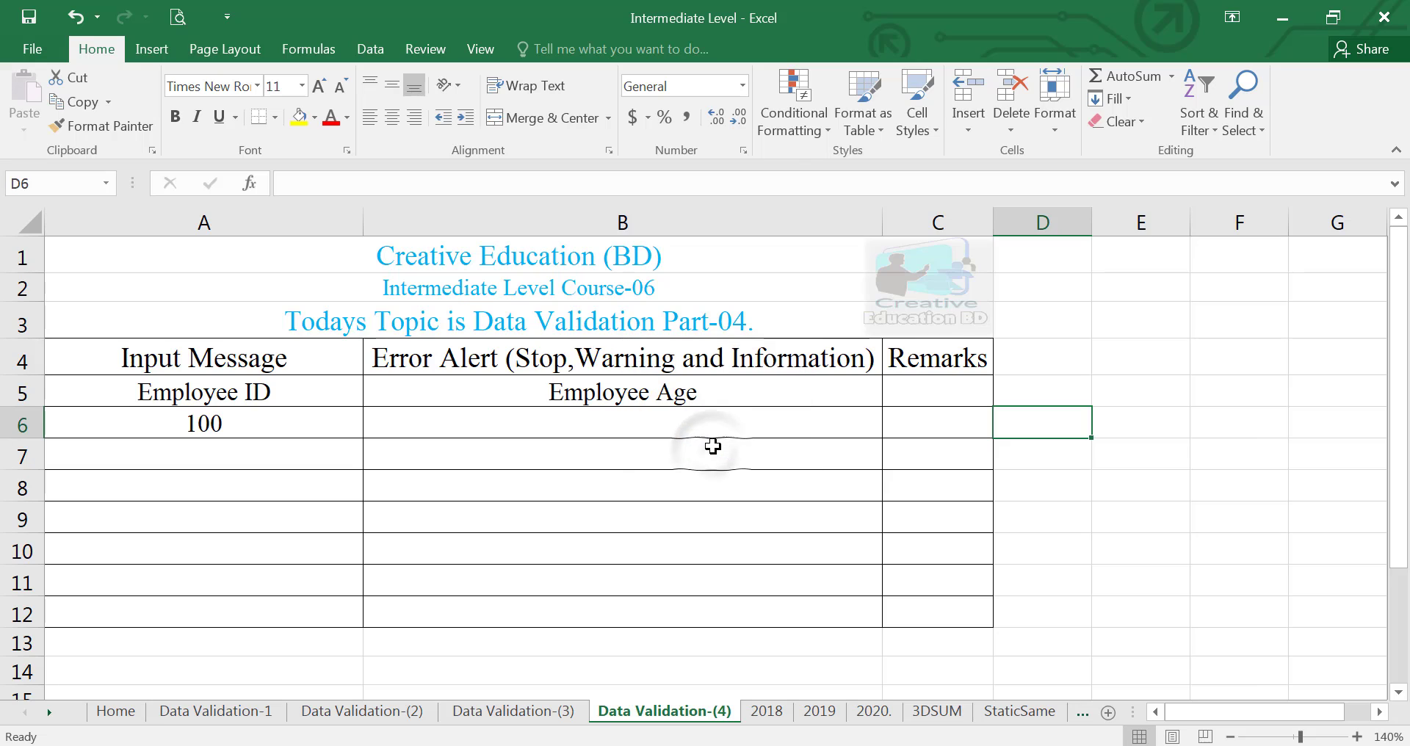
Restrict the Employee Age cells B6:B12 to whole numbers greater than 30 with data validation
drag(721, 420, 720, 607)
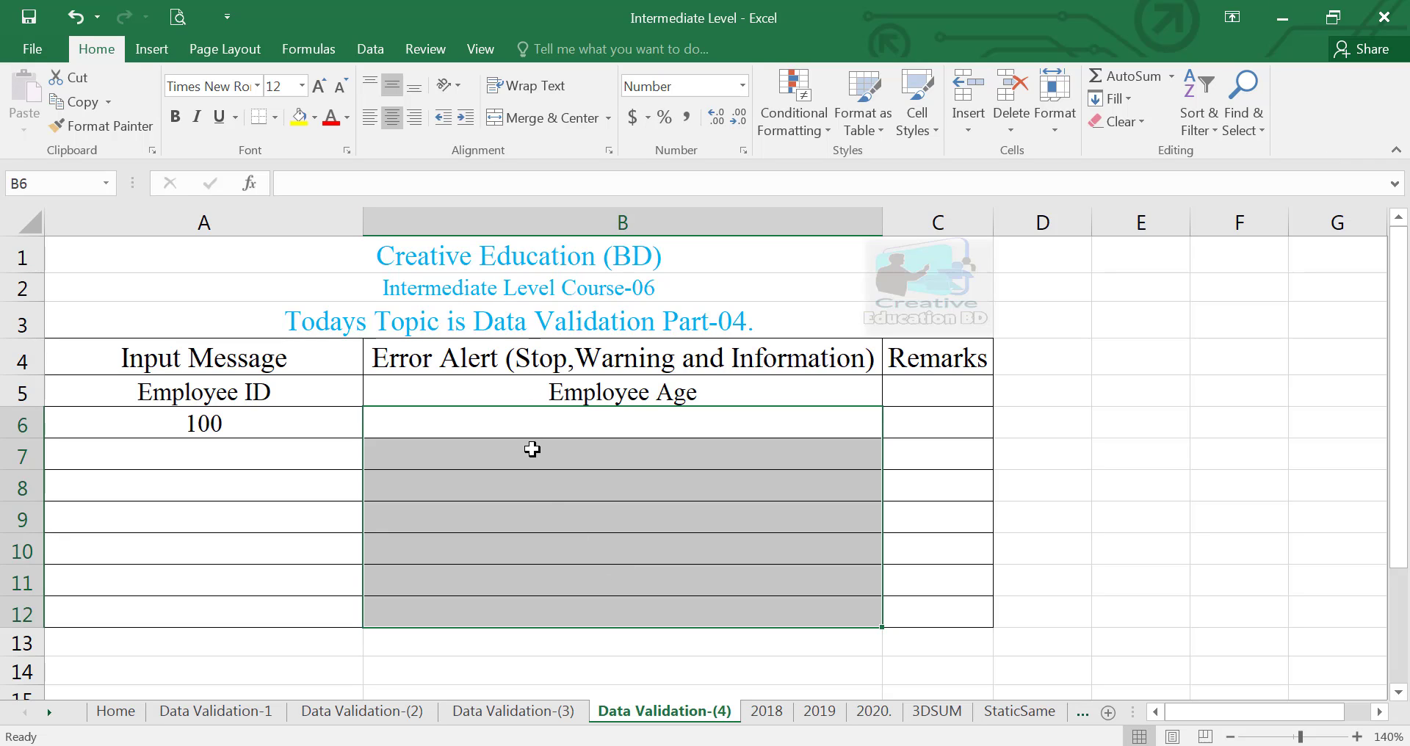
drag(542, 421, 529, 601)
click(379, 56)
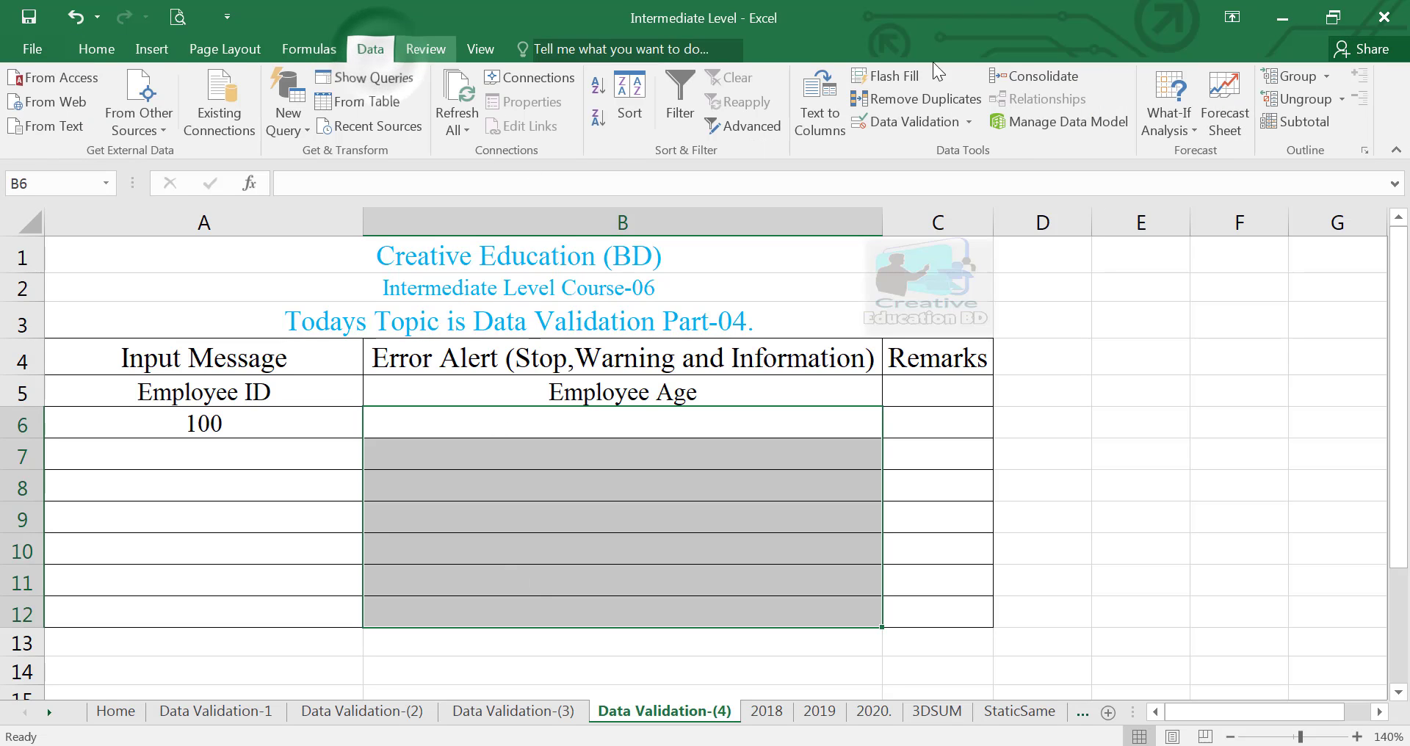
click(902, 117)
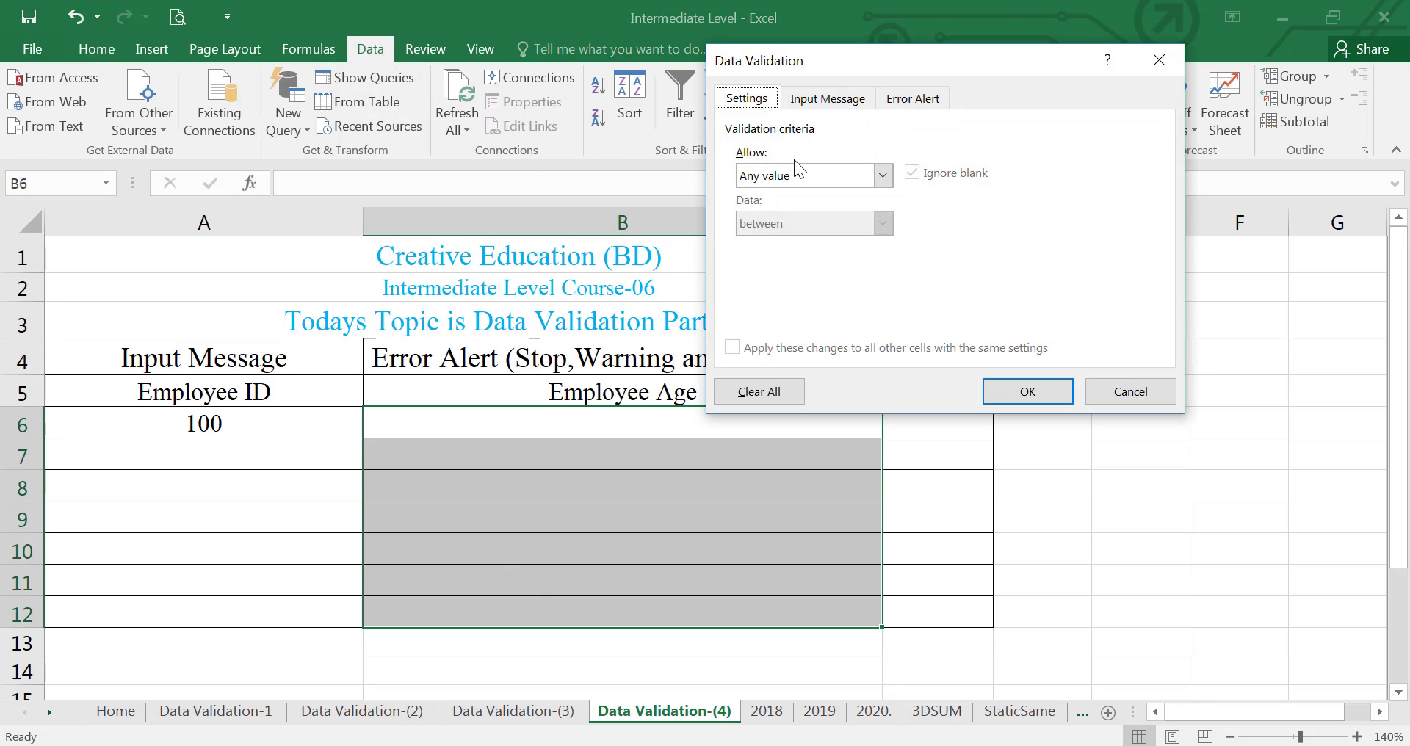
click(882, 176)
click(801, 210)
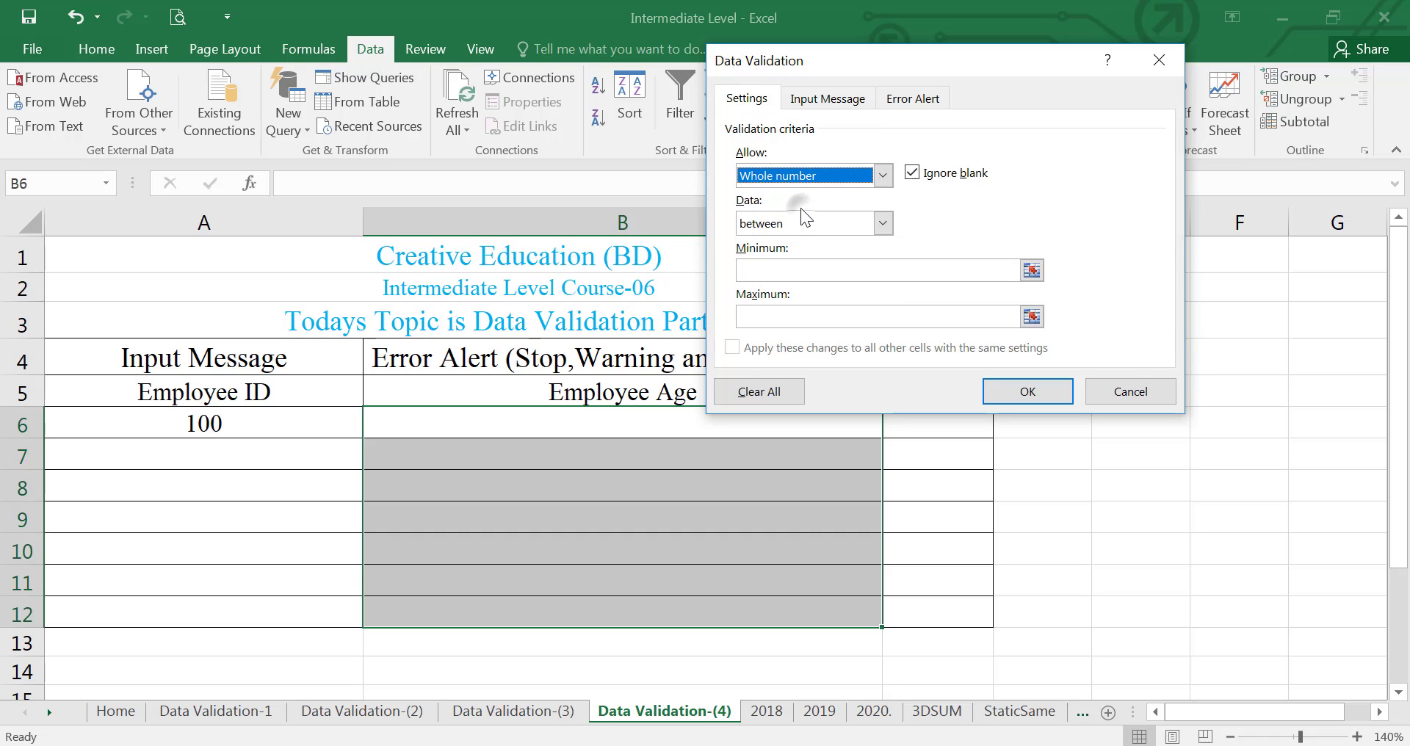
click(883, 223)
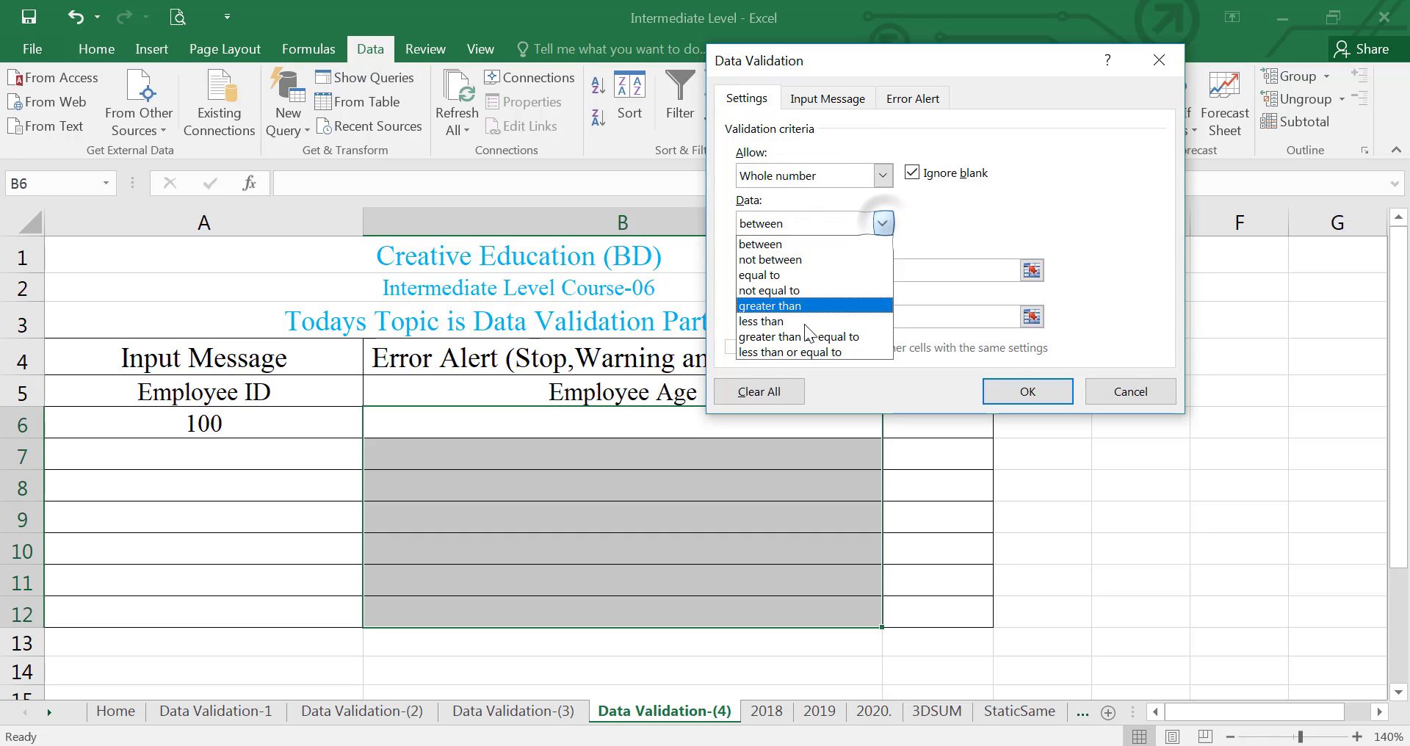
click(799, 309)
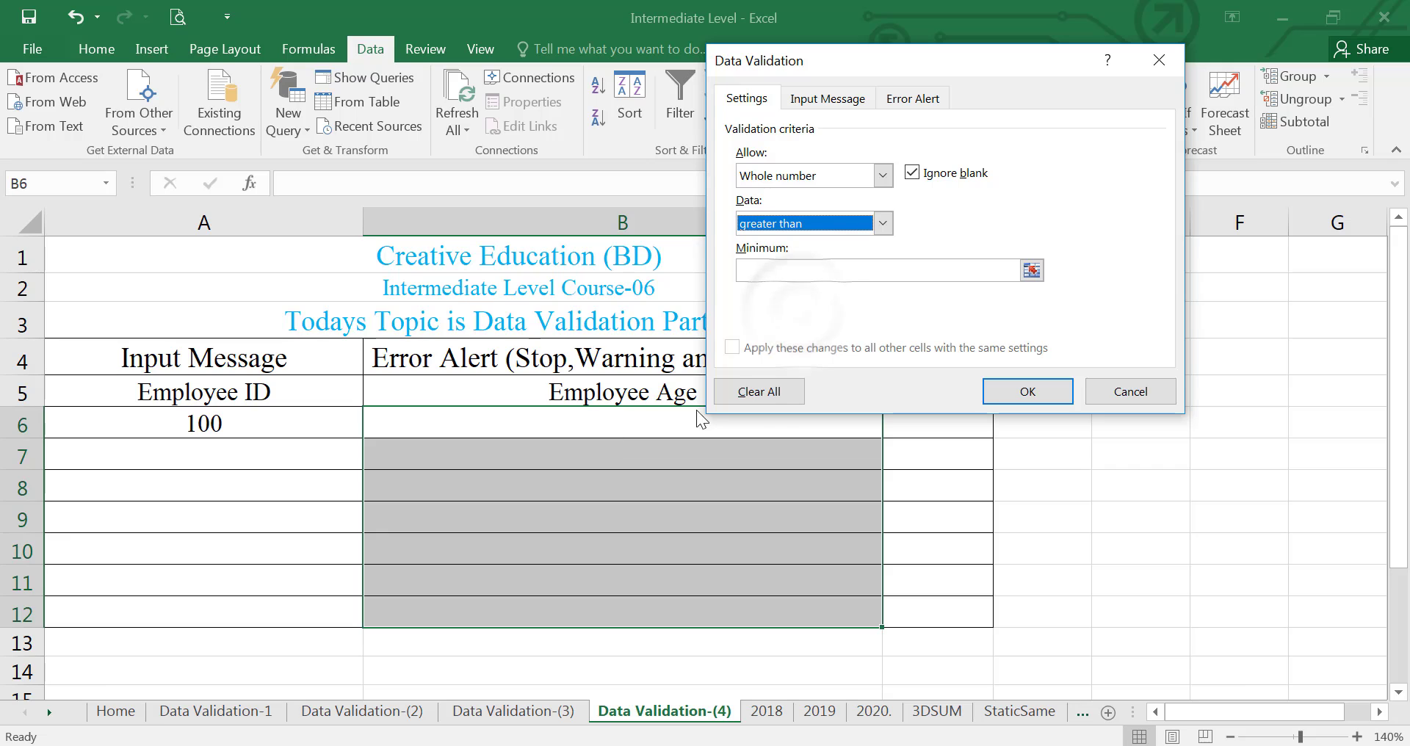
click(856, 269)
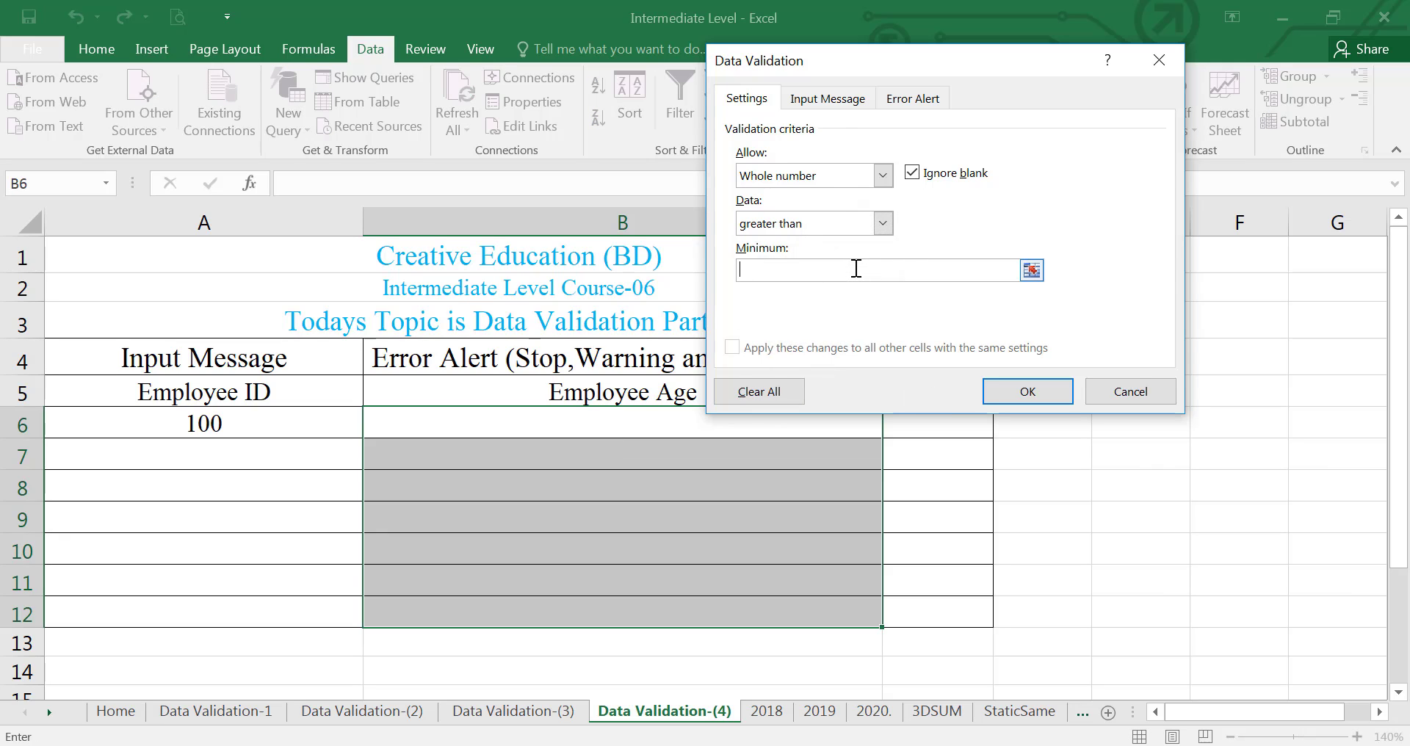
text(30)
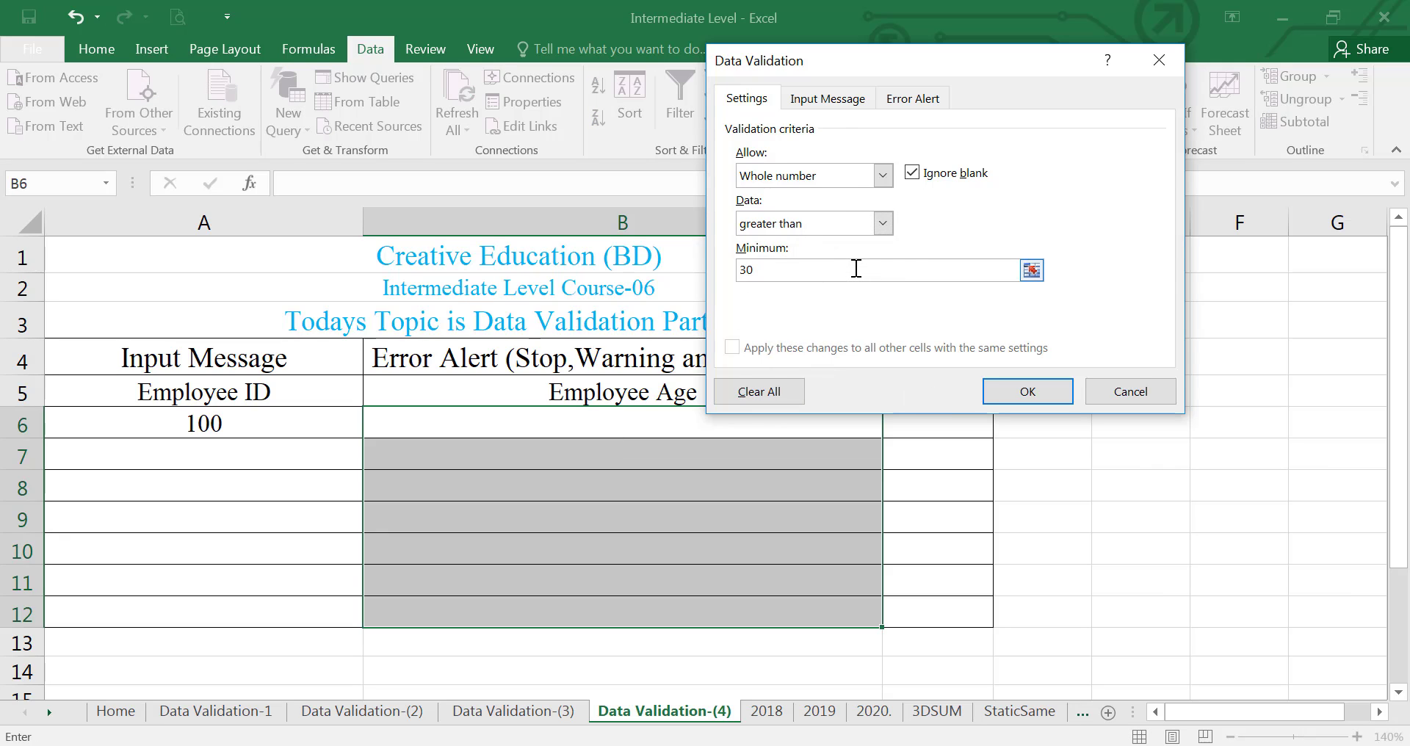
Give the validation's error alert the title "Valid Entry" and the message "Must greater than 30 year"
click(939, 98)
click(977, 205)
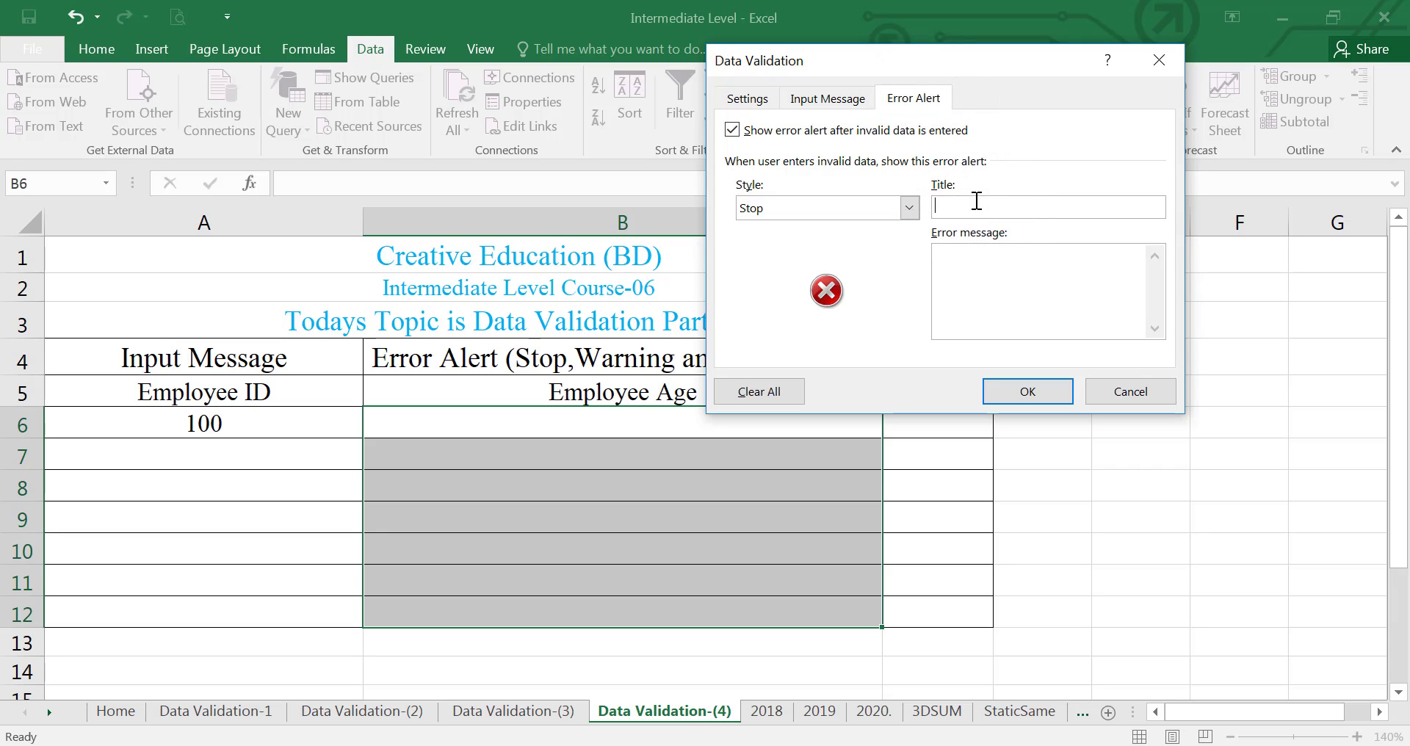
text(Valid Entry)
click(956, 263)
text(Must greayer)
key(BackSpace)
key(BackSpace)
text(ter than 30 t)
key(BackSpace)
text(year)
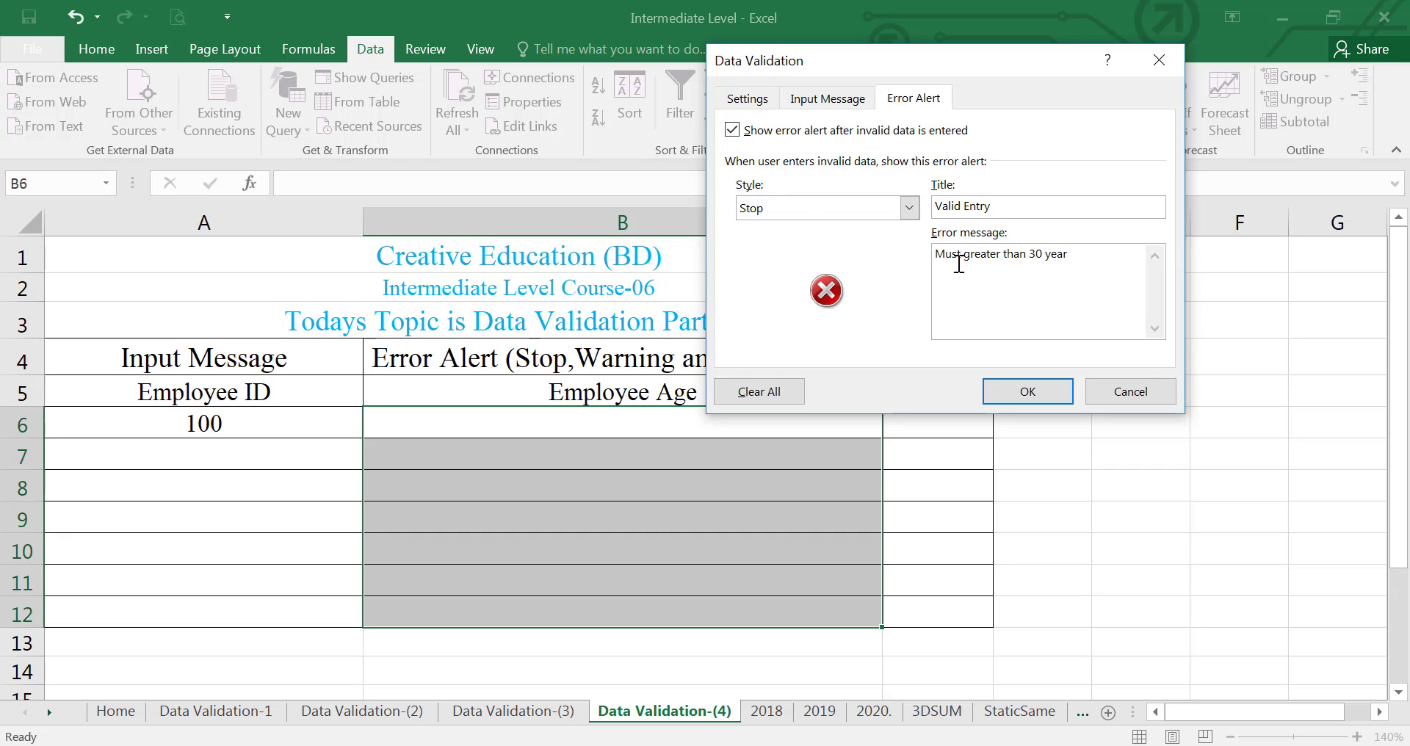
Set the error alert style to Warning and apply the validation rule to the Employee Age cells
click(750, 208)
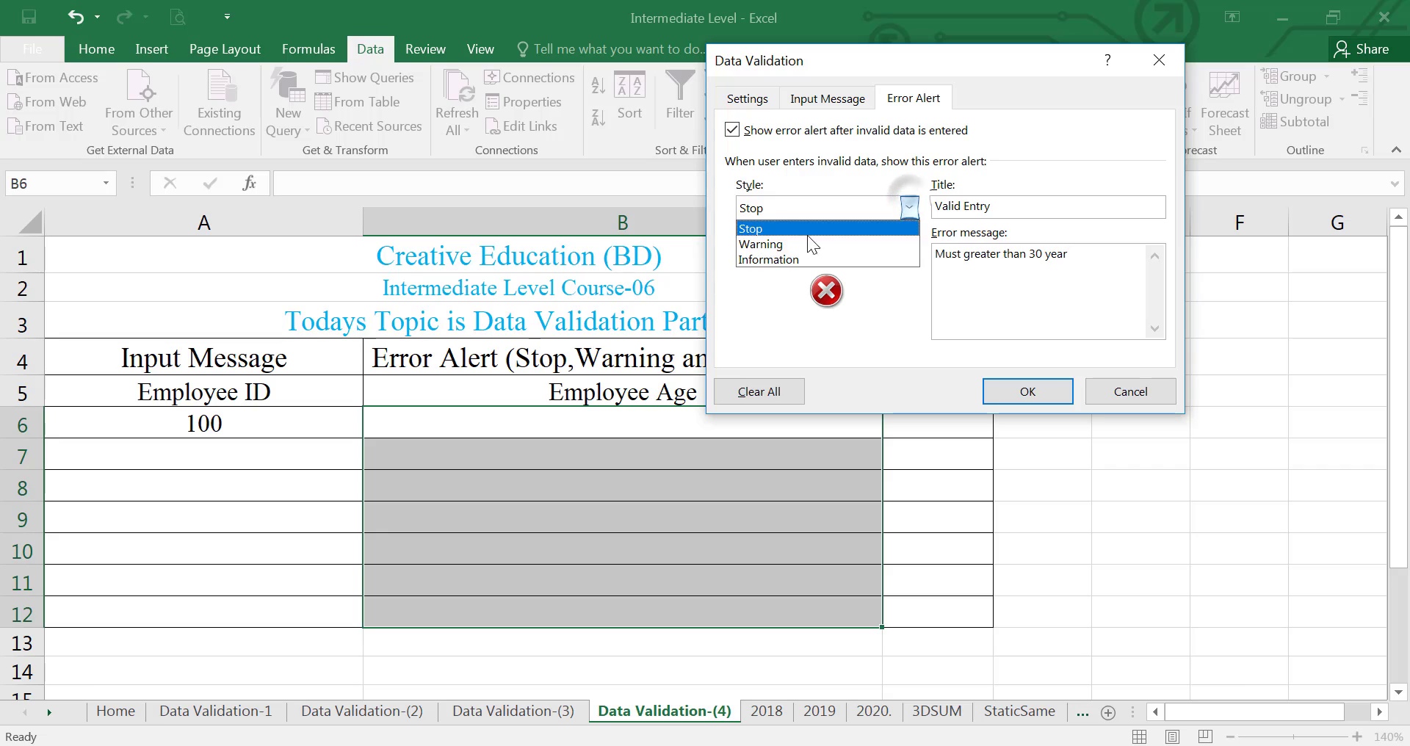
click(766, 244)
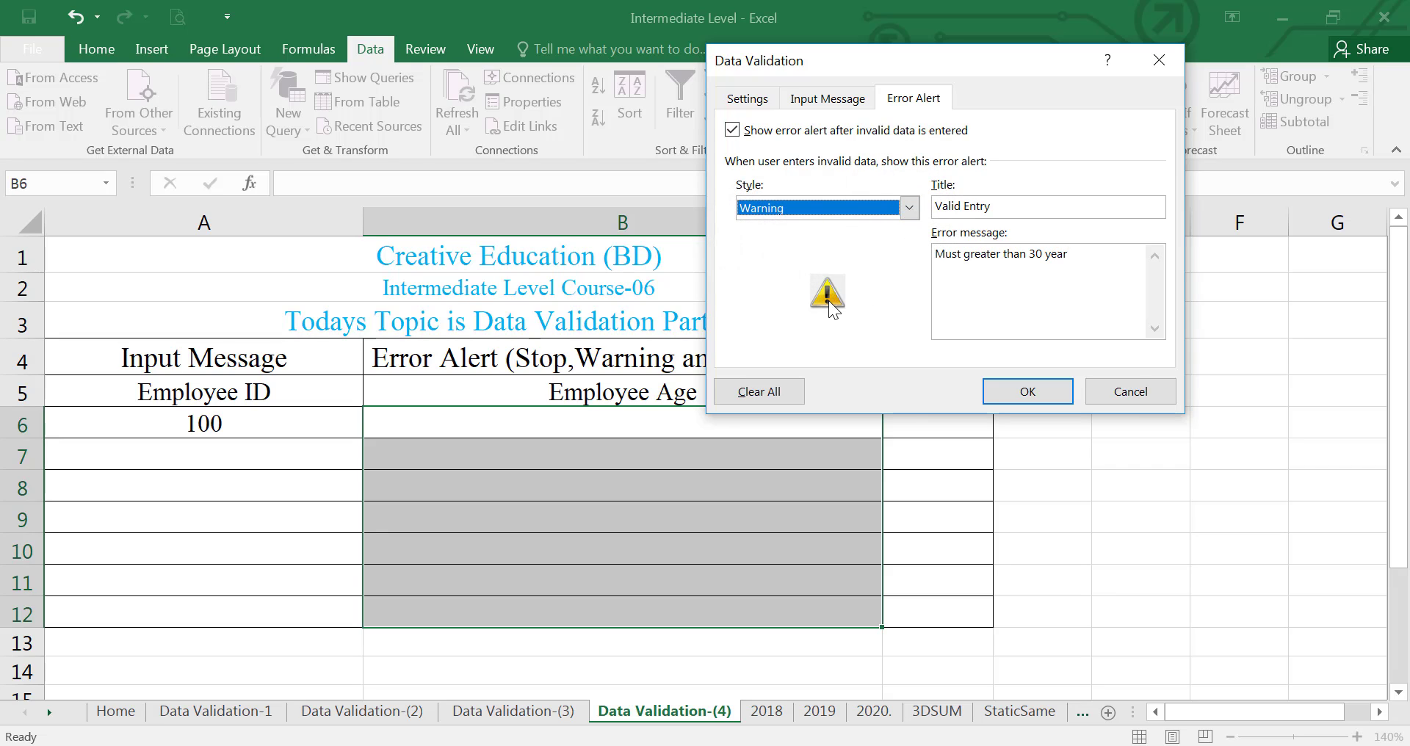
click(910, 209)
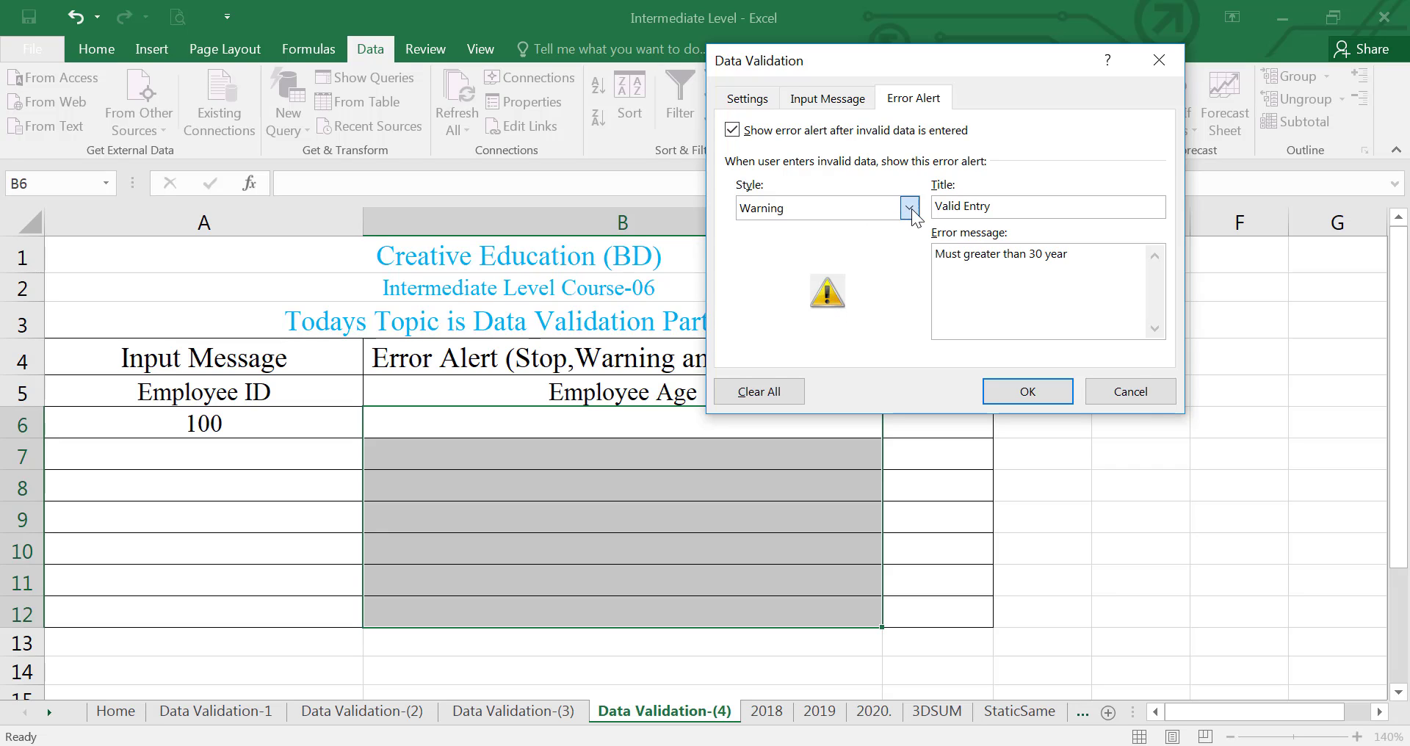
click(910, 209)
click(792, 227)
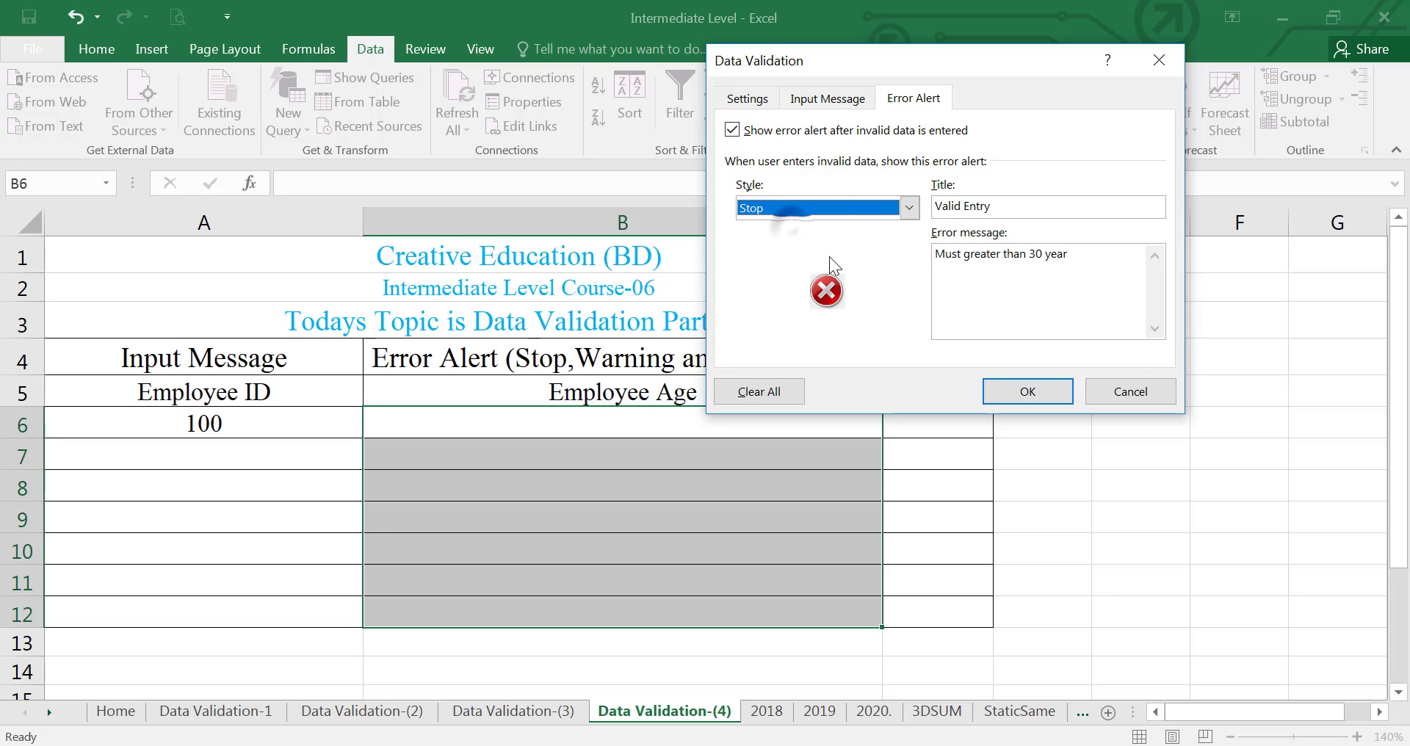
click(909, 208)
click(791, 248)
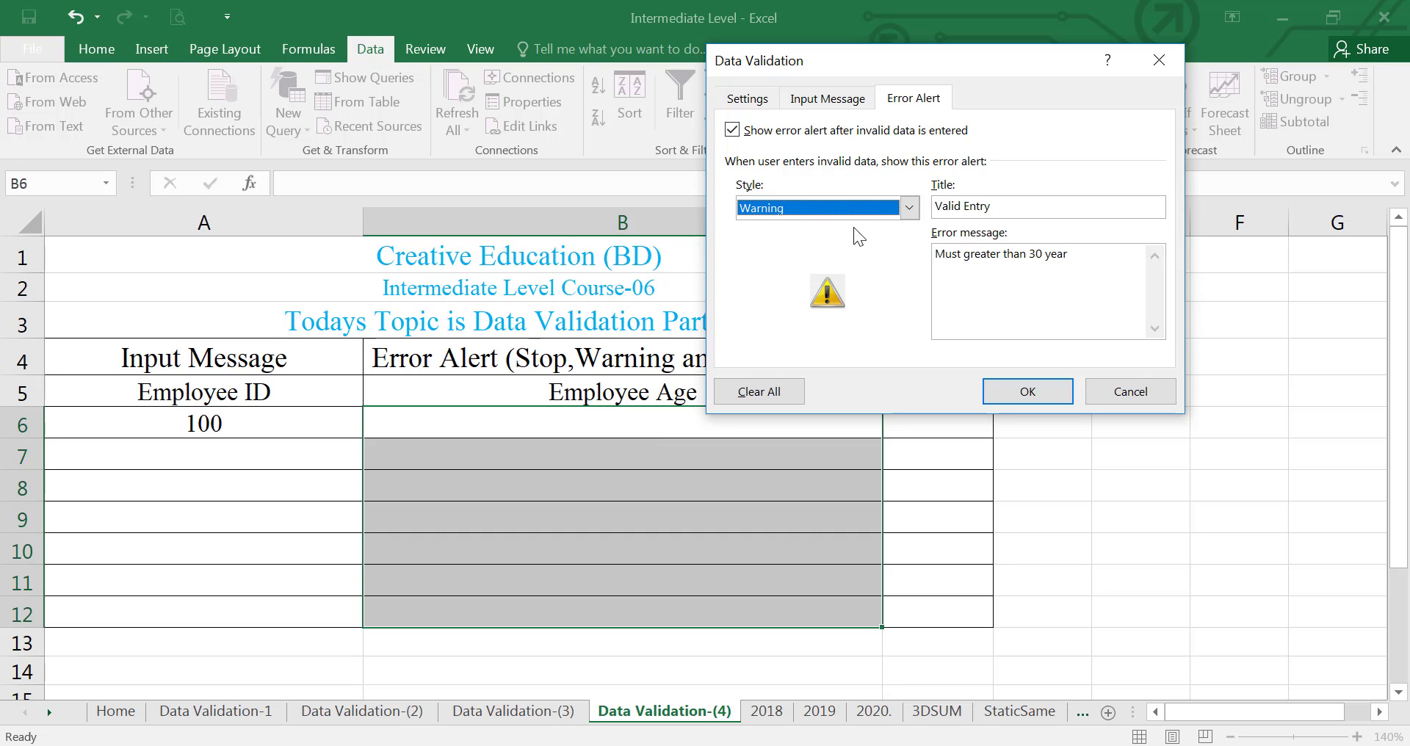
click(1032, 401)
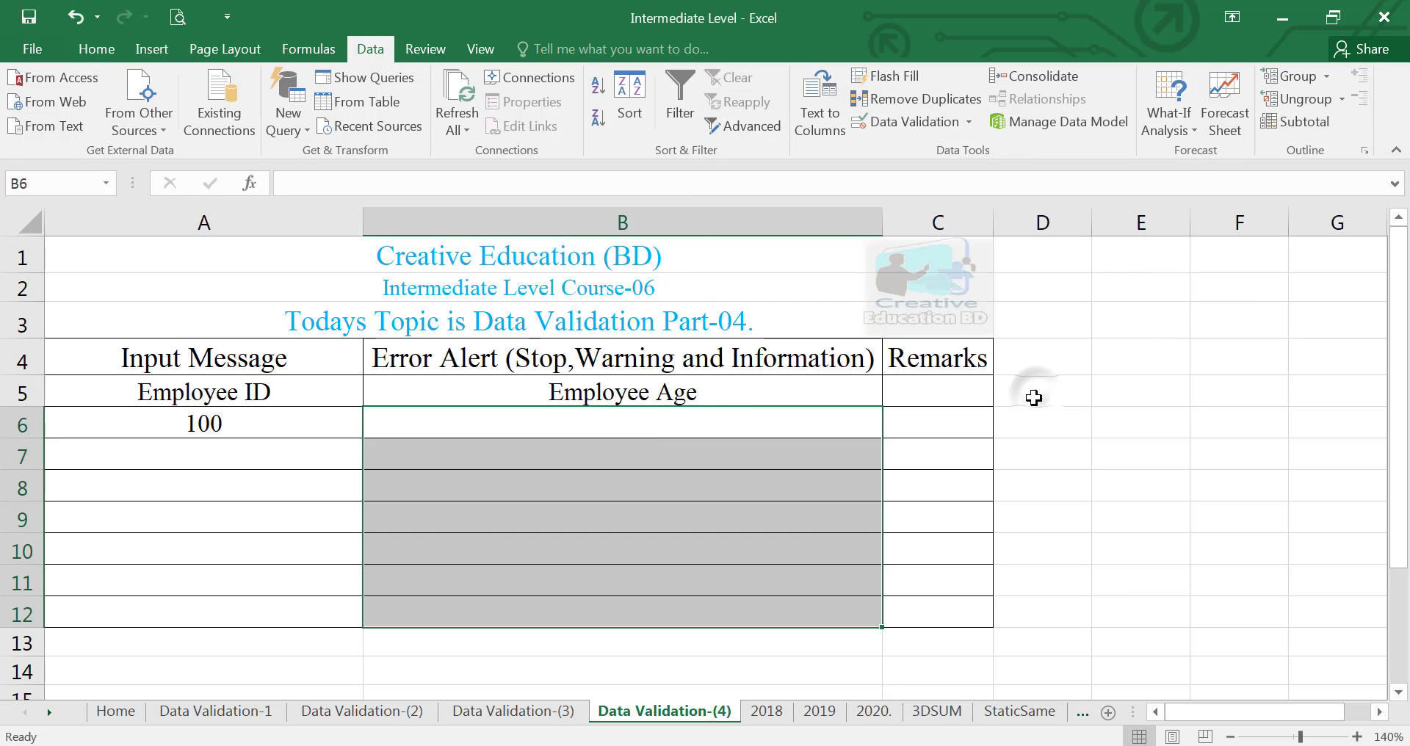
Enter the age 30 in cell B6 and accept the value despite the warning
click(727, 420)
text(3)
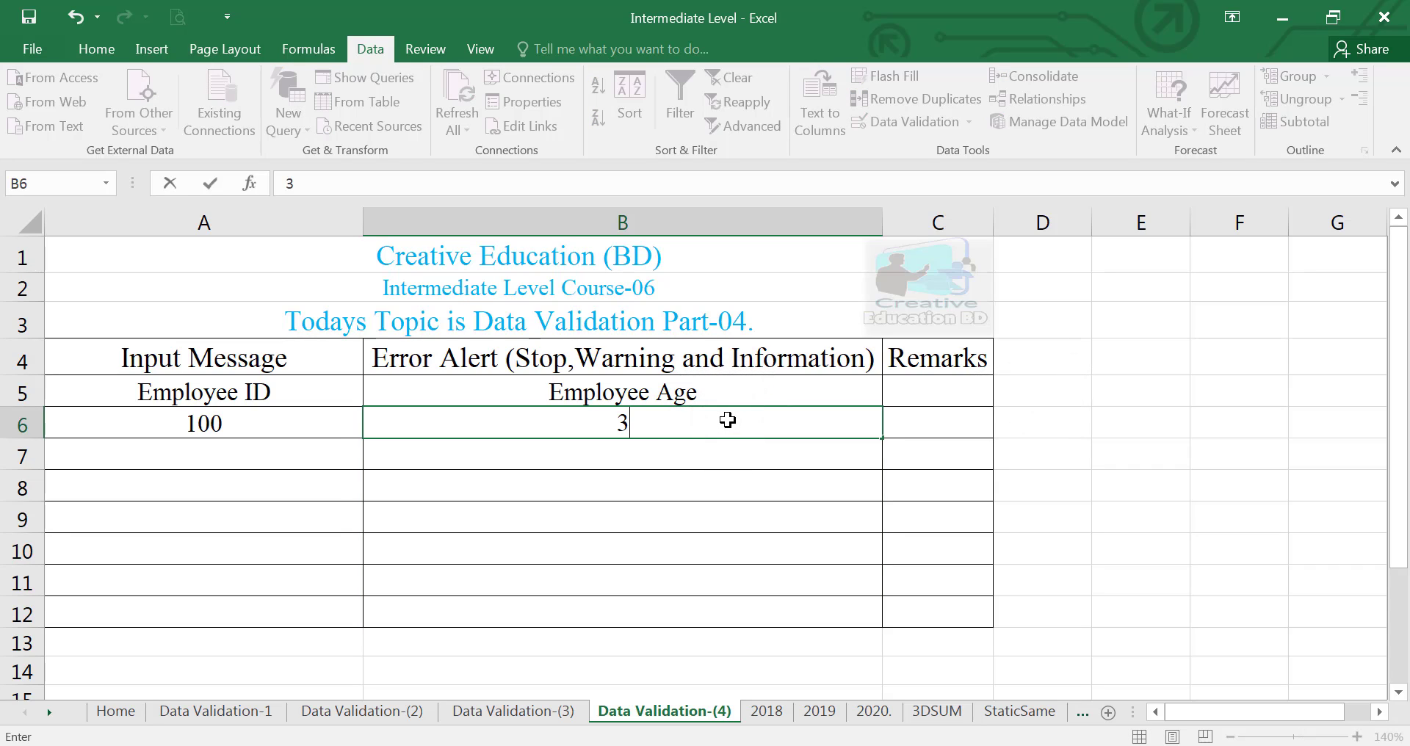
text(0)
key(Return)
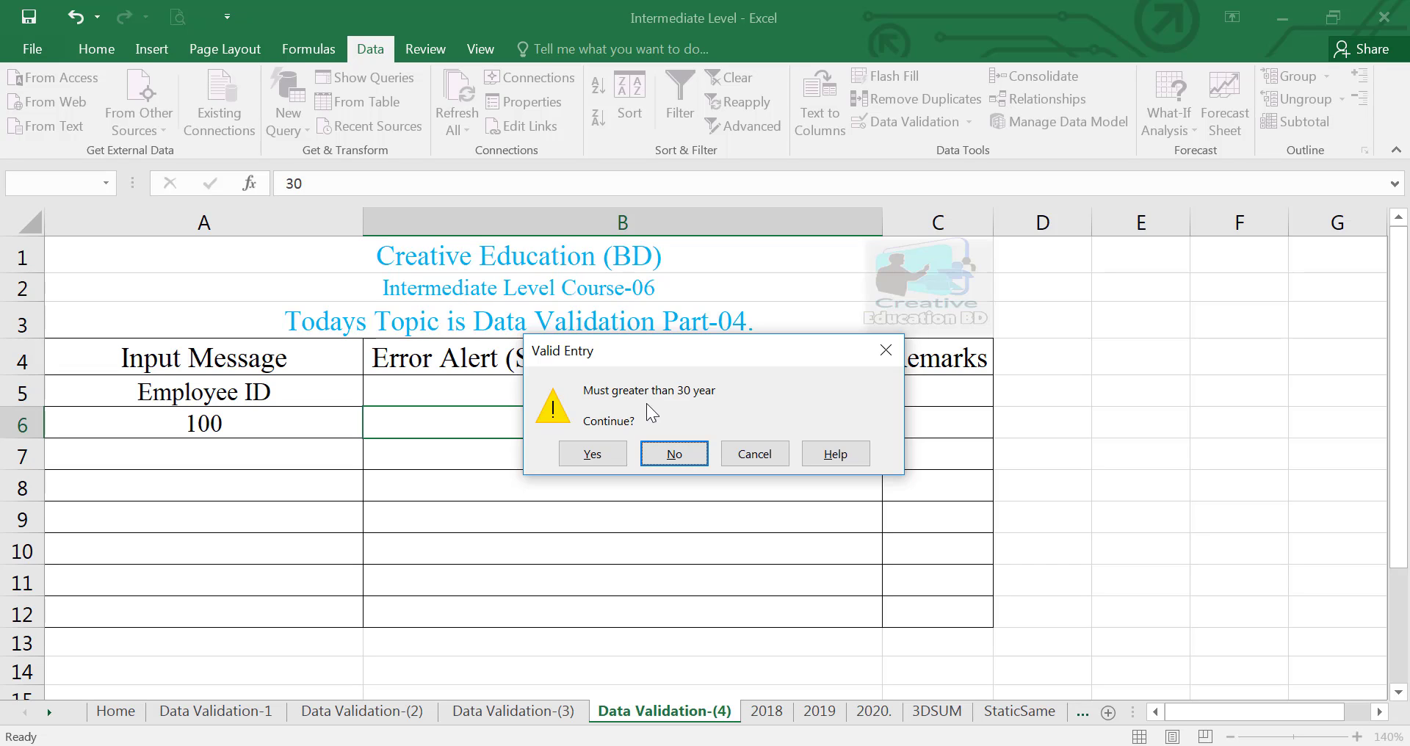
click(613, 453)
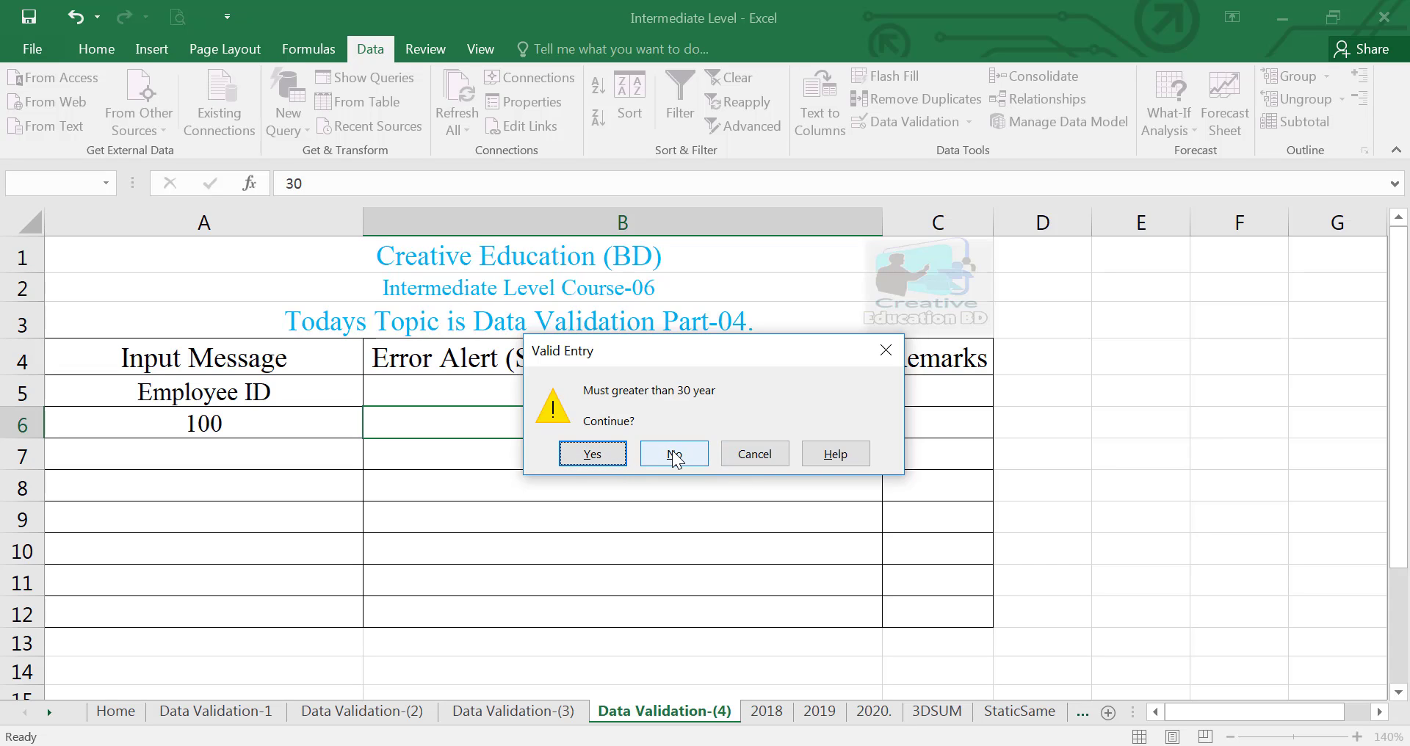
click(602, 456)
Enter the valid ages 45 in cell B7 and 60 in cell B8
click(623, 428)
click(625, 452)
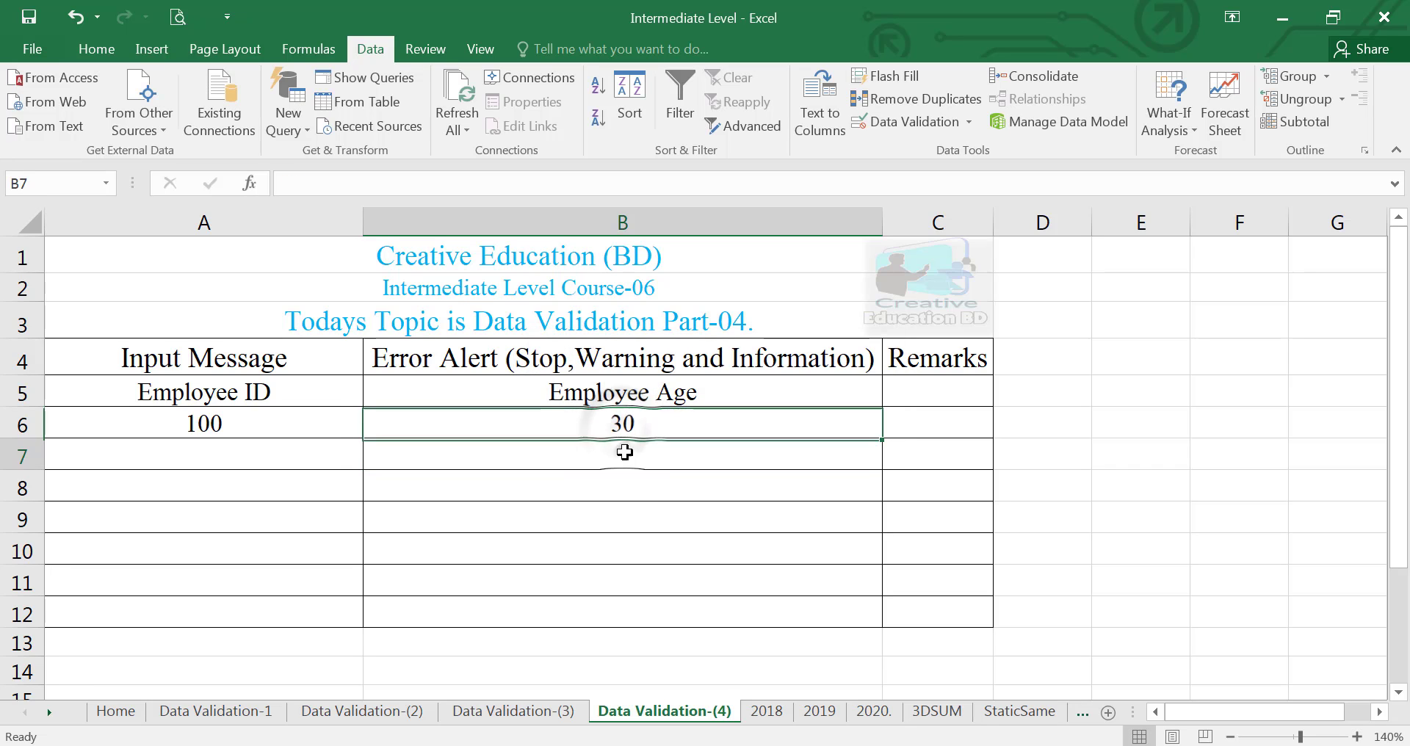
text(45)
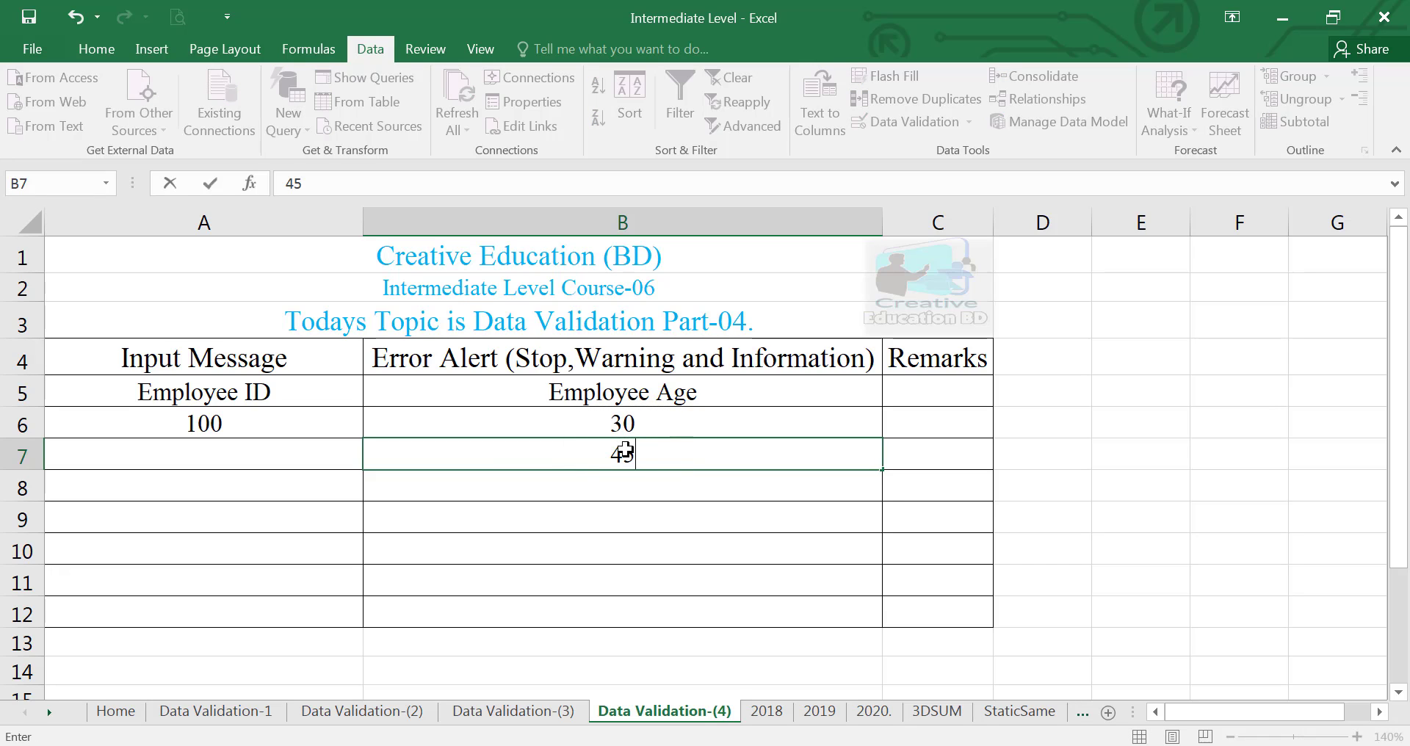
key(Return)
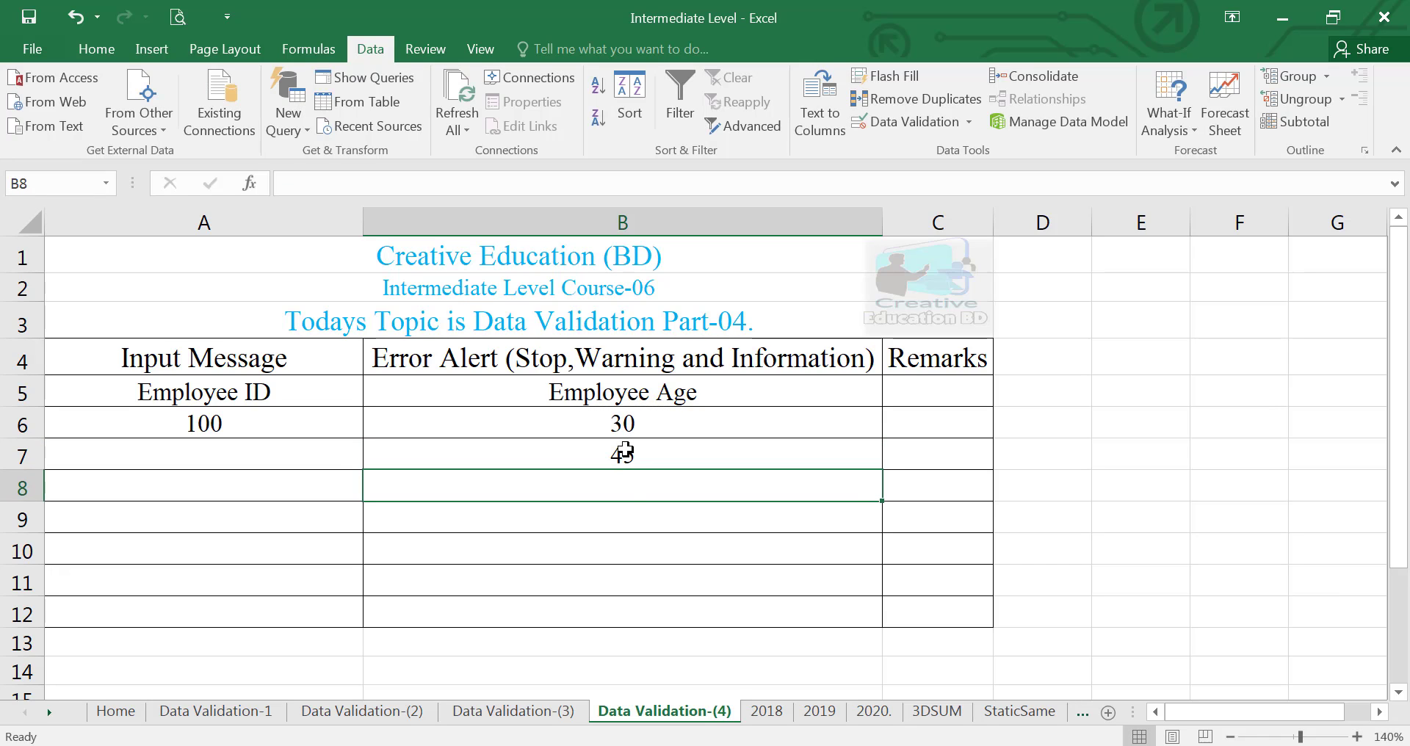
text(60)
click(624, 451)
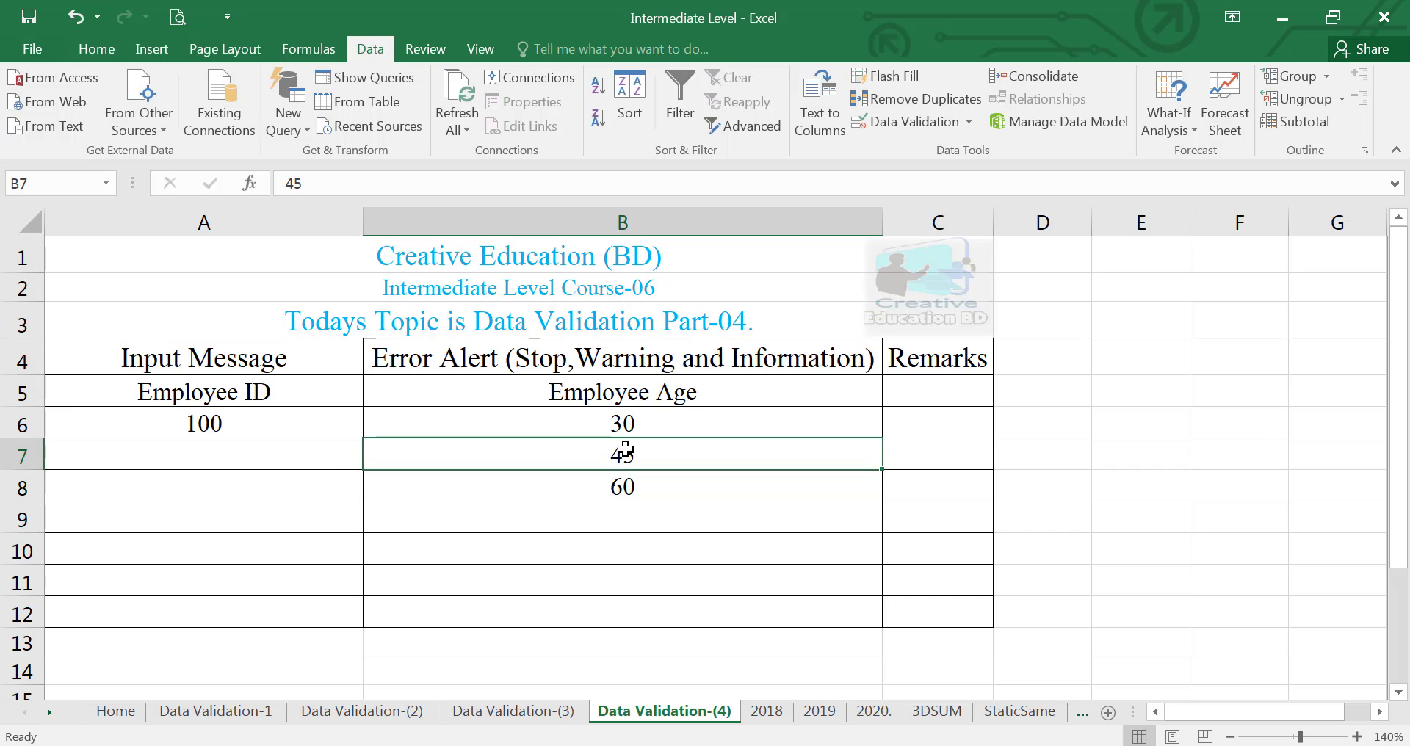
Try the age 24 in cell B9, decline to keep it at the warning, and replace it with 31
click(619, 518)
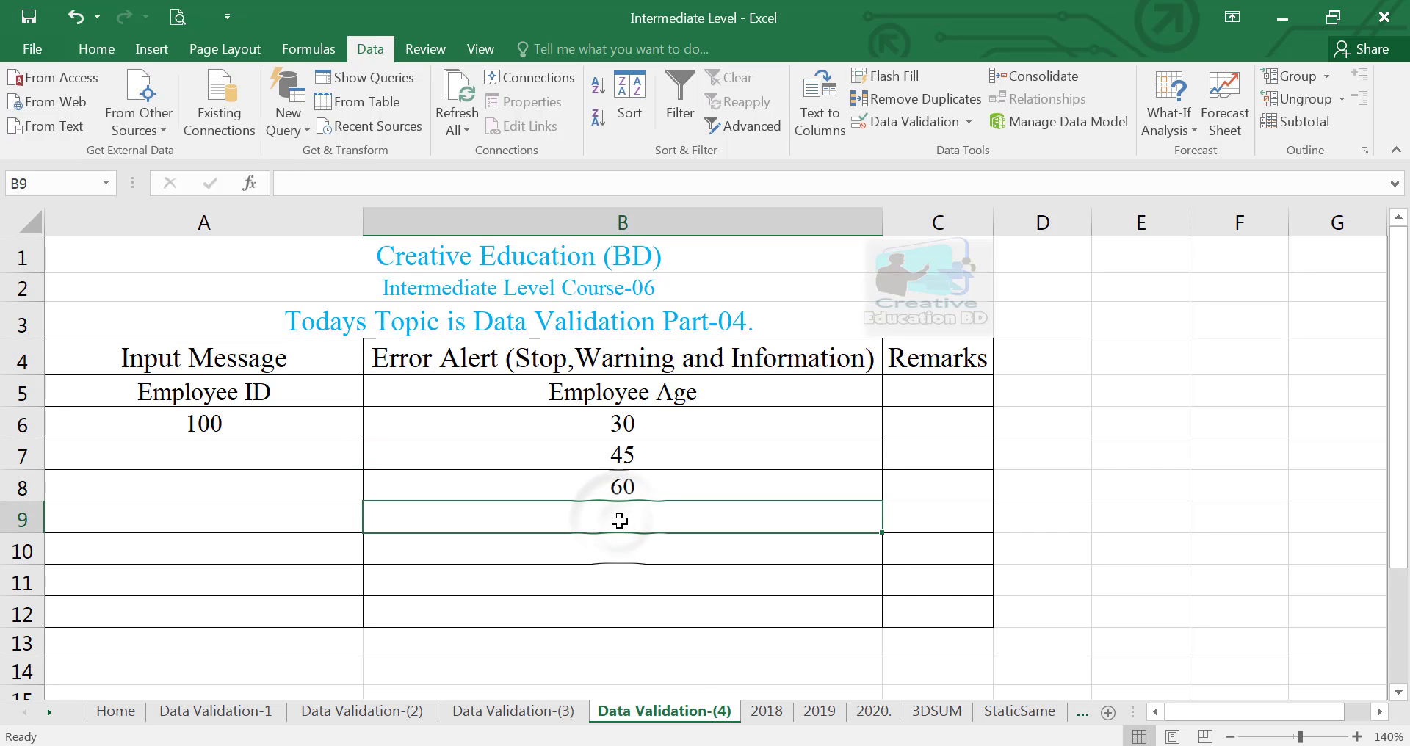
text(24)
key(Return)
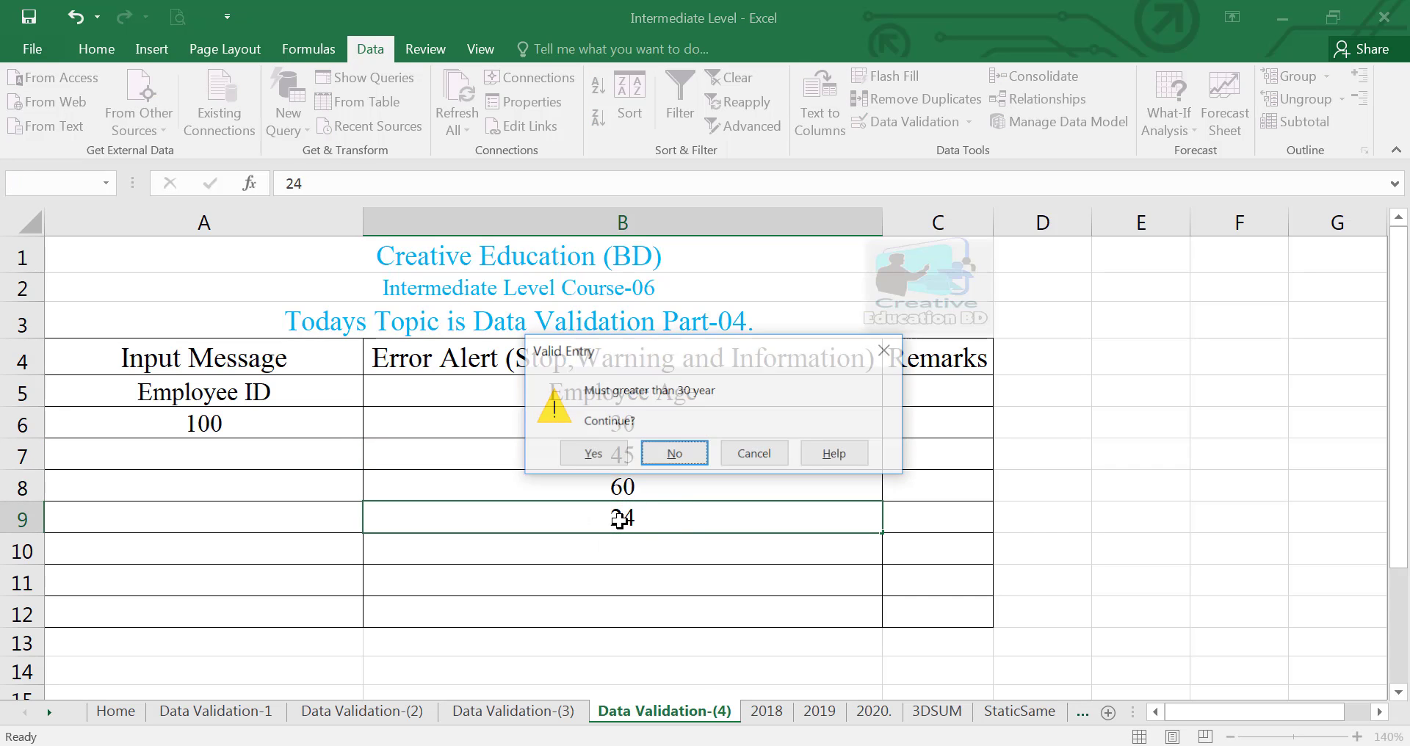
click(683, 452)
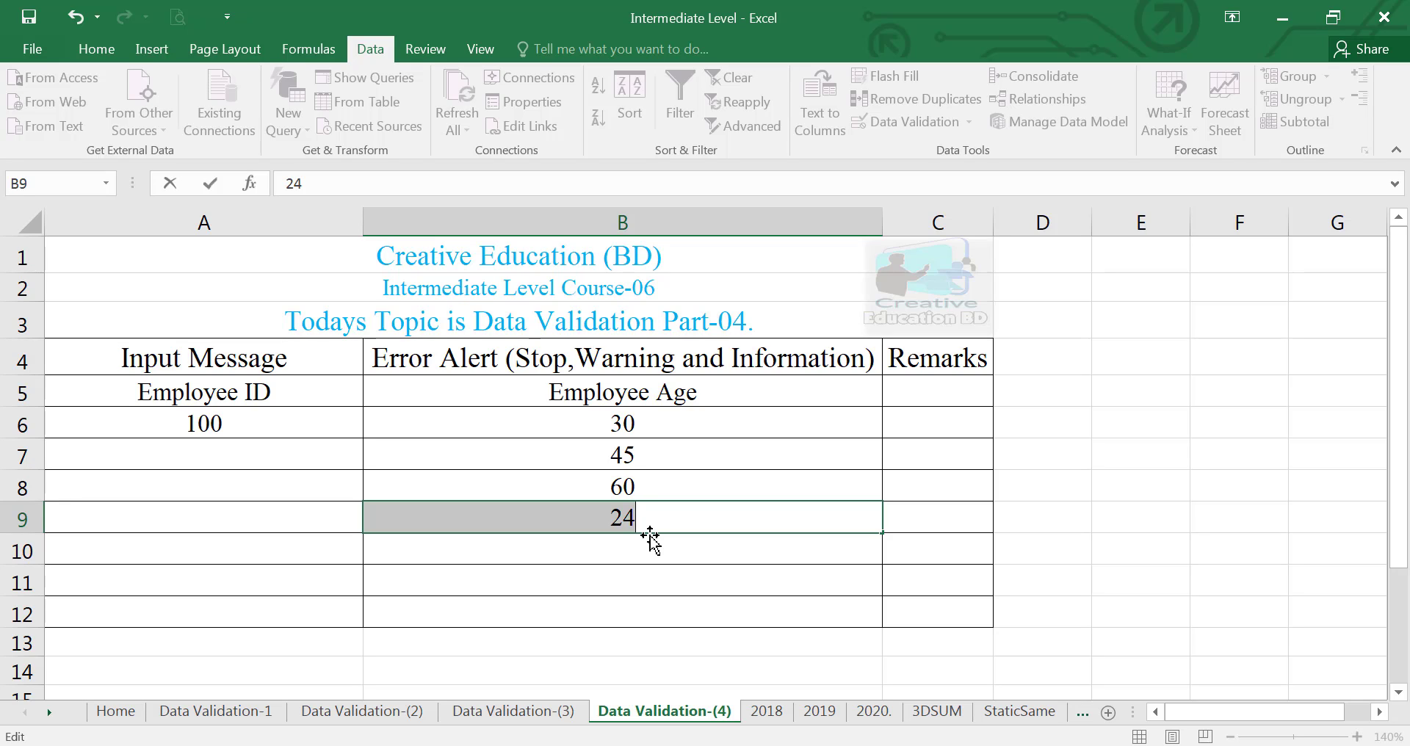
text(31)
key(Return)
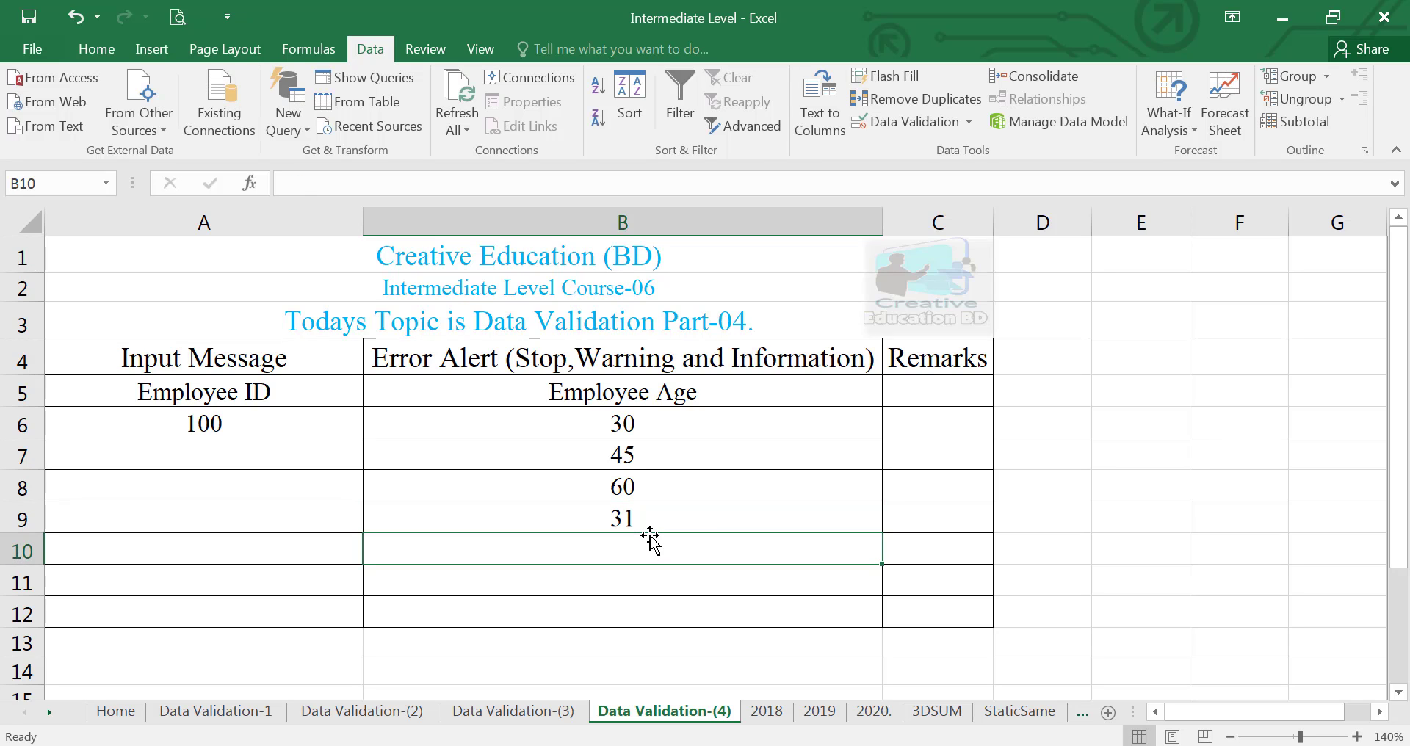
Enter the age 29 in cell B10 and choose to continue past the warning
text(29)
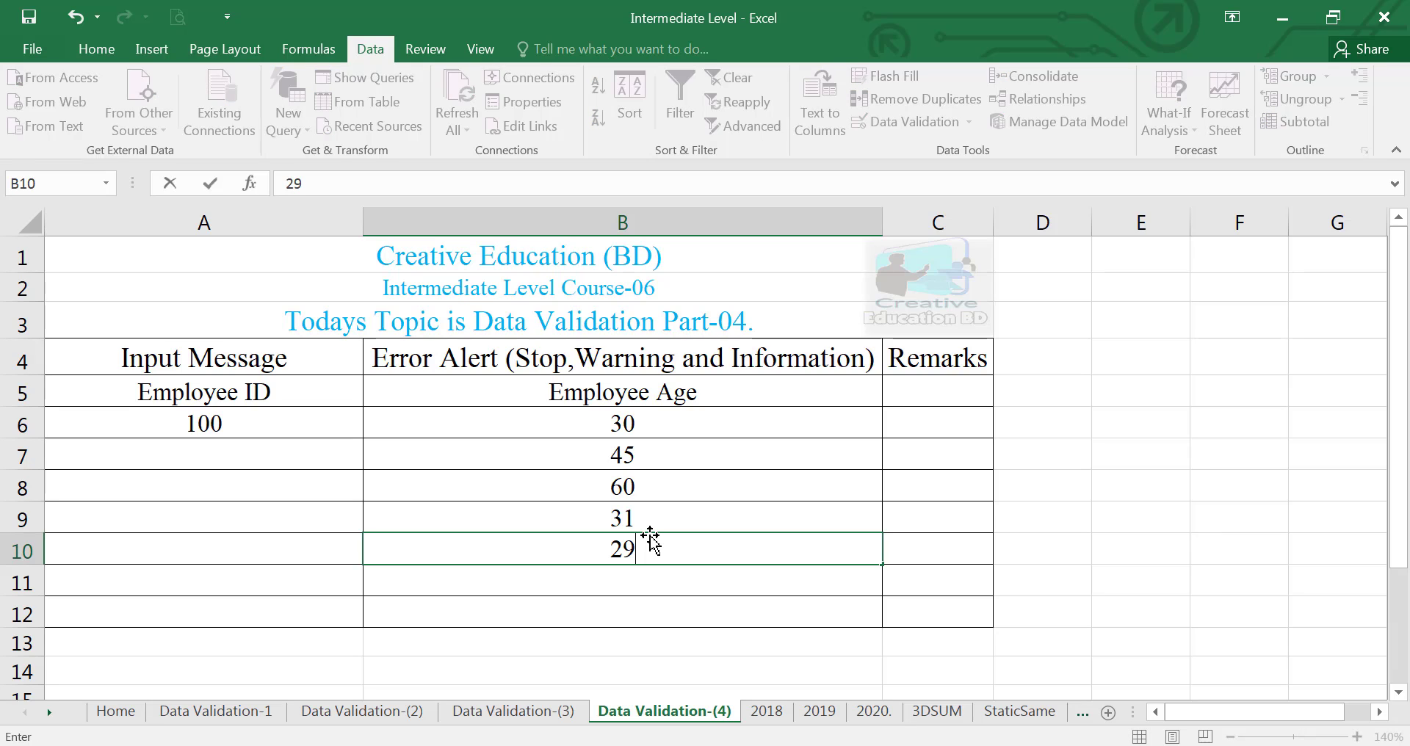
key(Return)
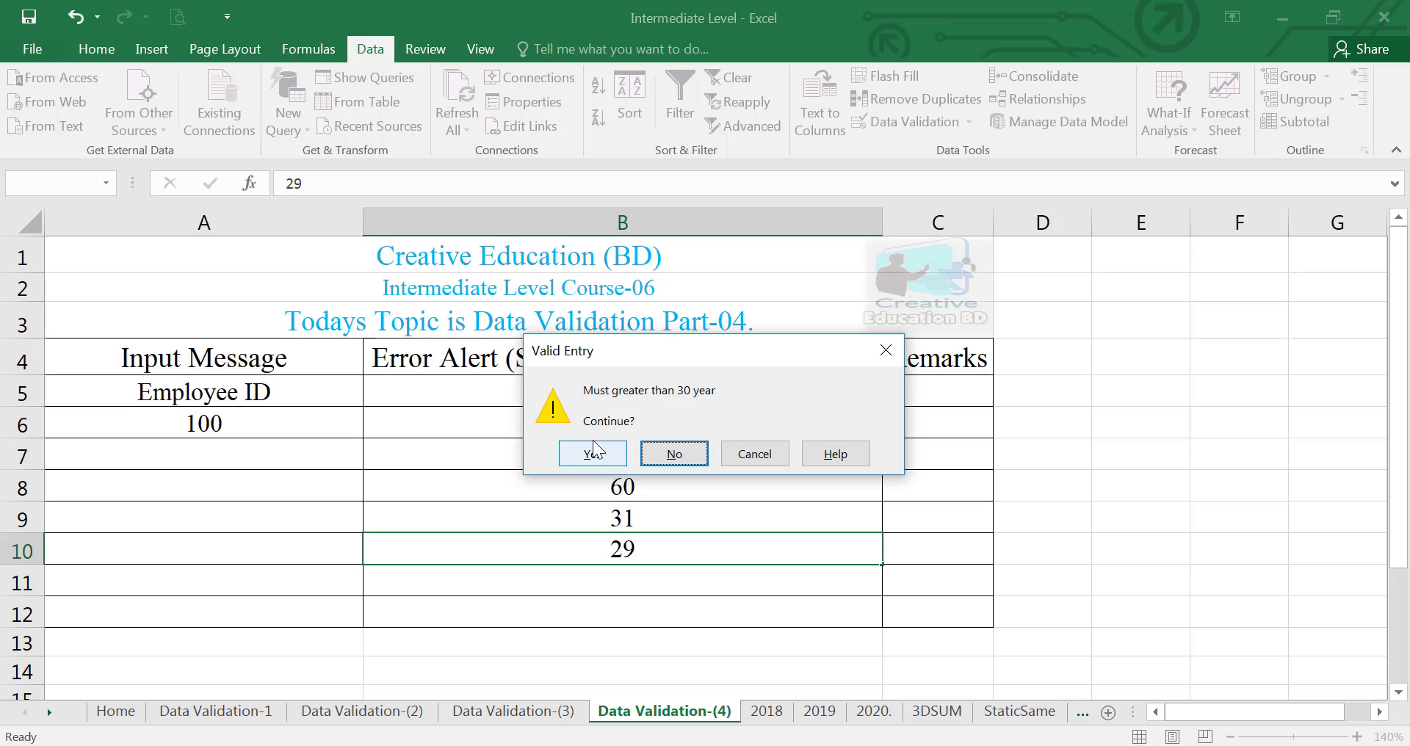
click(593, 451)
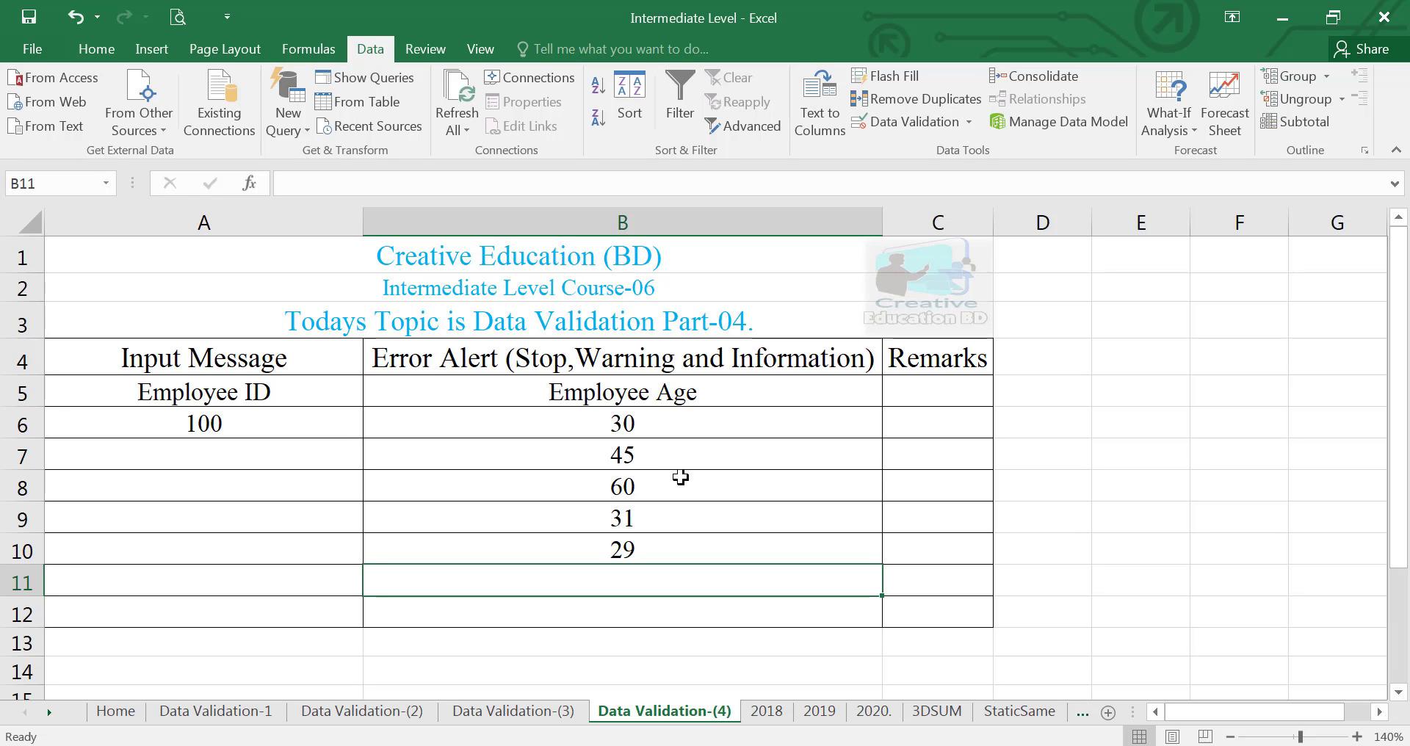
Clear all data validation from the Employee Age cells B6:B12 and delete the ages in them
drag(698, 424, 703, 595)
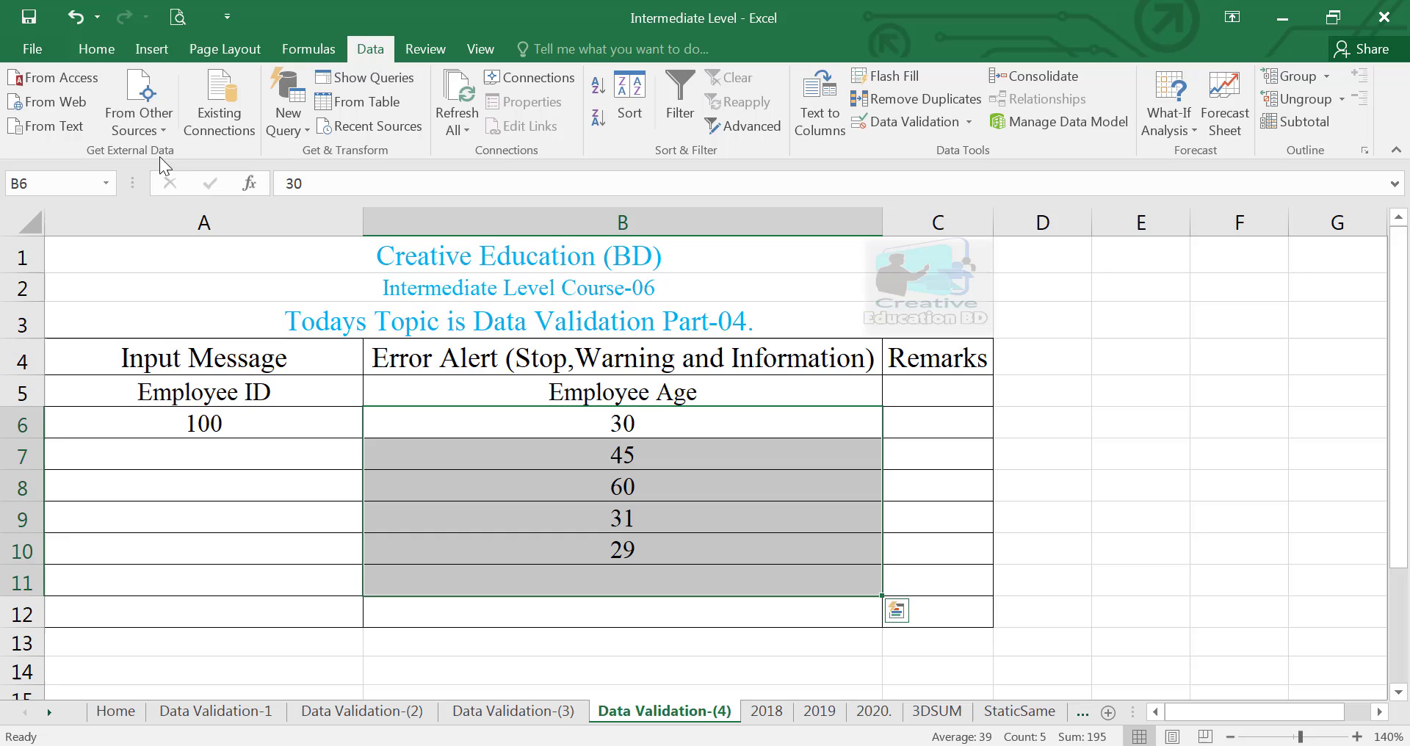
click(79, 51)
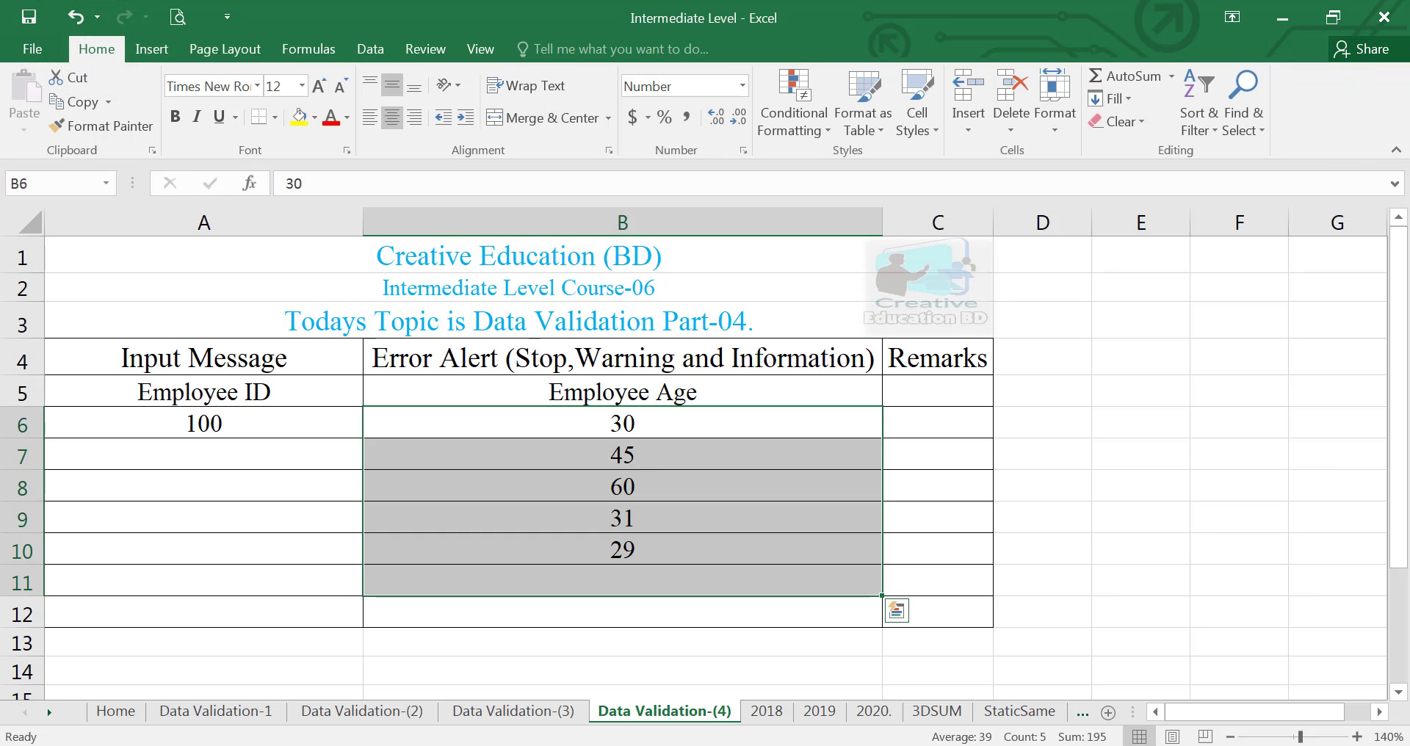
click(1238, 129)
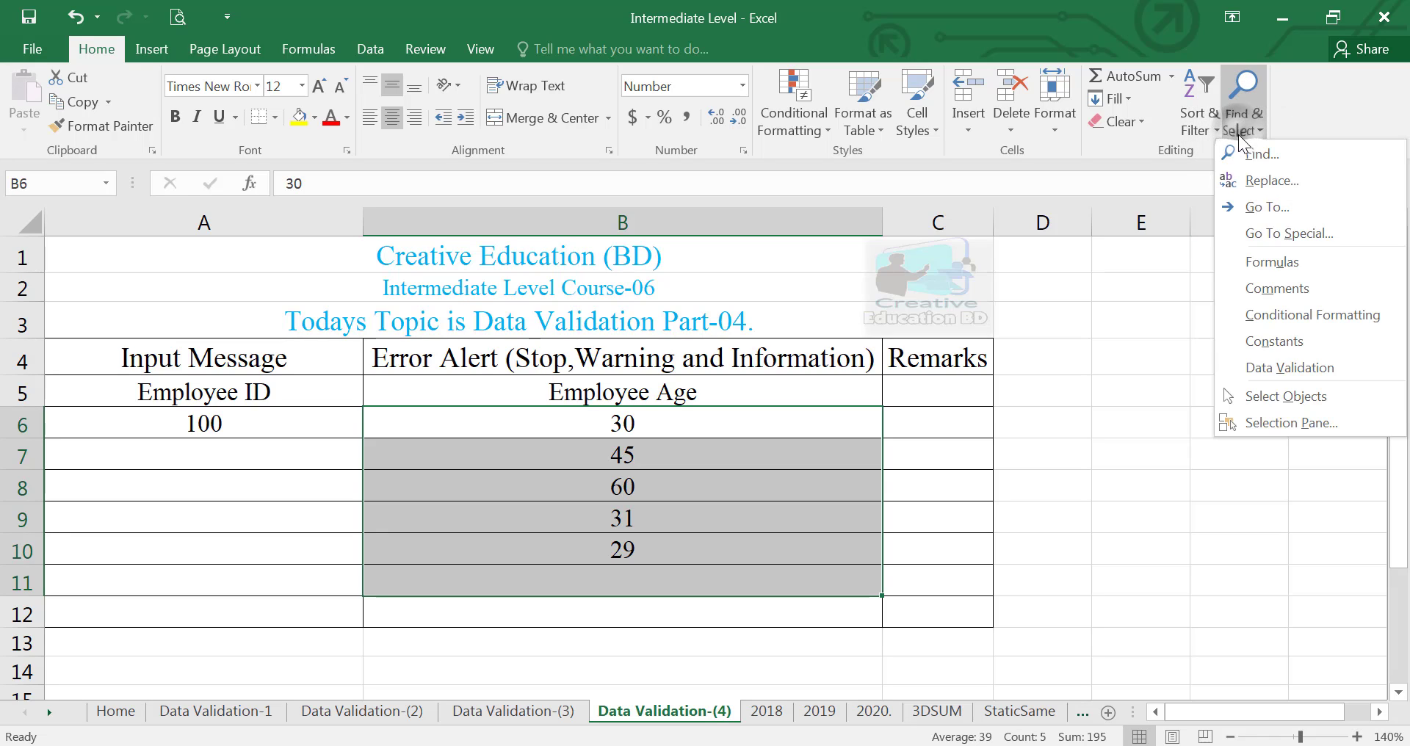
click(1312, 367)
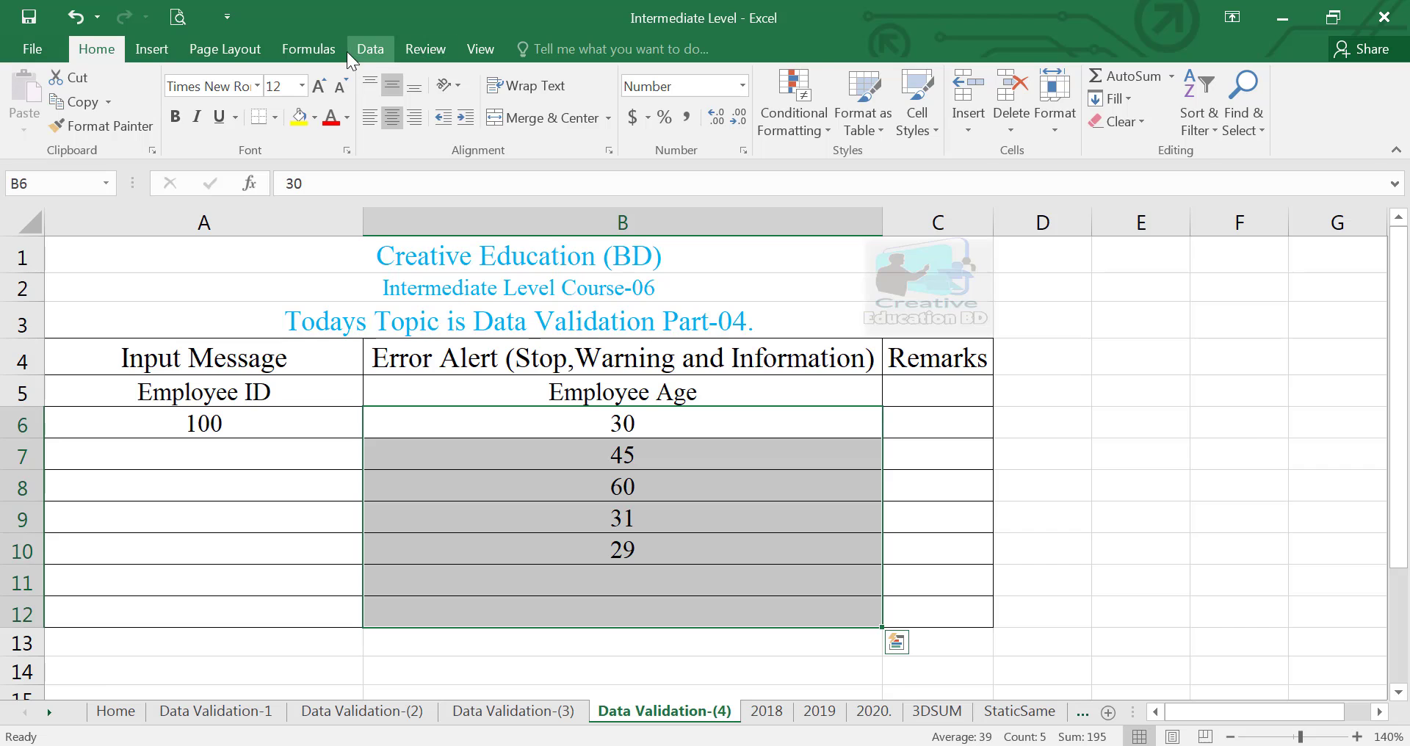
click(370, 49)
click(936, 123)
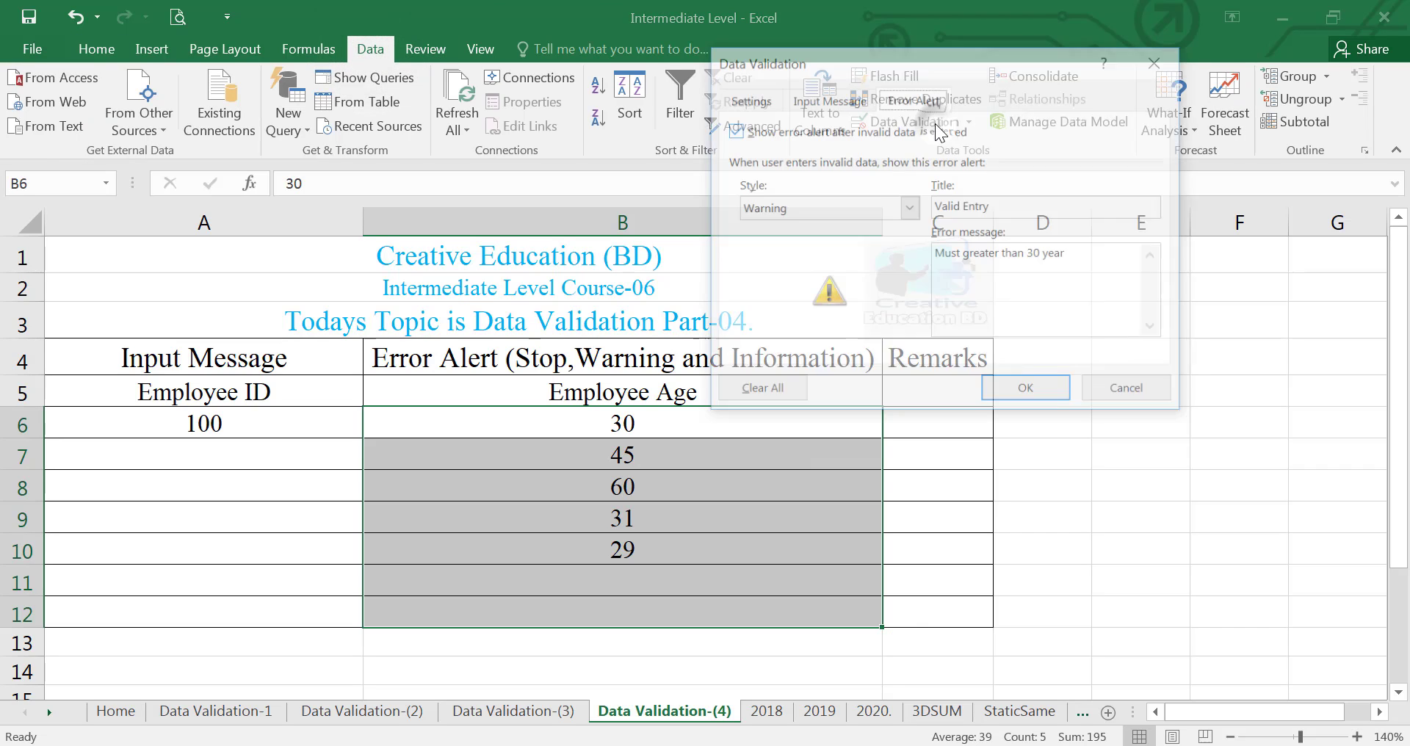
click(759, 393)
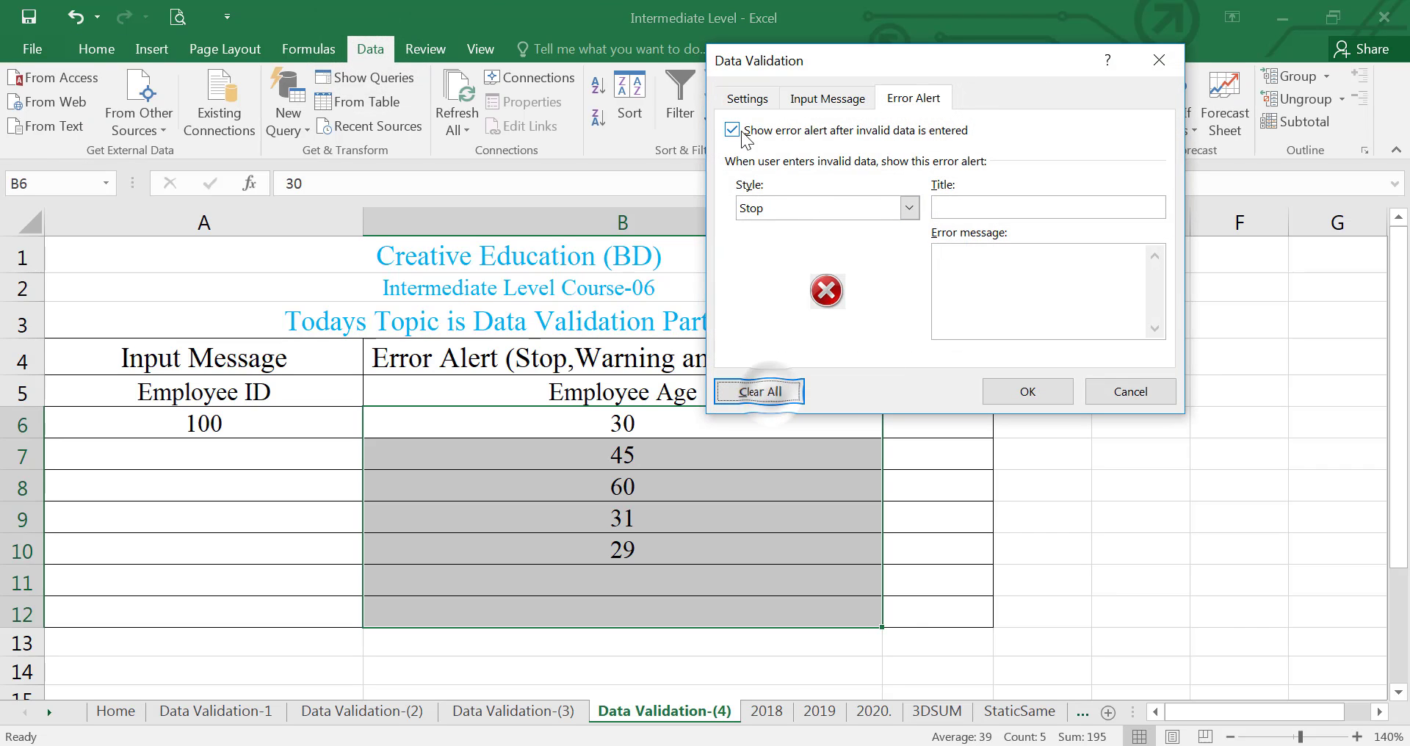
click(759, 393)
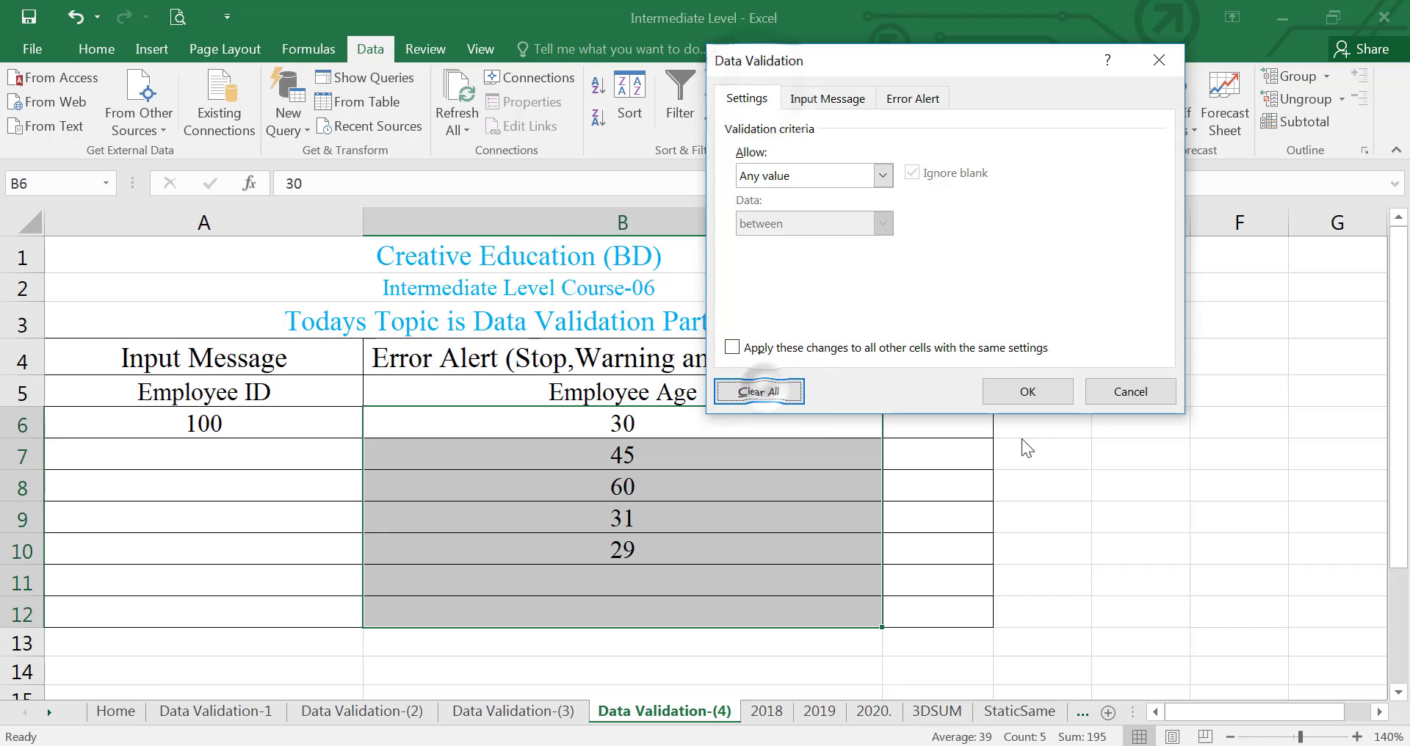
click(1028, 391)
drag(681, 421, 646, 643)
key(Delete)
Set a data validation rule on B6:B12 allowing only whole numbers greater than 35
drag(668, 428, 664, 614)
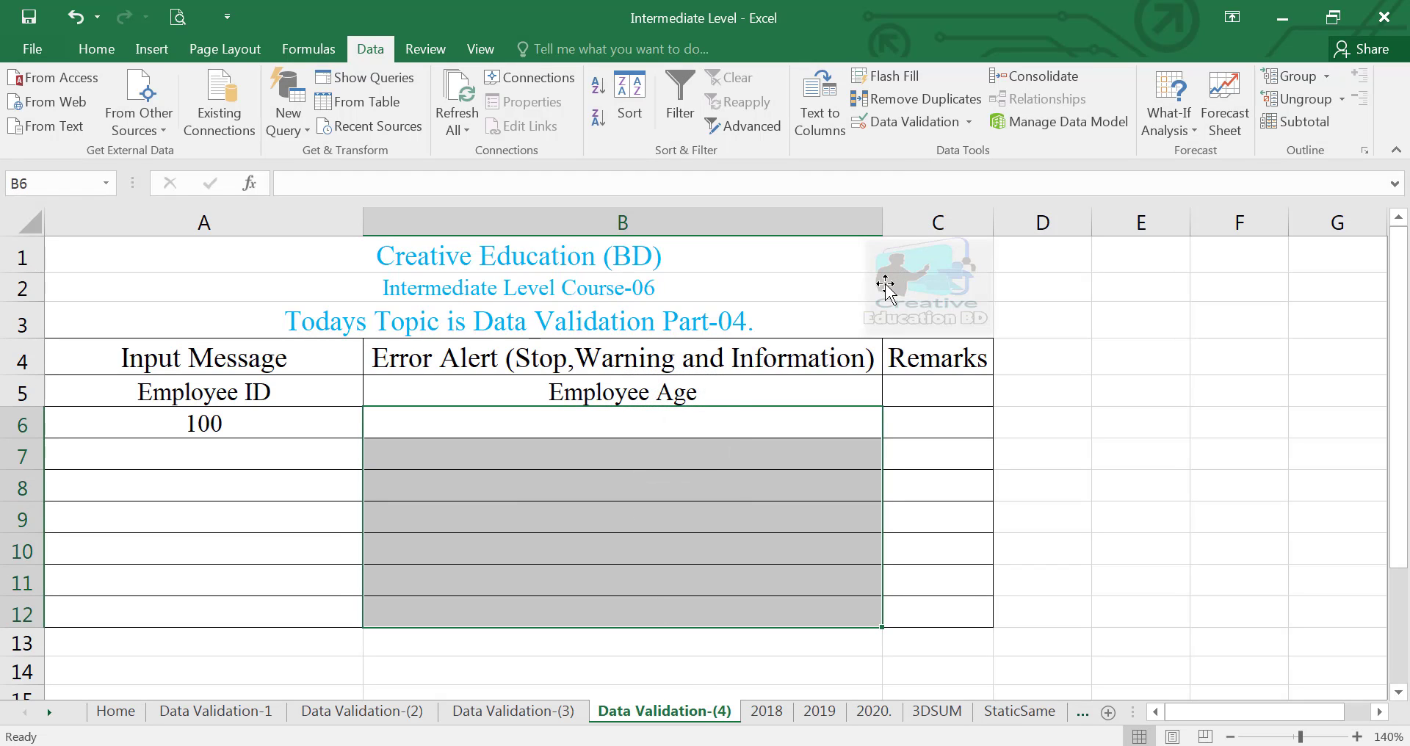
click(908, 122)
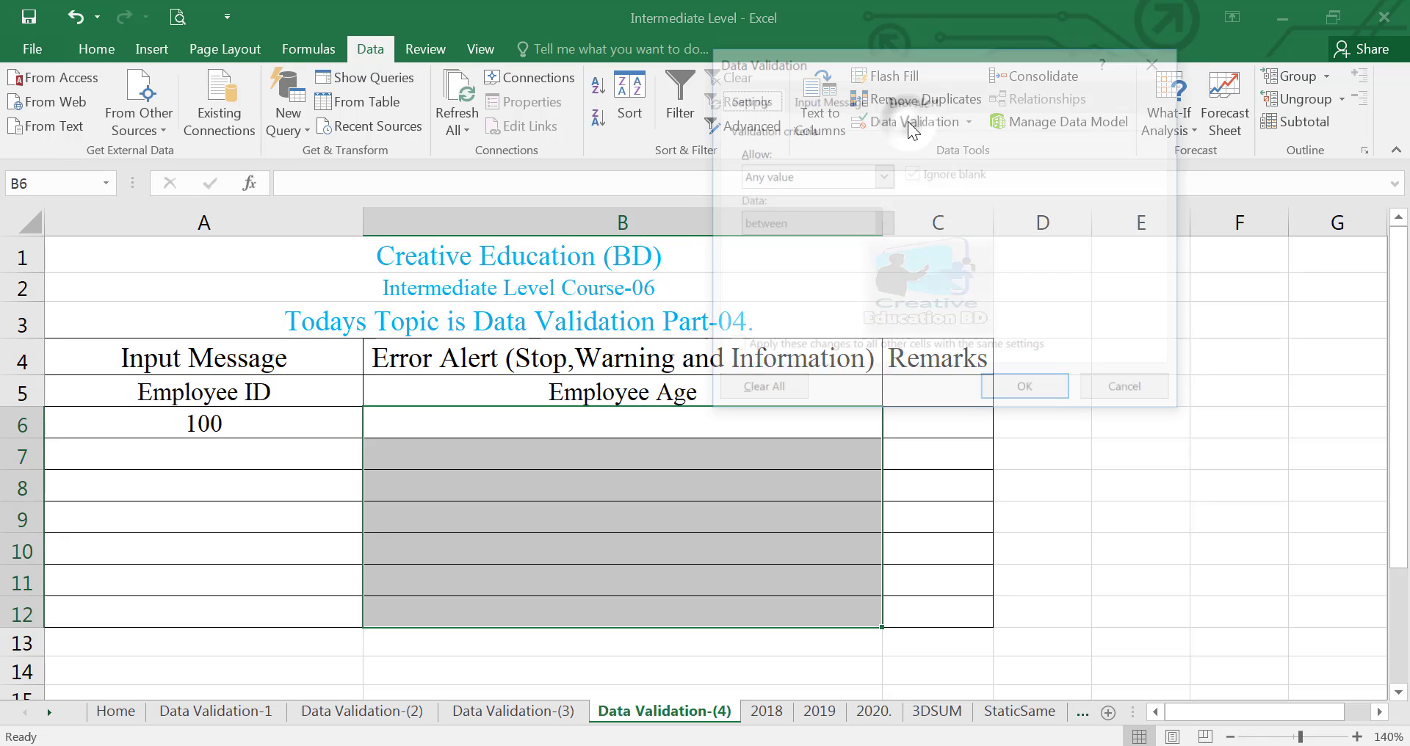
click(879, 175)
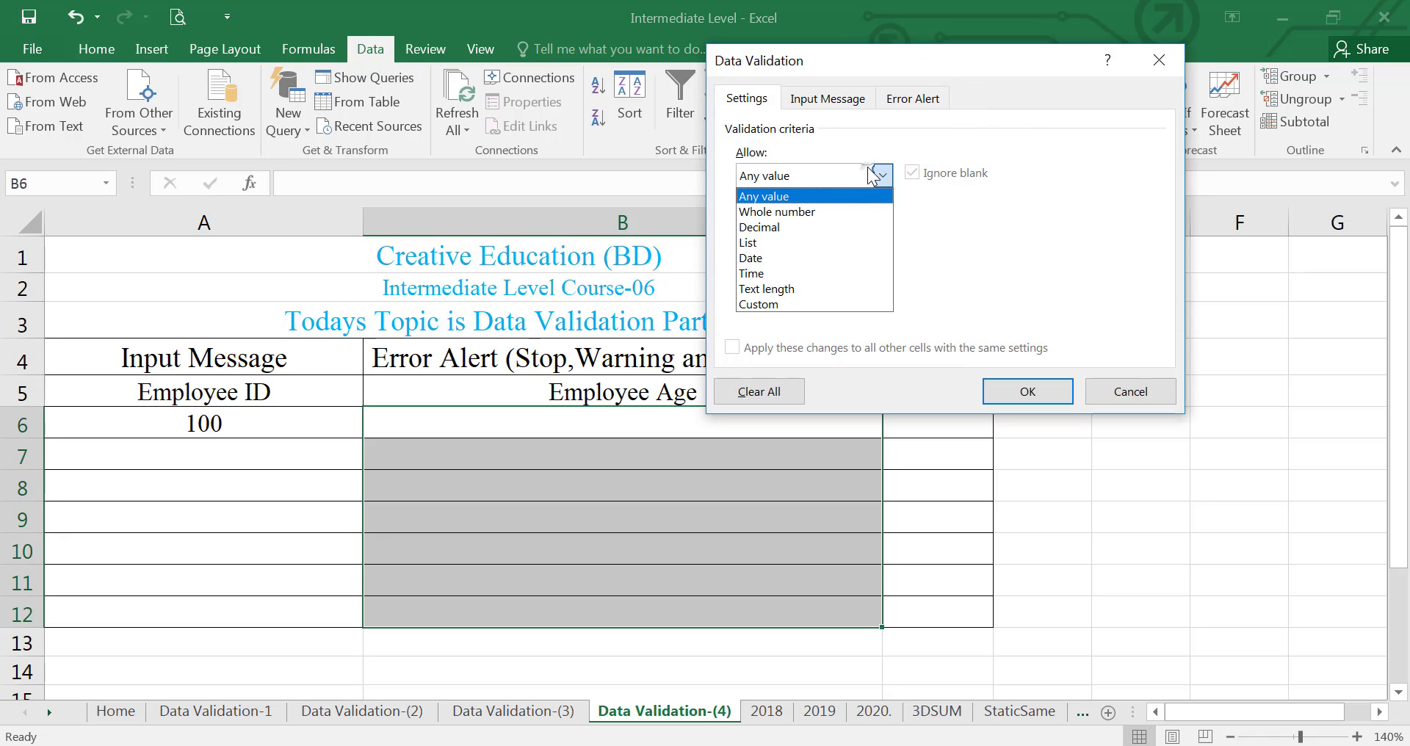
click(797, 211)
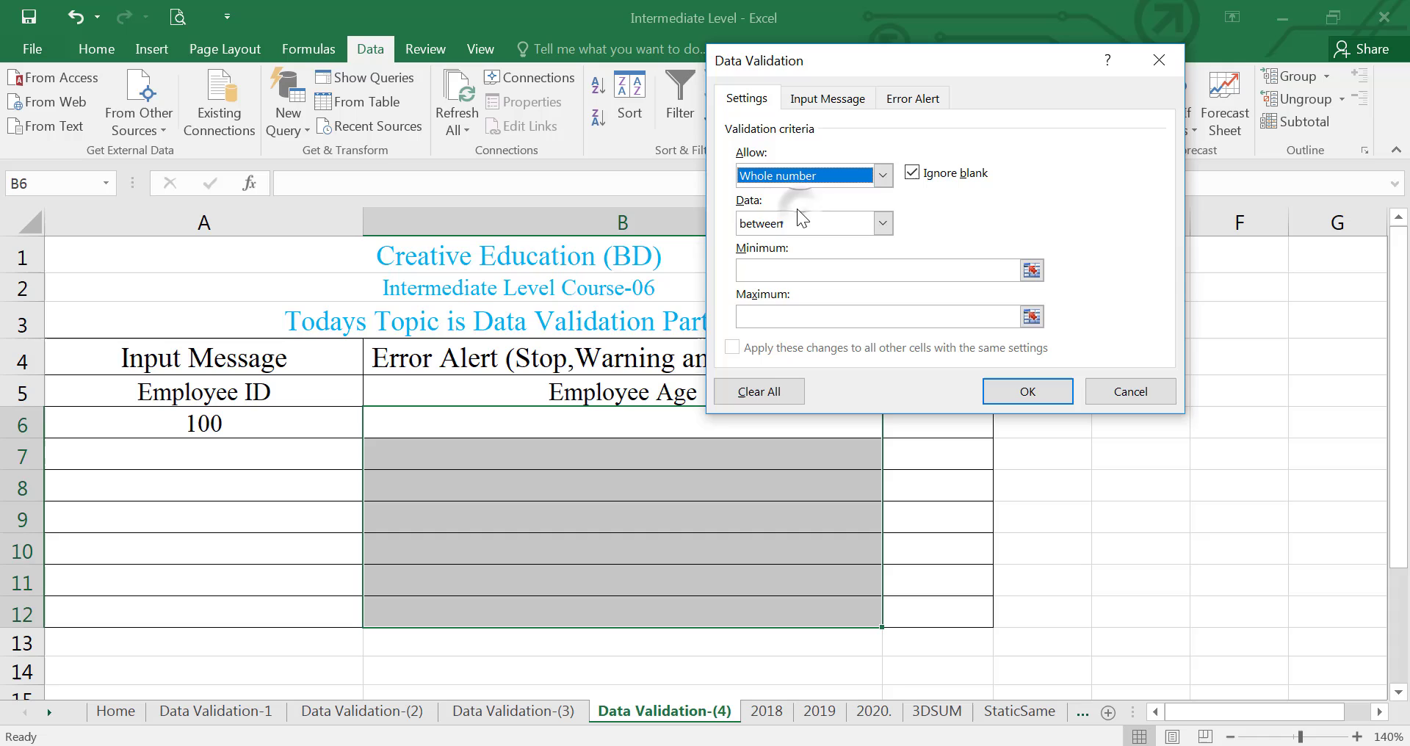
click(871, 230)
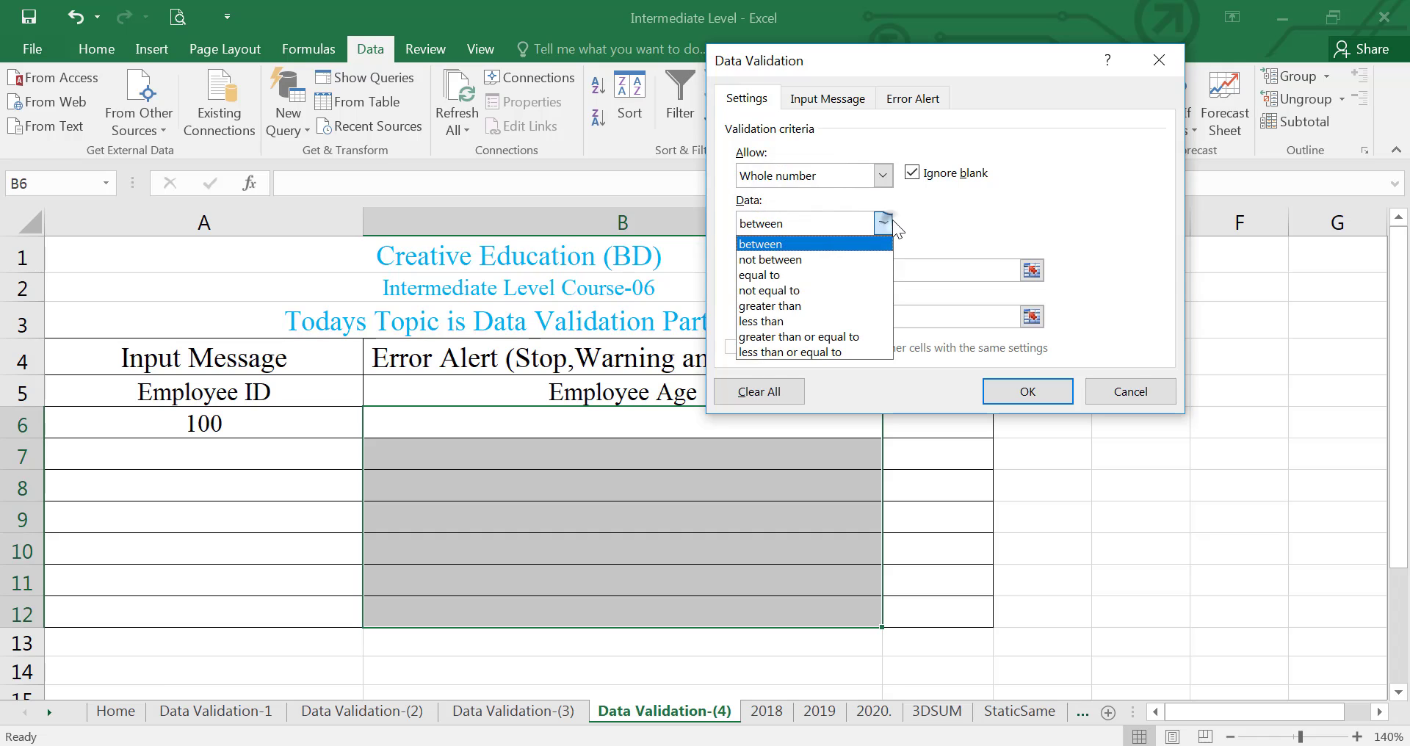
click(783, 306)
click(795, 271)
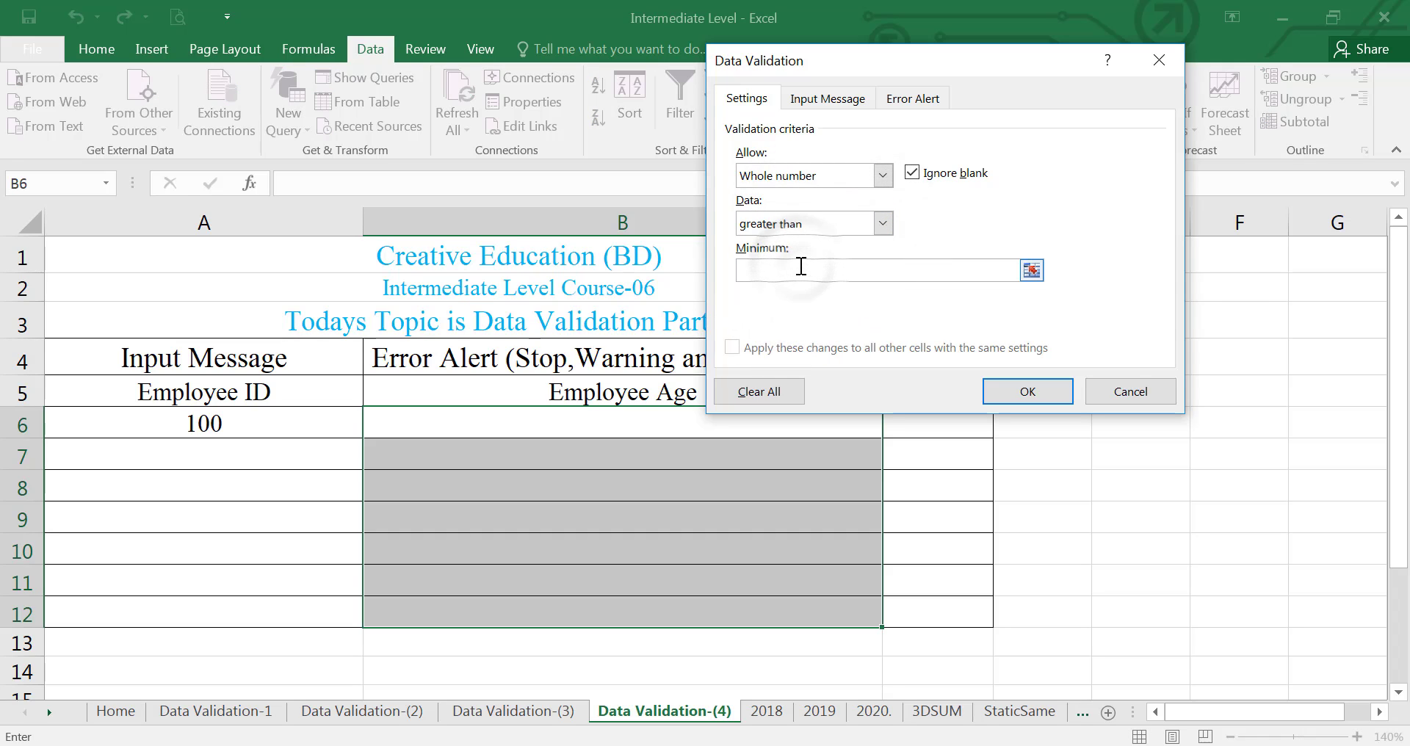
text(3)
text(0)
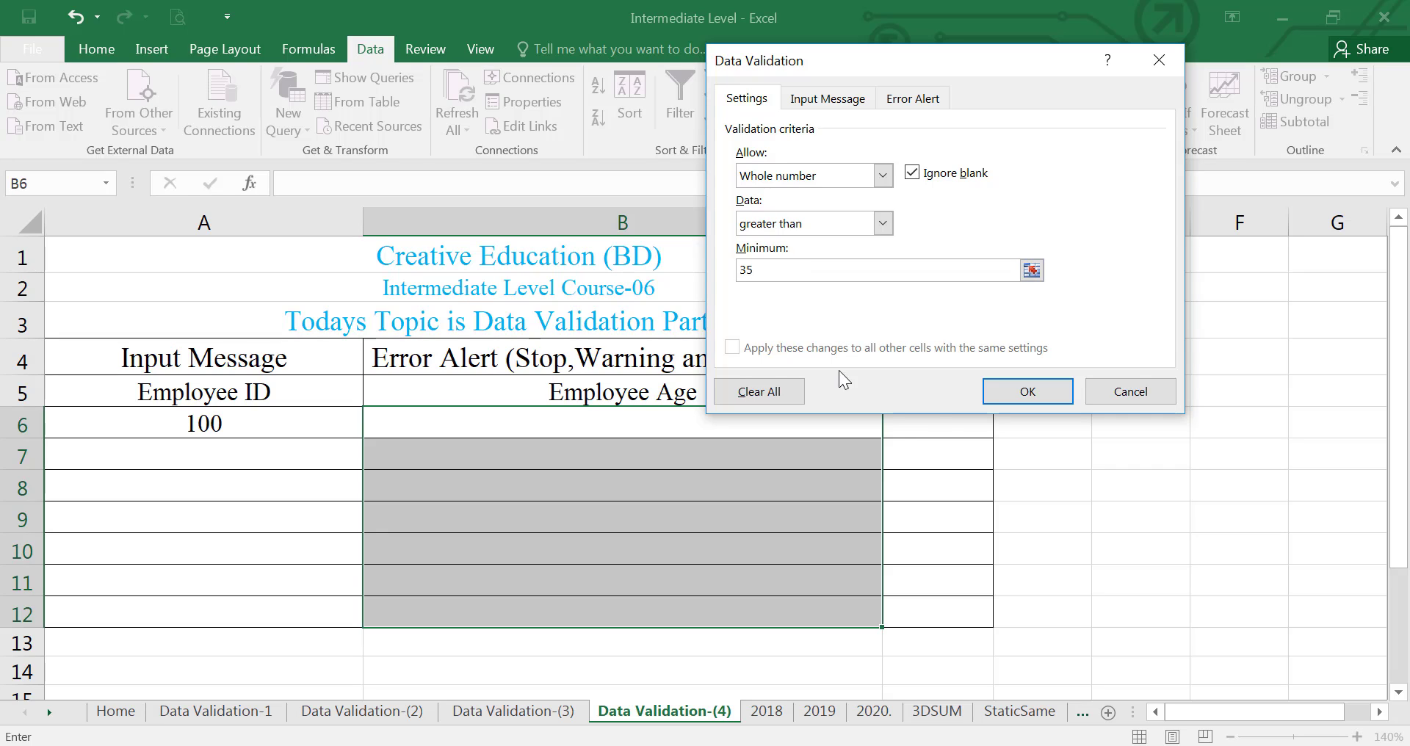
Give the rule an Information error alert titled "Inform" with the message "Need greater tahn 35 year", and apply the validation
click(913, 100)
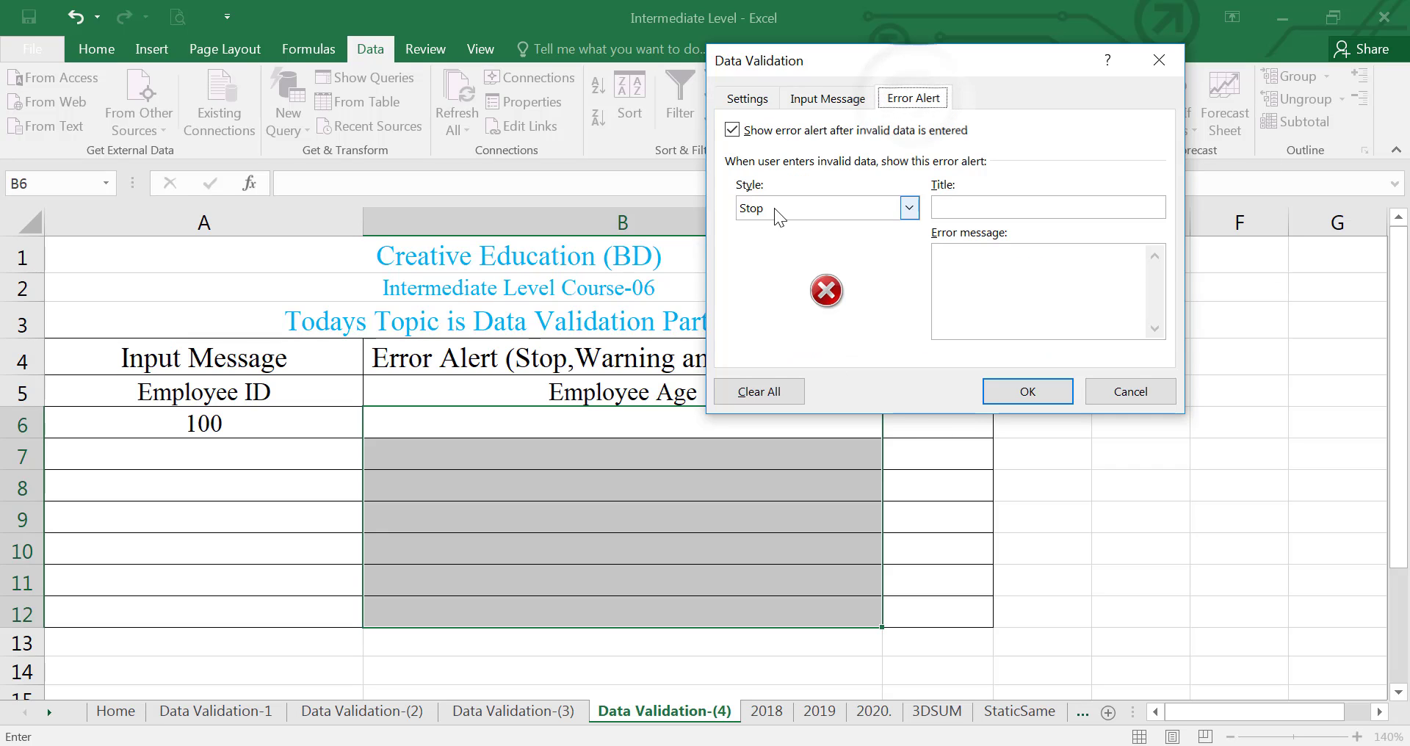
click(902, 208)
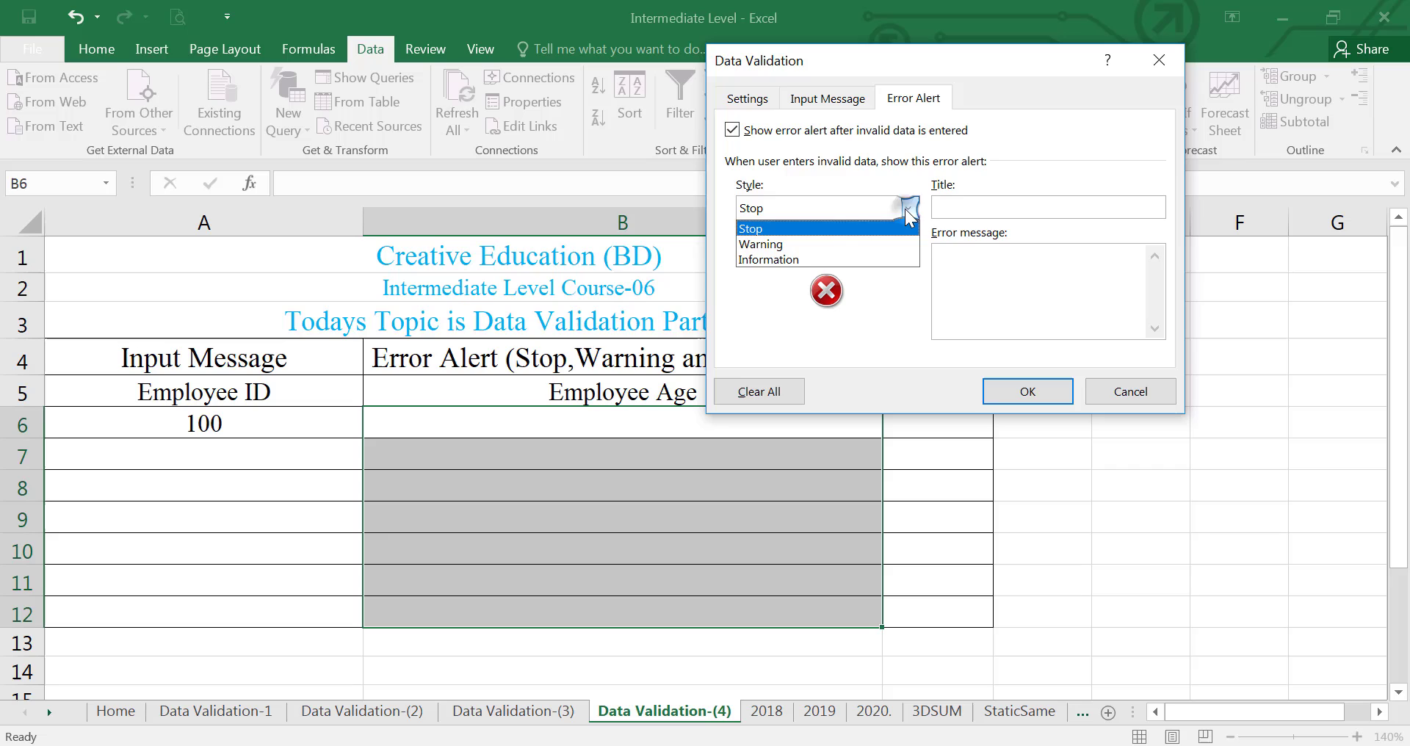
click(791, 259)
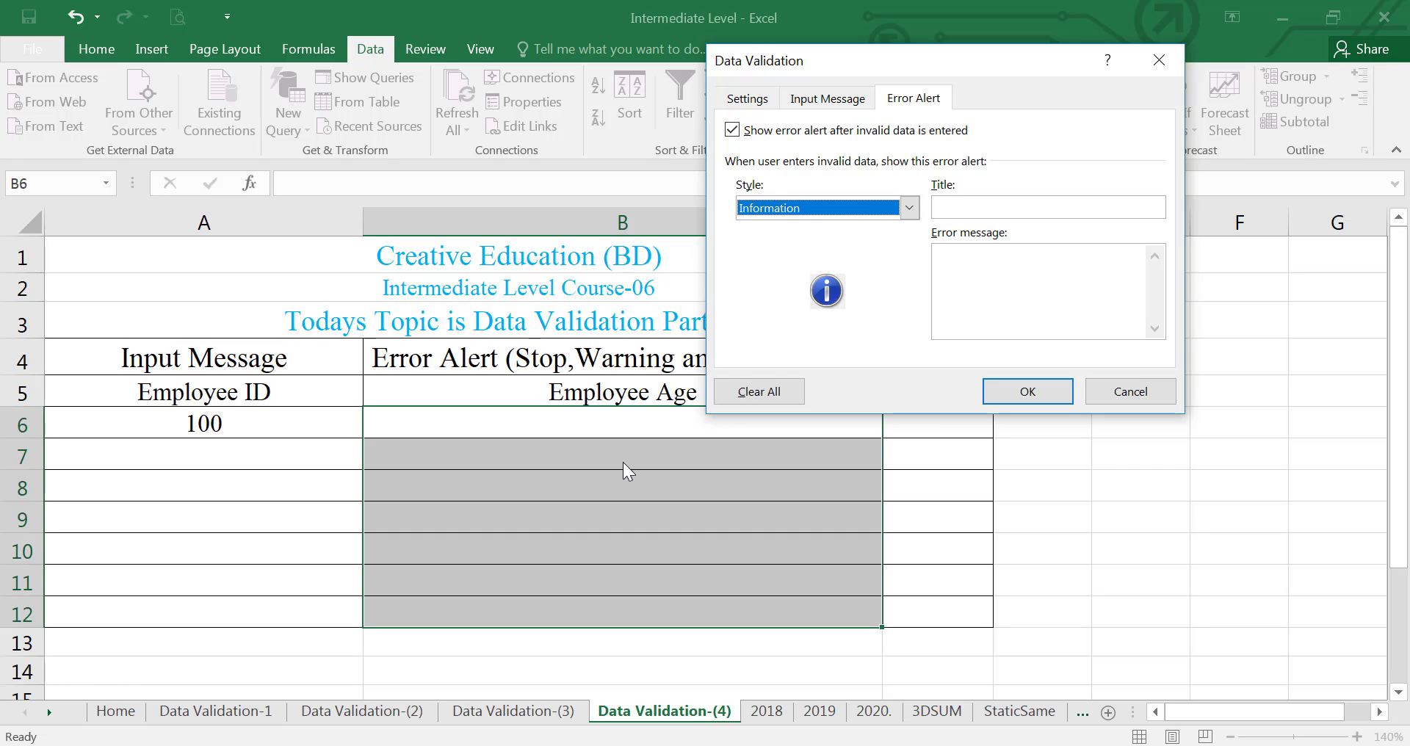
click(958, 213)
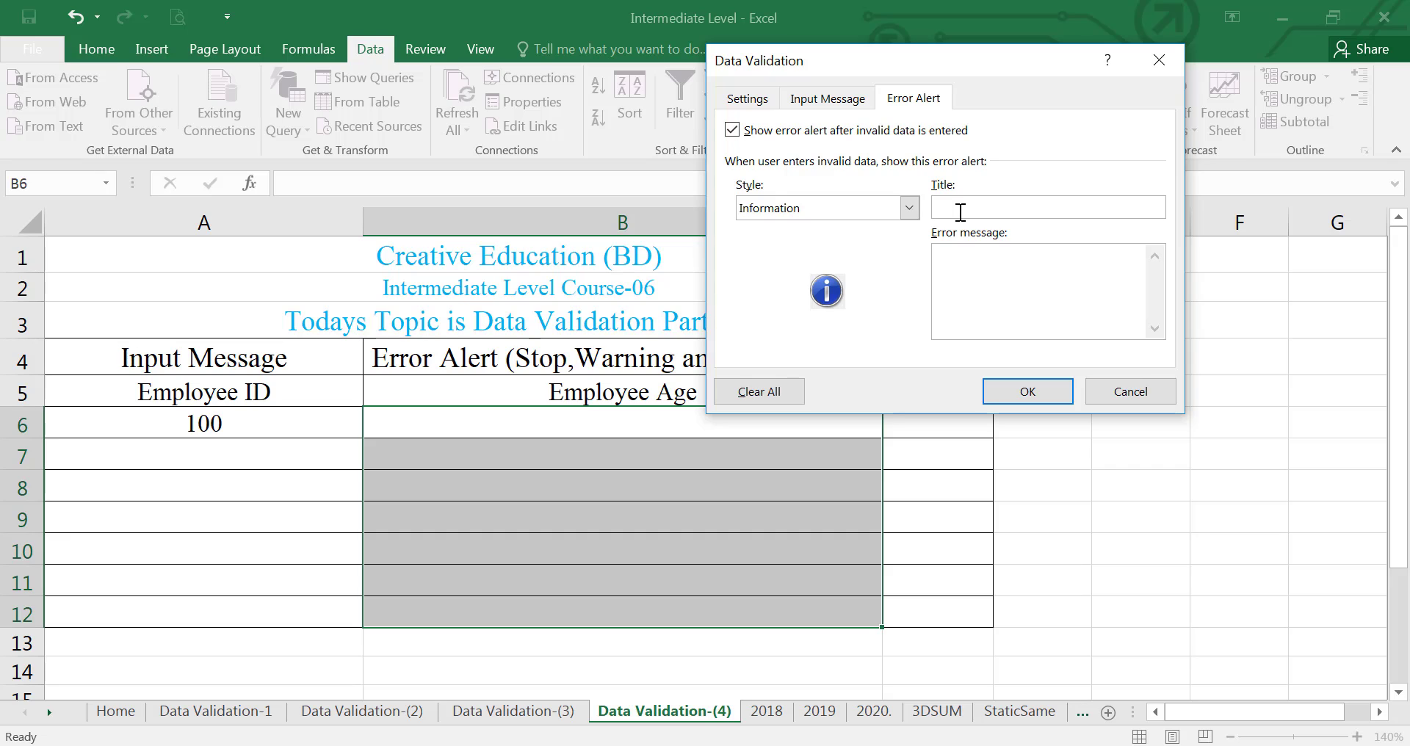
text(In)
text(form)
text(tah)
text(n )
text(35 )
text(year)
click(1035, 390)
Enter the age 36 in cell B6 and 33 in cell B7, accepting the second value at the information alert
click(654, 415)
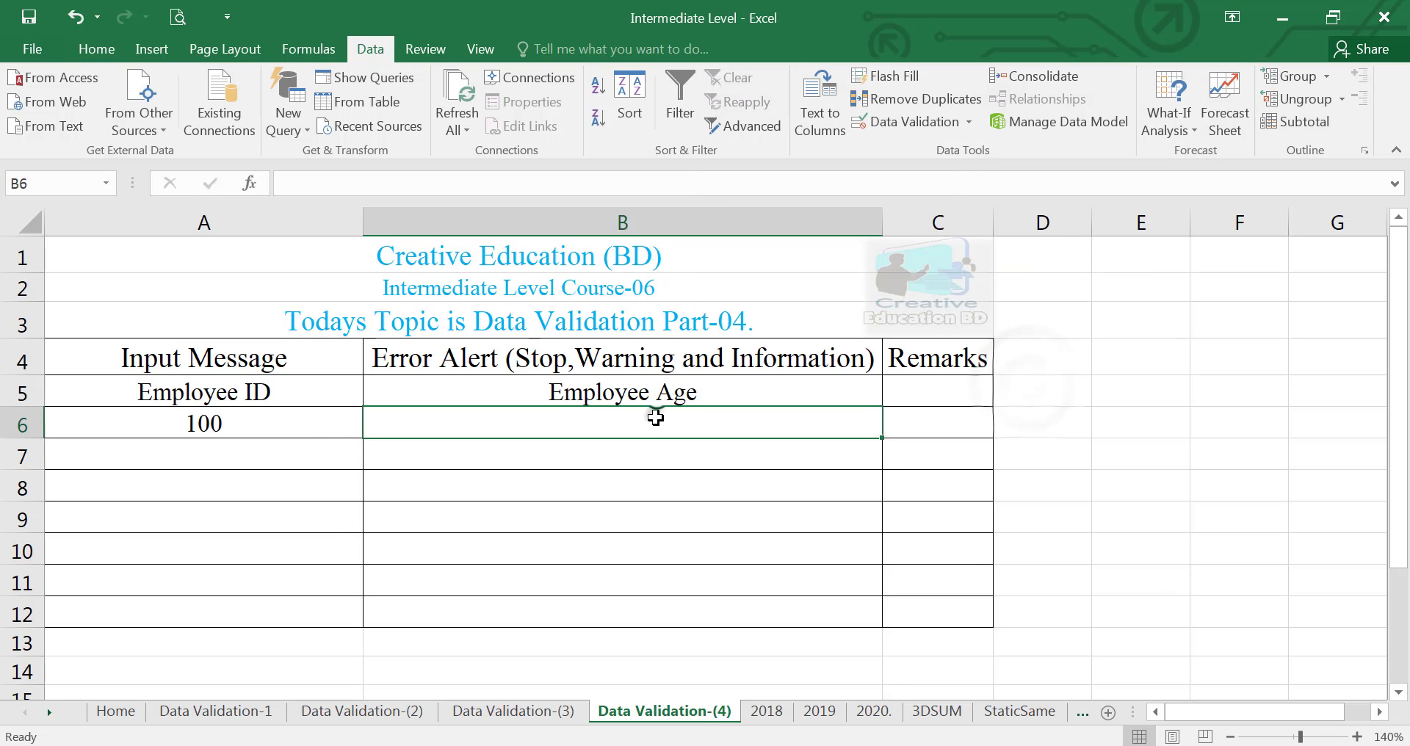
text(36)
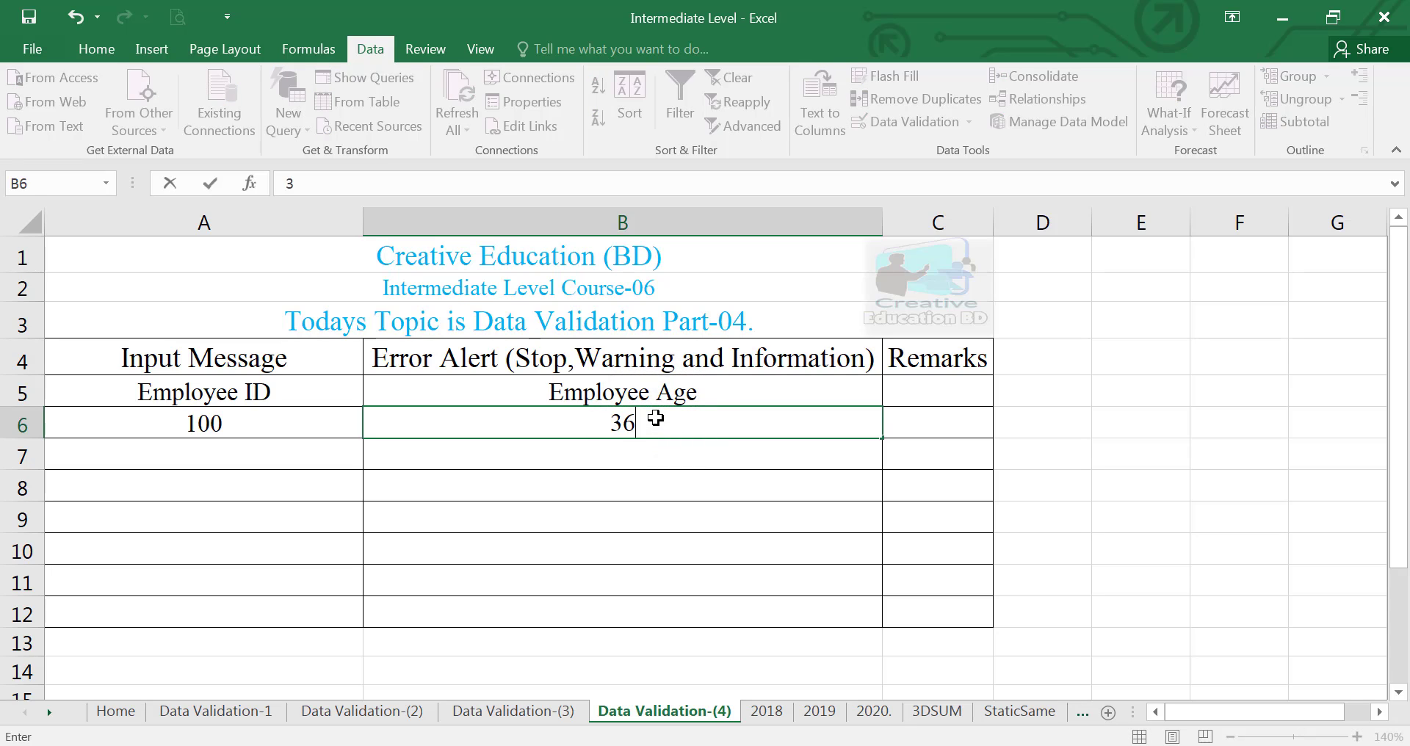
key(Return)
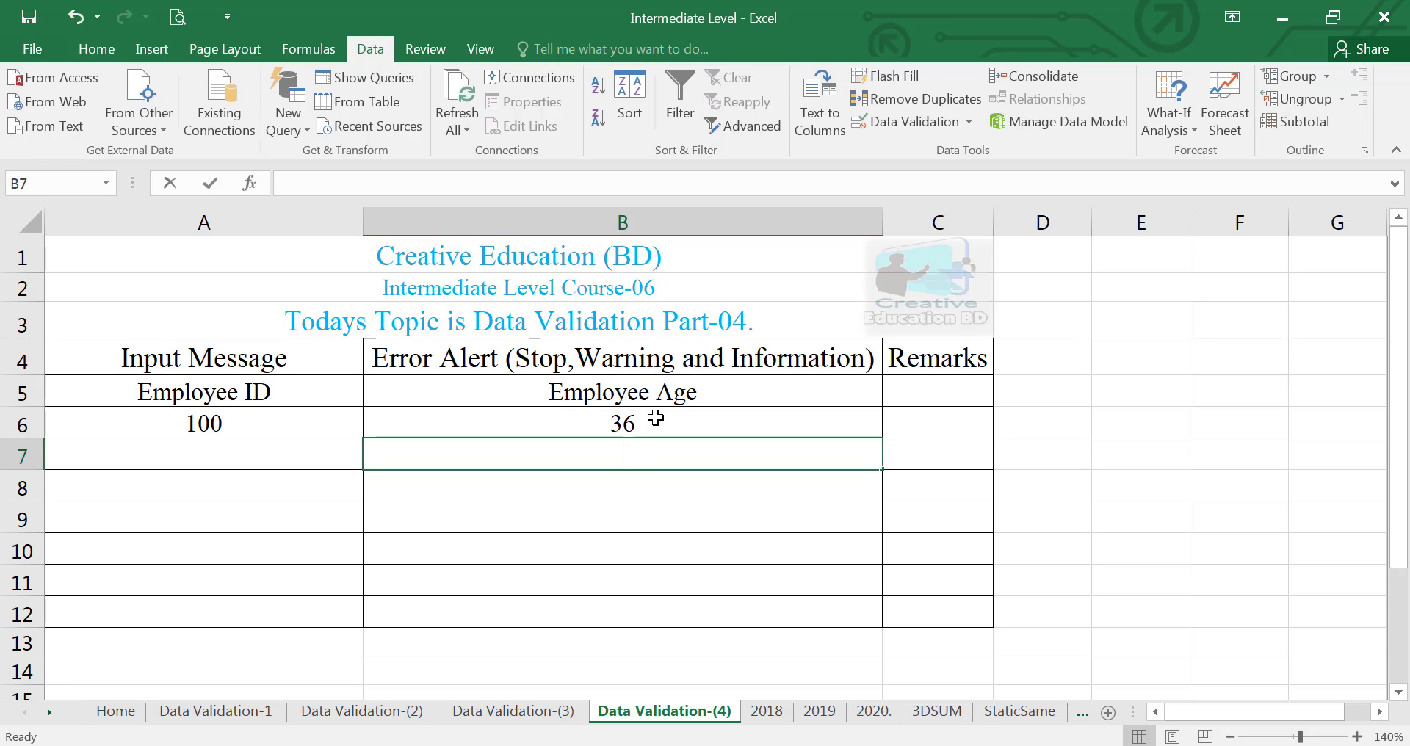
text(33)
key(Return)
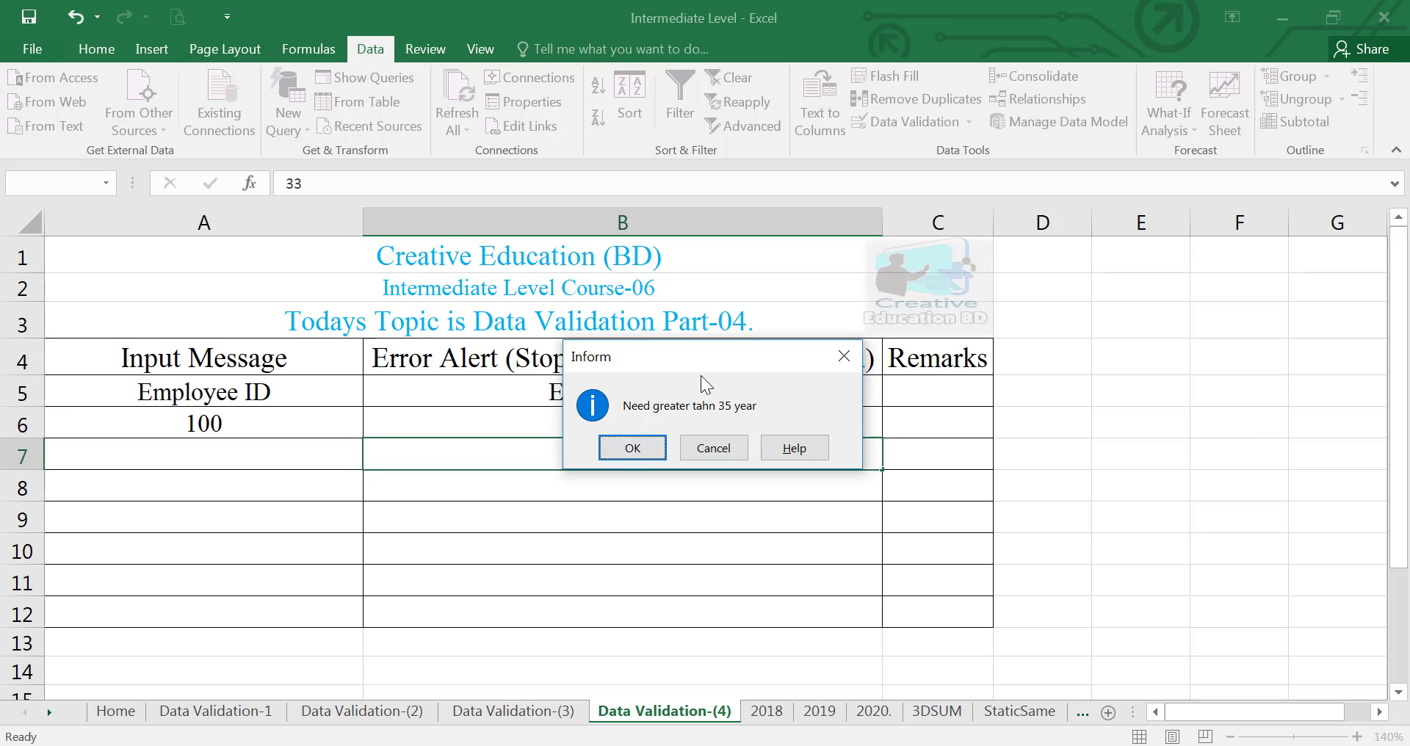
drag(701, 367, 911, 399)
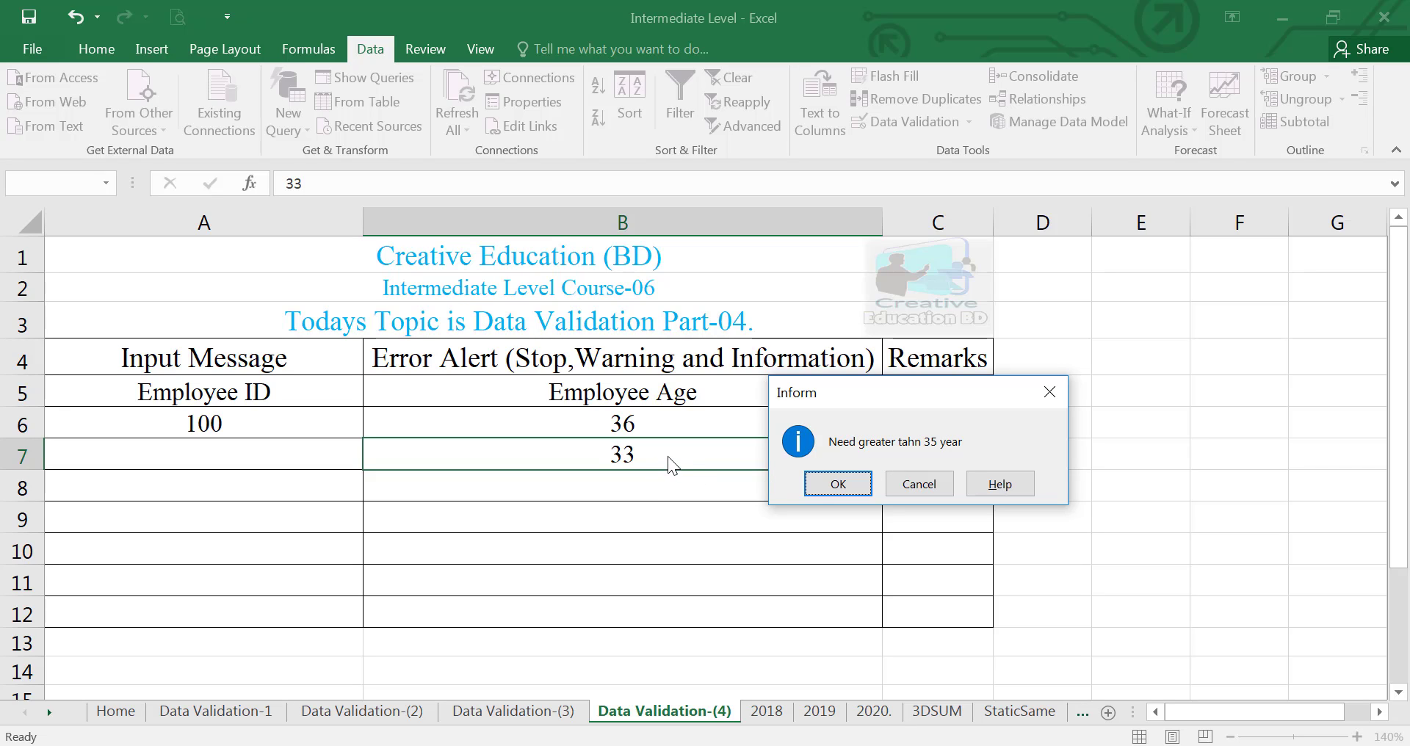
click(837, 485)
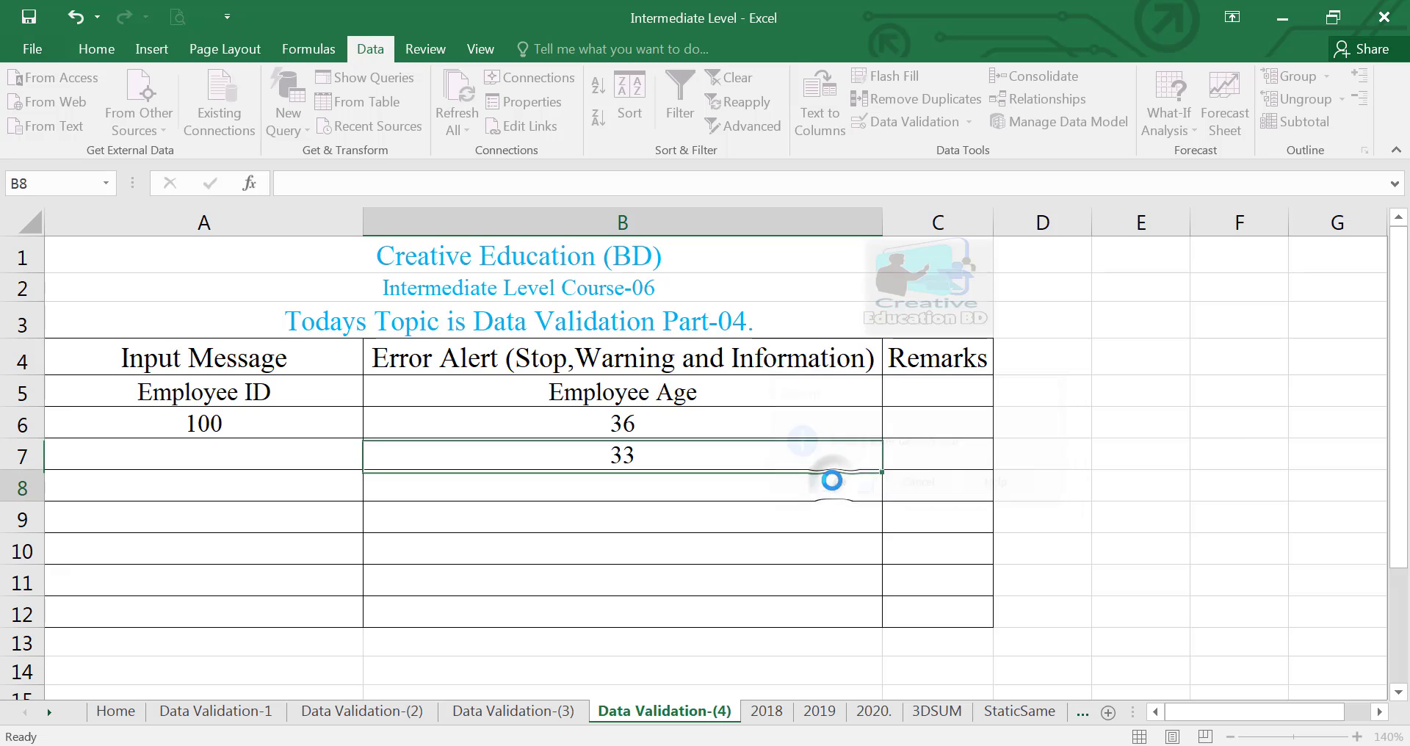
Enter the age 25 in cell B8 and accept it at the information alert
text(25)
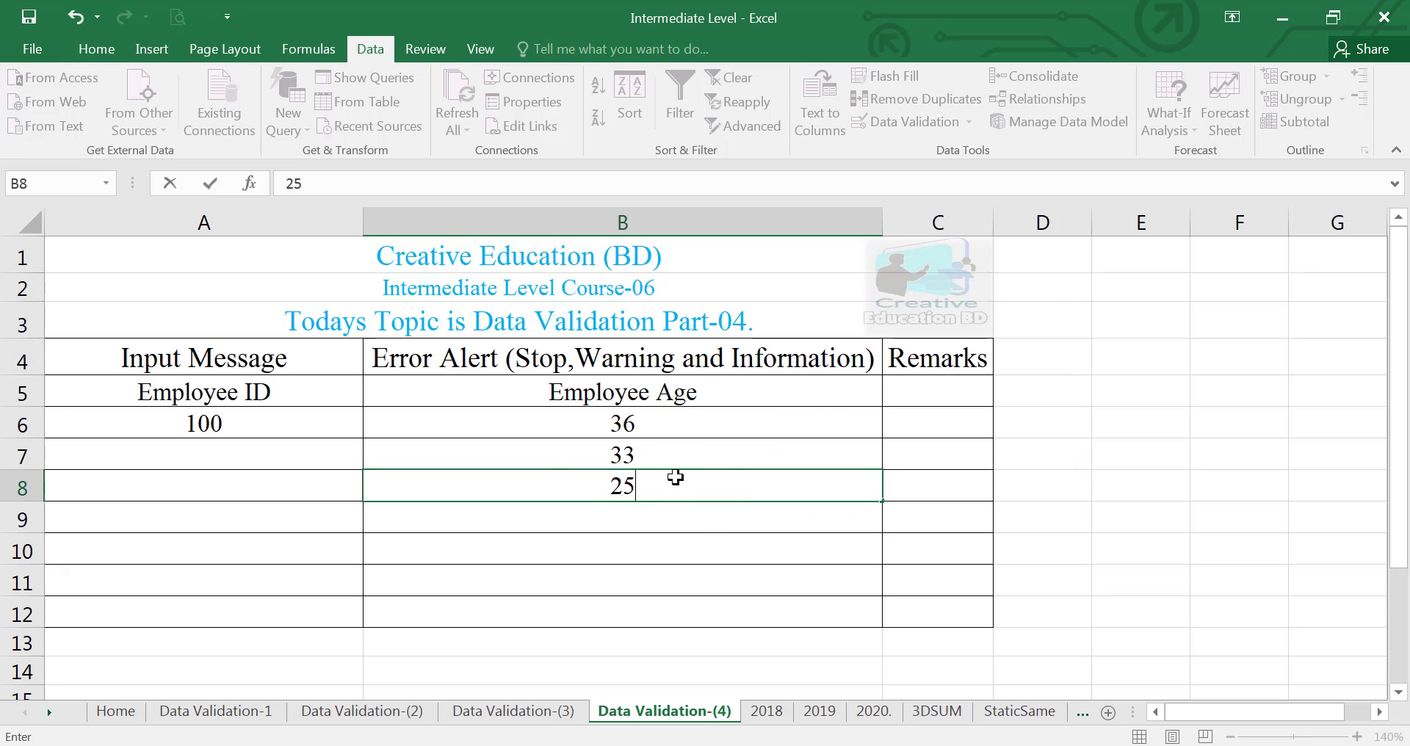
key(Return)
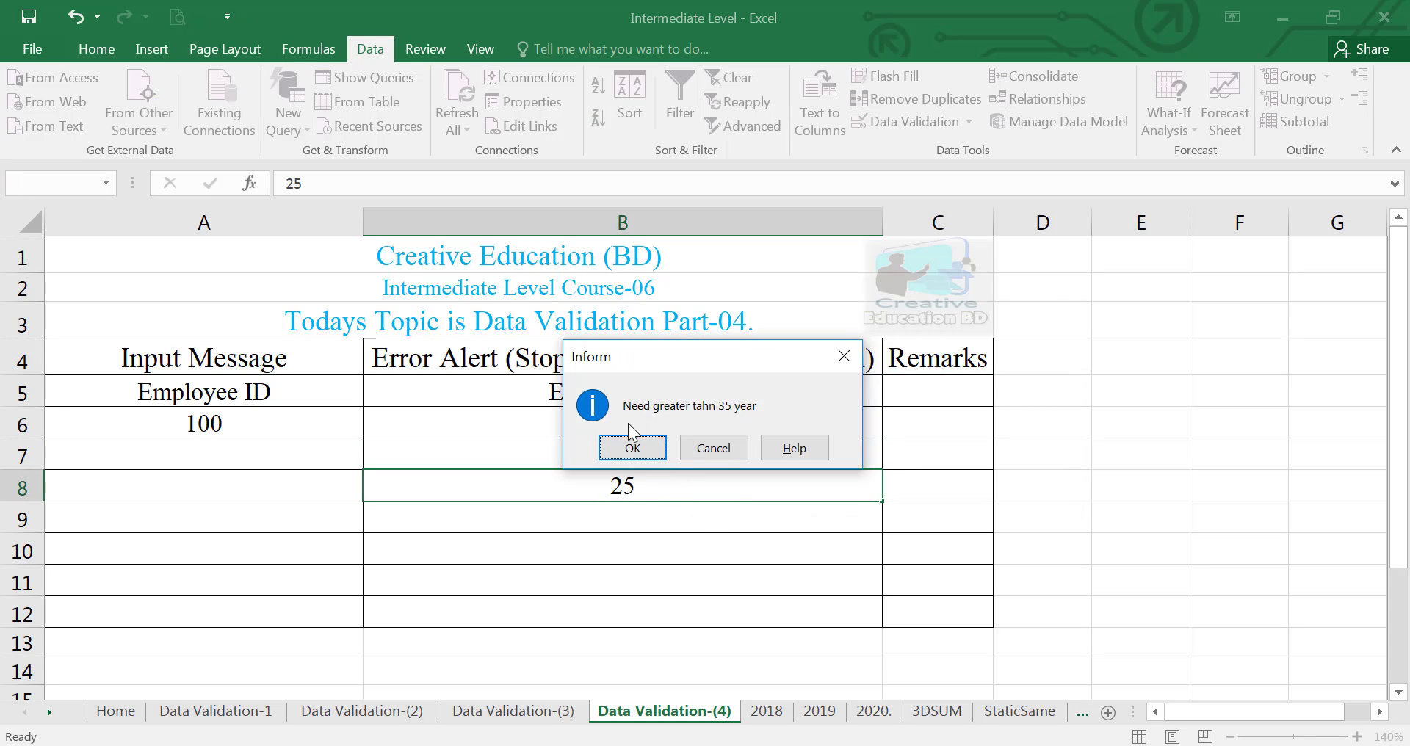
click(632, 448)
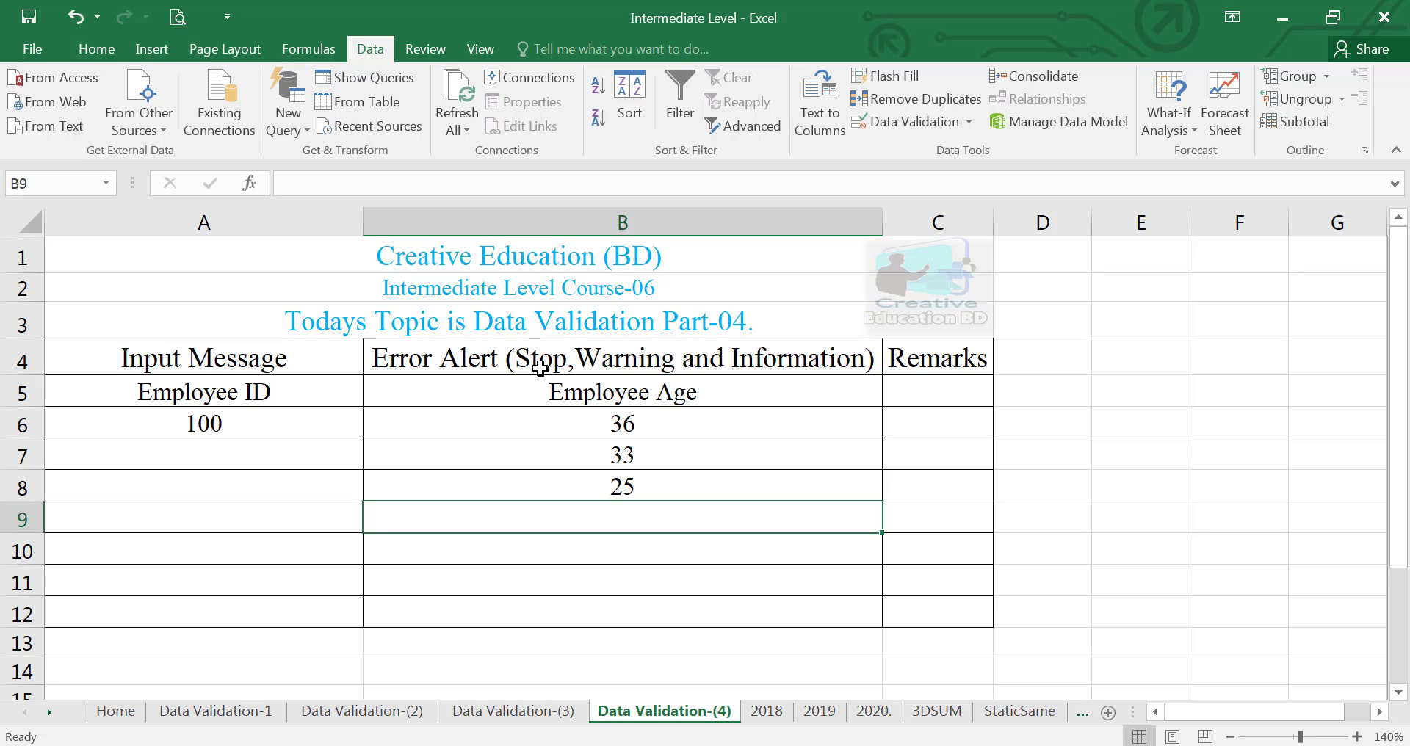
drag(540, 368, 556, 623)
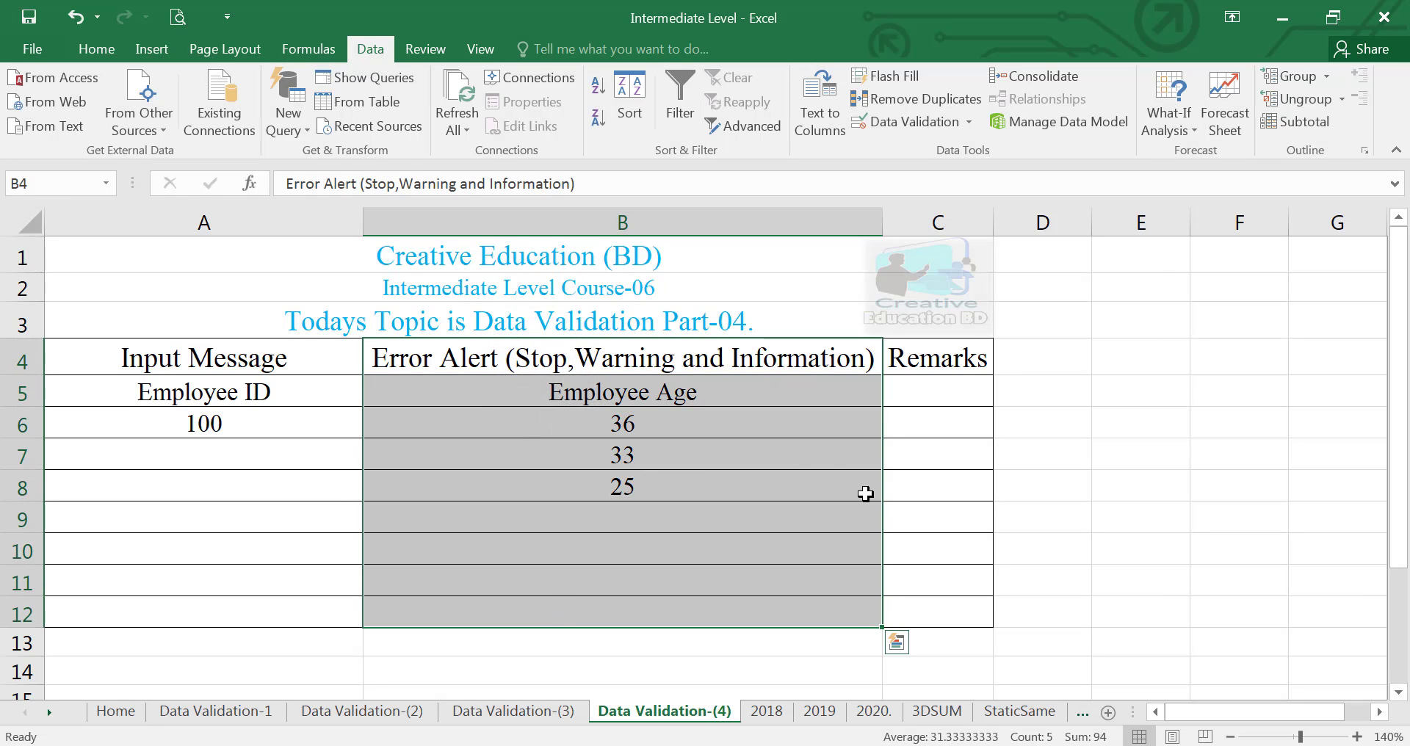